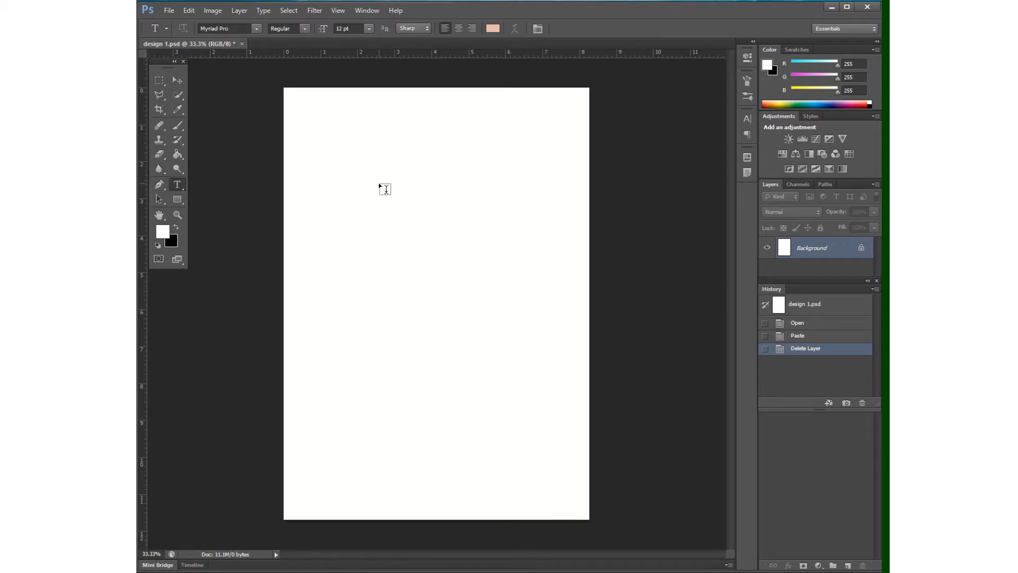
# - Choose the Horizontal Type tool from the group of type tools
pyautogui.click(179, 189)
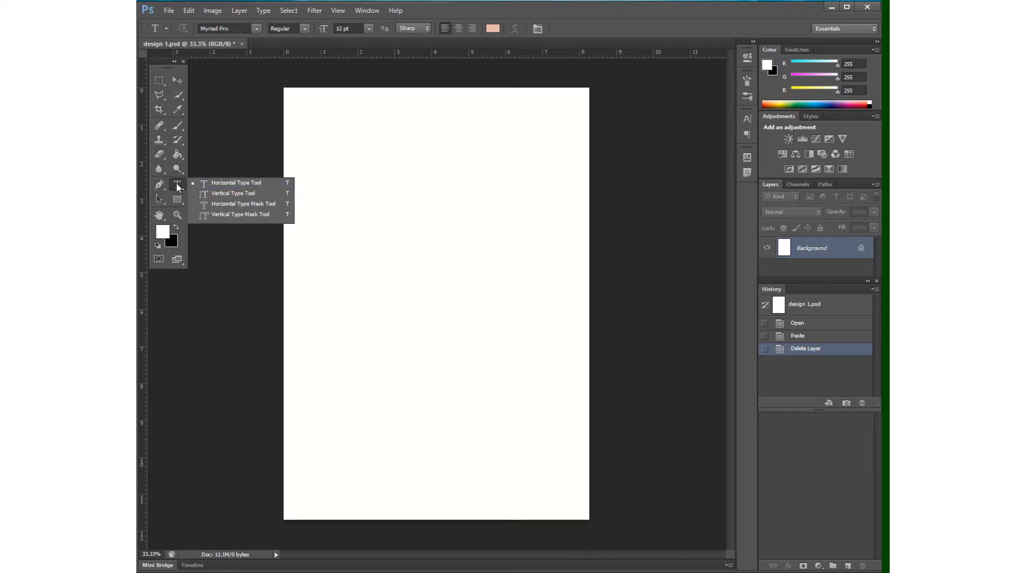
pyautogui.click(178, 186)
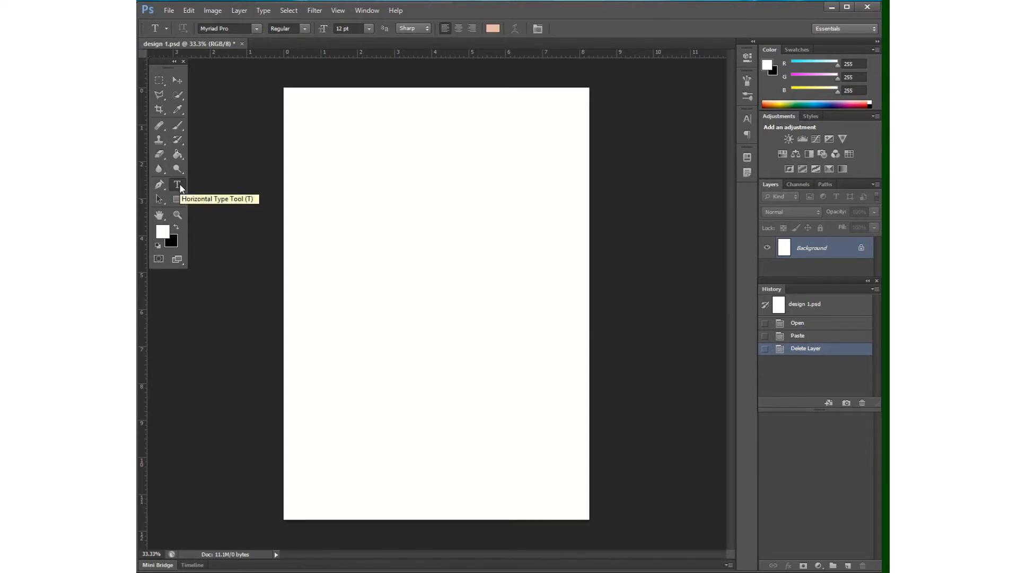
pyautogui.moveTo(405, 2)
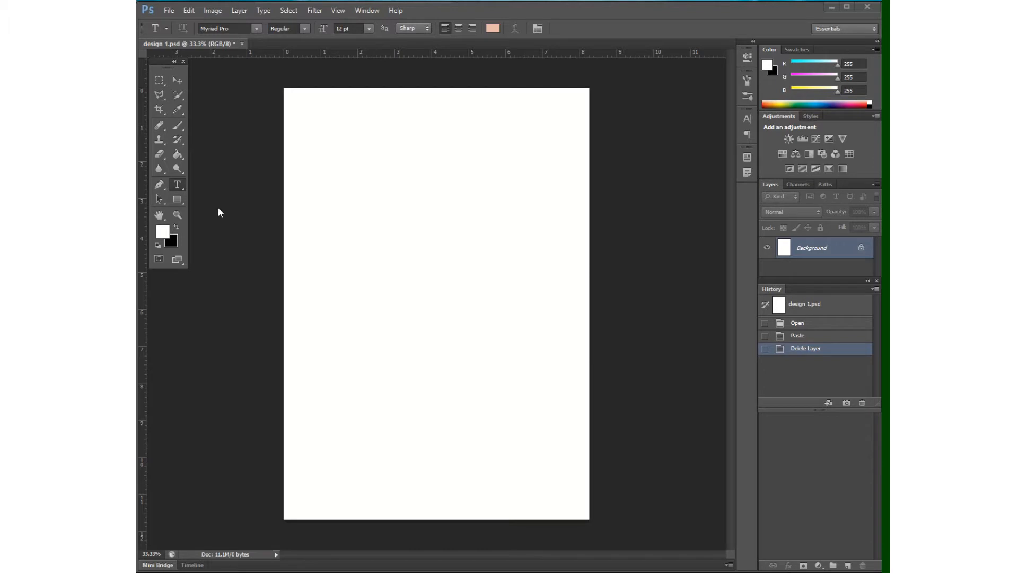
pyautogui.click(181, 187)
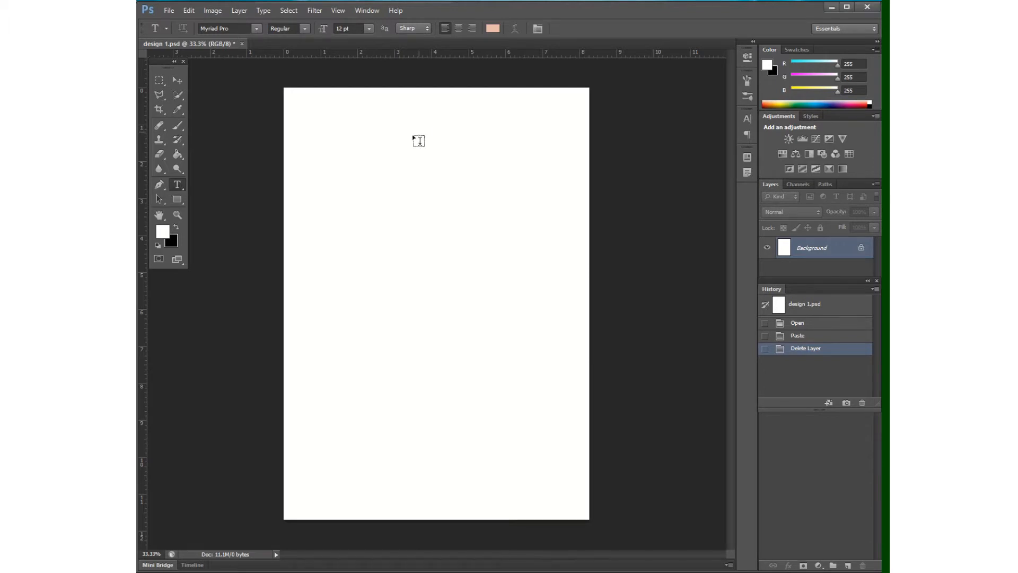
# - Start a trial text line near the top of the page, reset the colours to default black and white, and discard the text
pyautogui.click(360, 161)
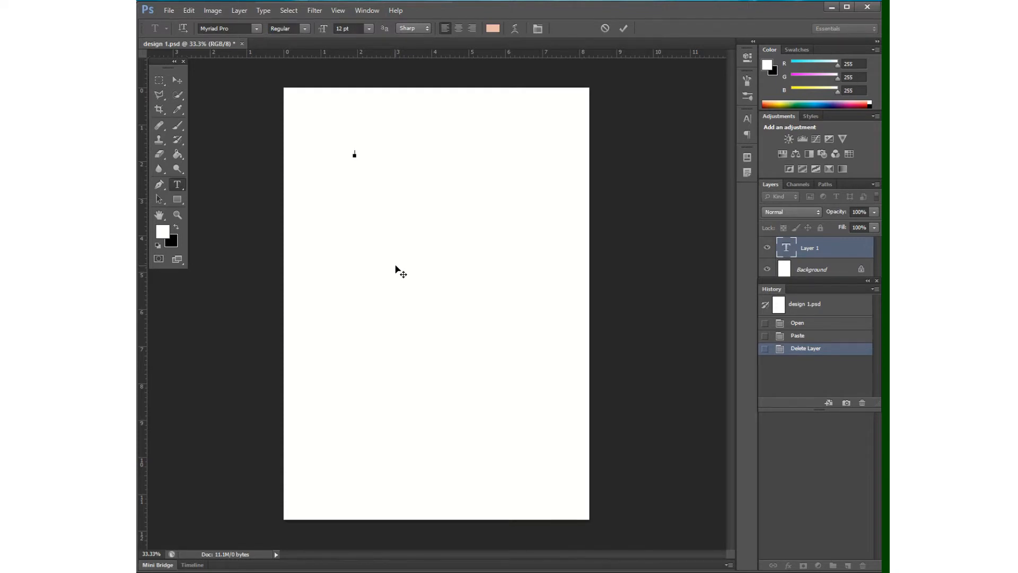
pyautogui.click(160, 245)
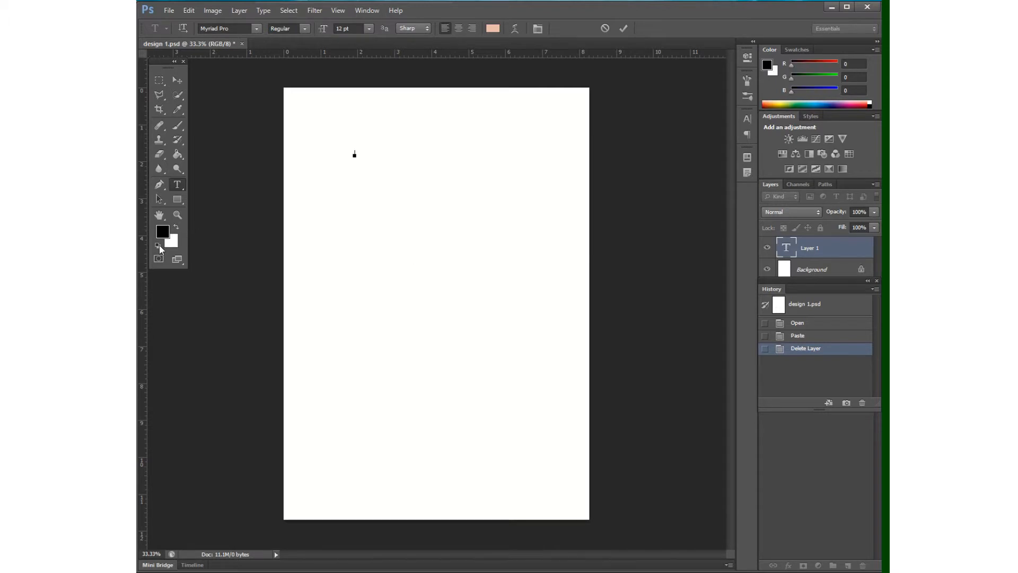
pyautogui.write('sdfgsdagsagasdgsdg')
pyautogui.press('Escape')
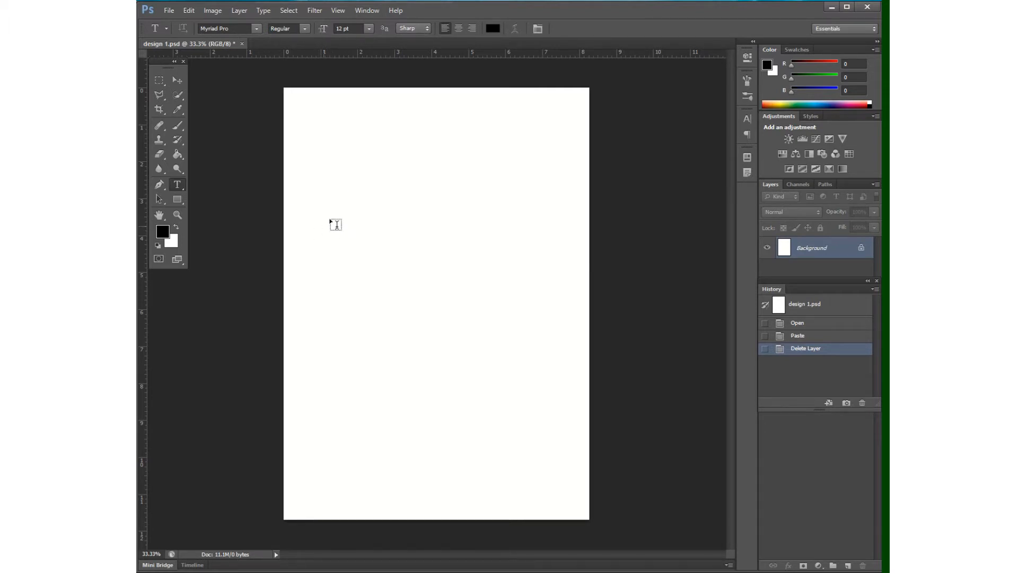
# - Examine the available font families and their sample previews from Agency FB through the non-Latin fonts, keeping Myriad Pro
pyautogui.moveTo(275, 4)
pyautogui.click(256, 30)
pyautogui.click(257, 30)
pyautogui.click(256, 29)
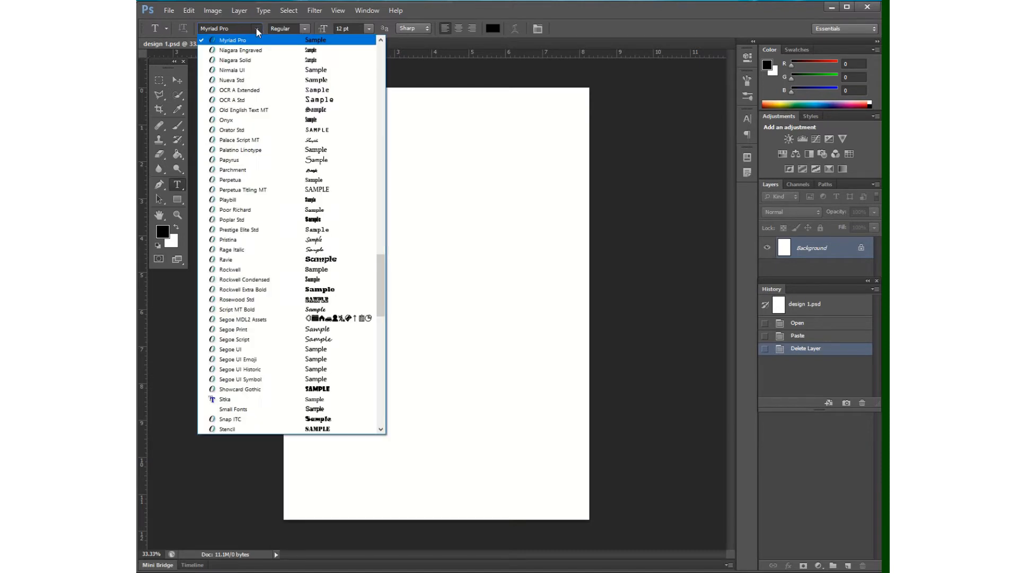
pyautogui.click(256, 28)
pyautogui.click(256, 28)
pyautogui.scroll(20, 316, 113)
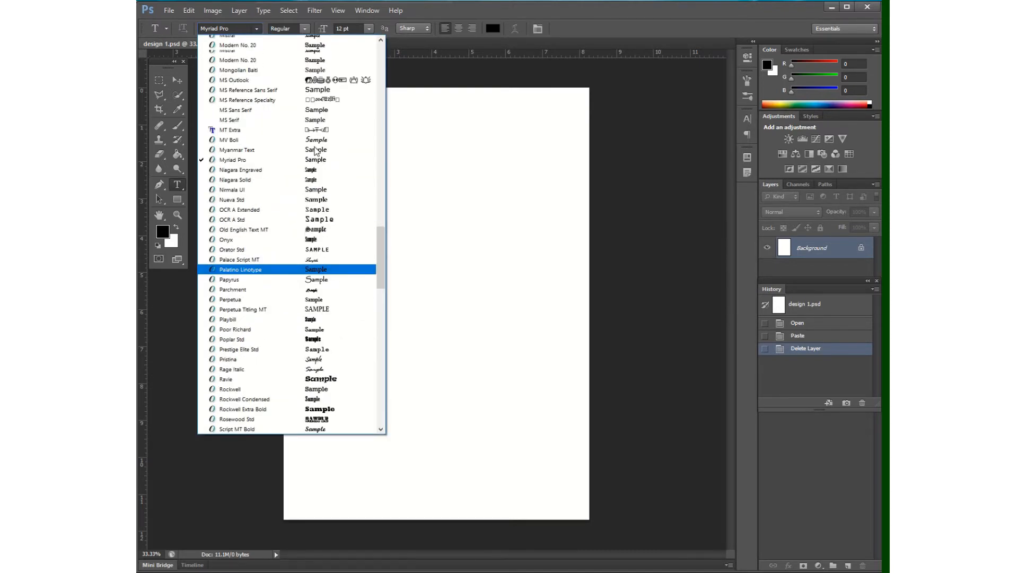
pyautogui.scroll(6, 316, 151)
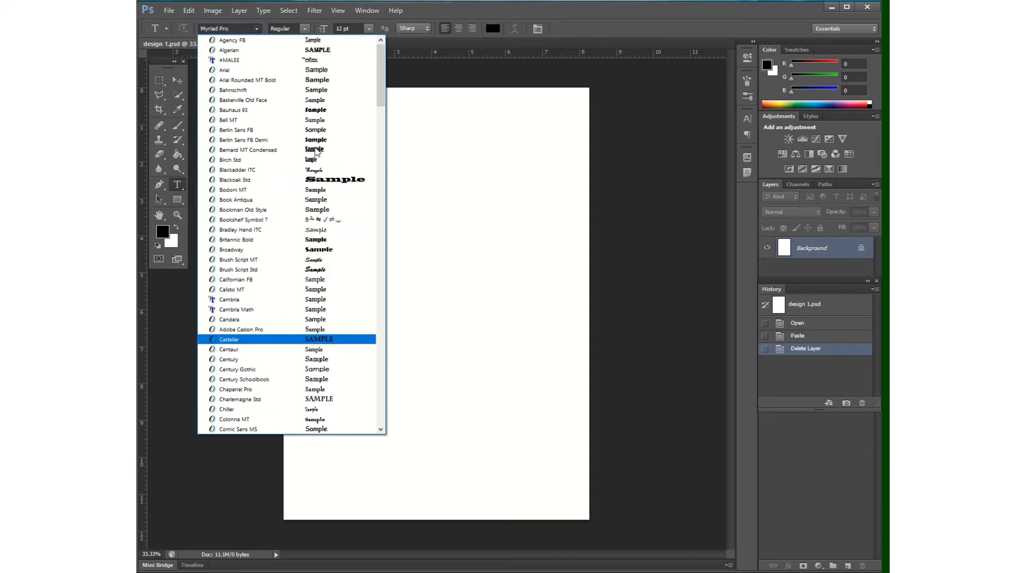
pyautogui.scroll(-20, 317, 151)
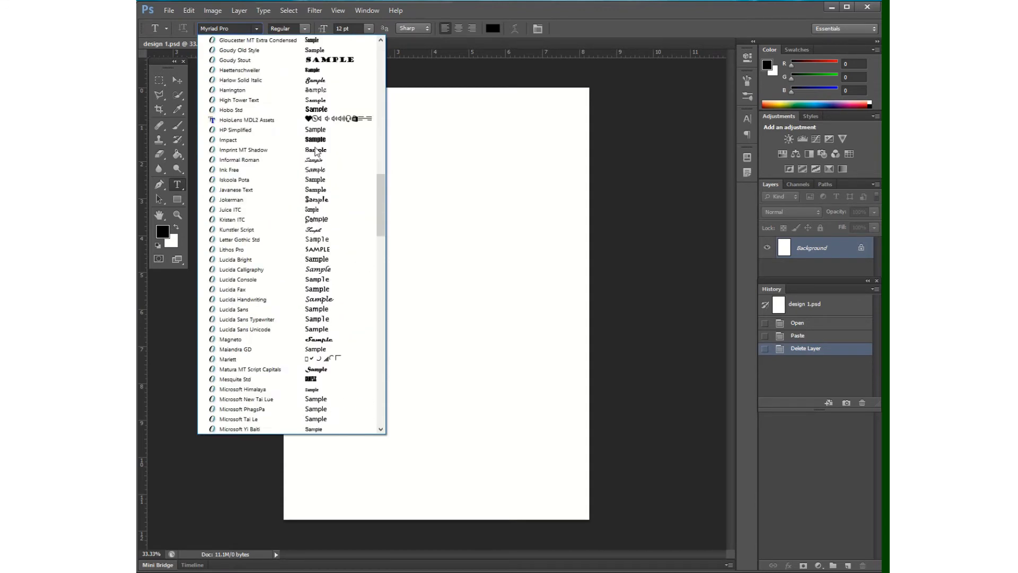
pyautogui.scroll(-20, 317, 150)
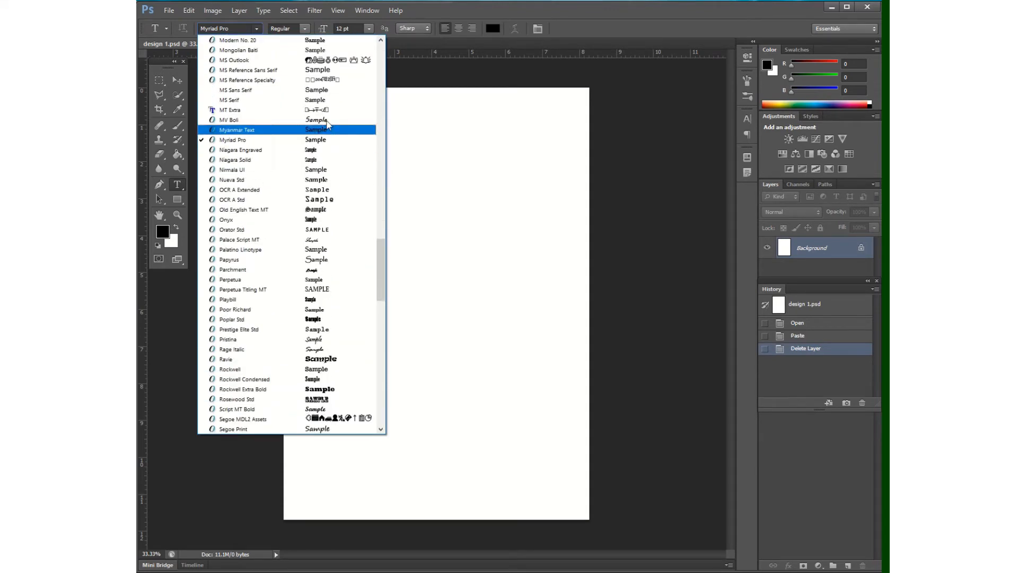
pyautogui.moveTo(383, 266); pyautogui.dragTo(385, 62)
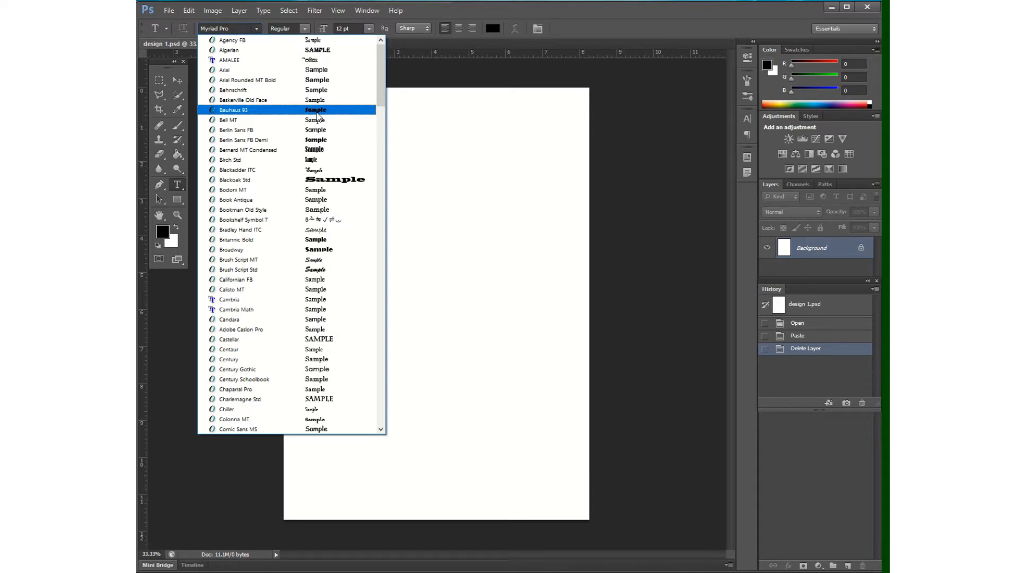
pyautogui.scroll(-2, 331, 223)
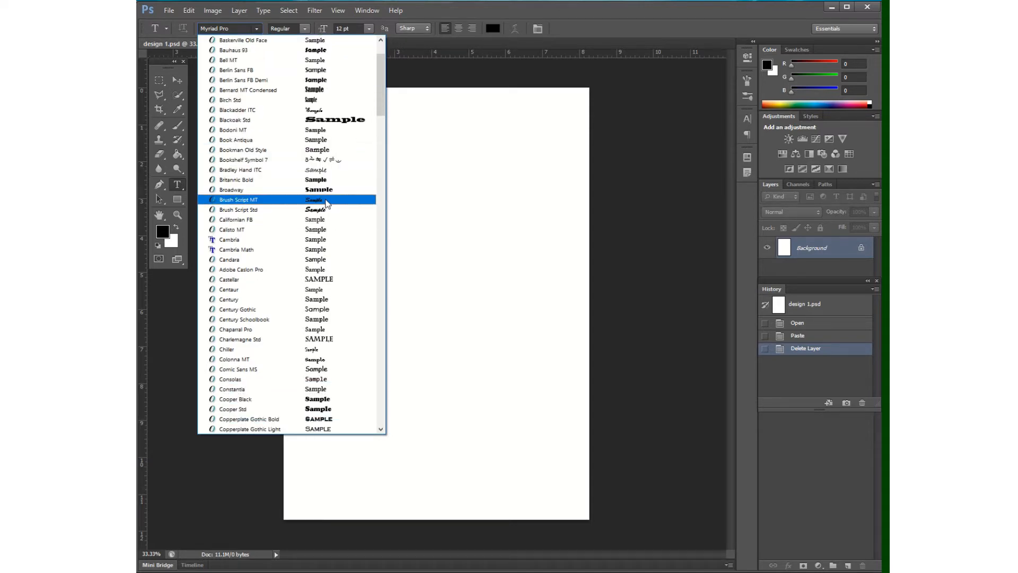
pyautogui.scroll(-13, 326, 204)
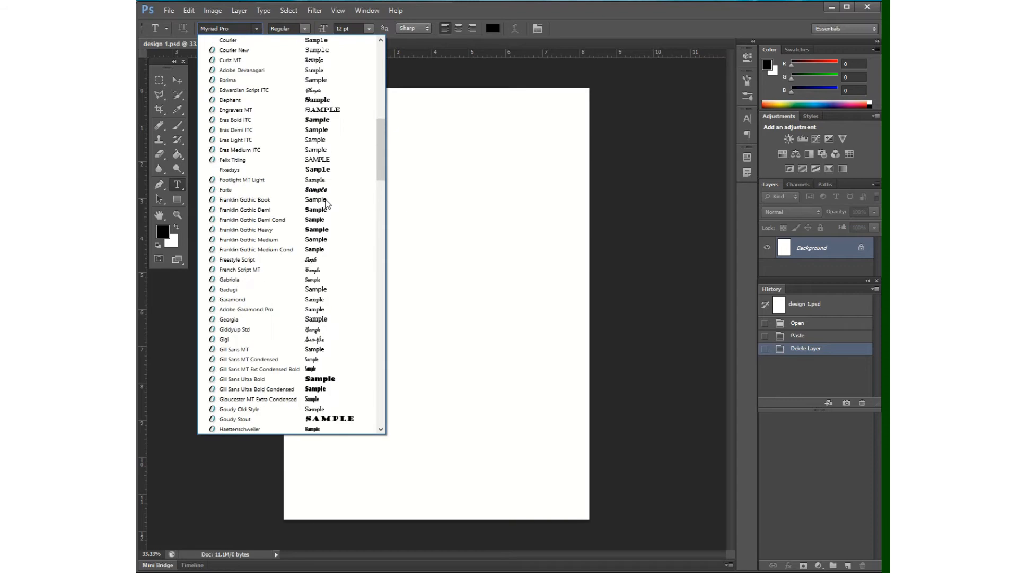
pyautogui.scroll(-12, 320, 266)
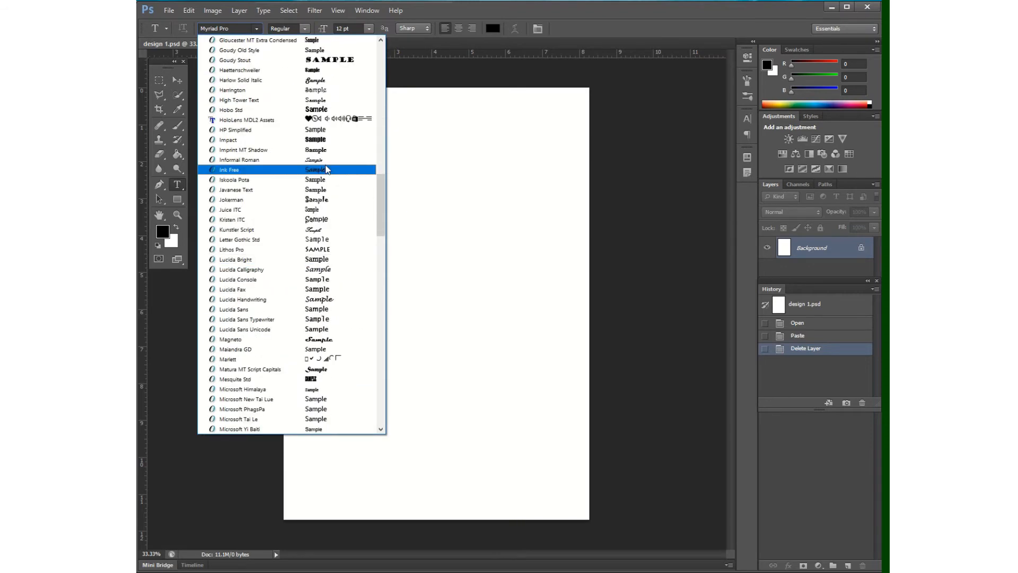
pyautogui.scroll(-11, 329, 233)
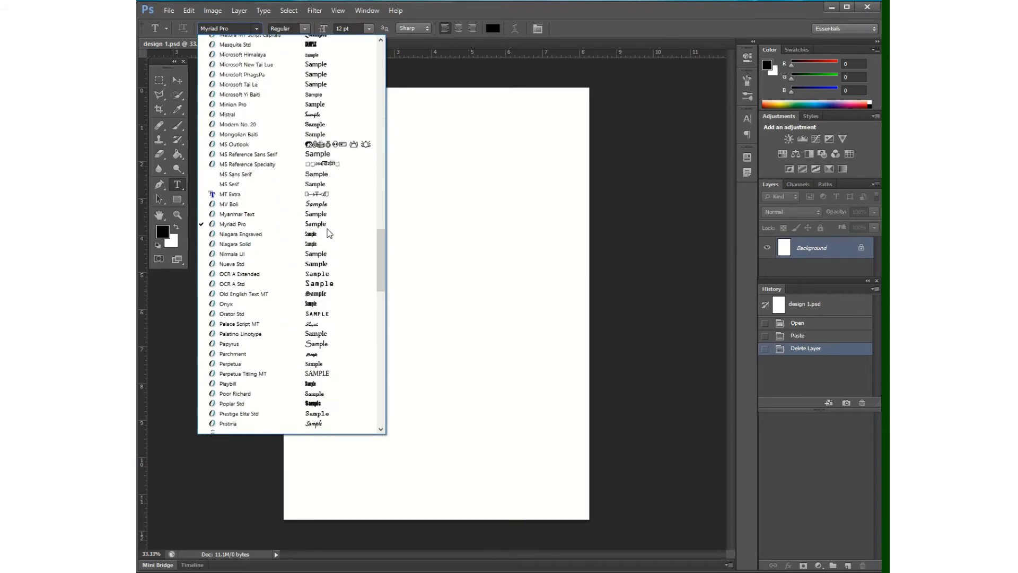
pyautogui.scroll(-12, 329, 233)
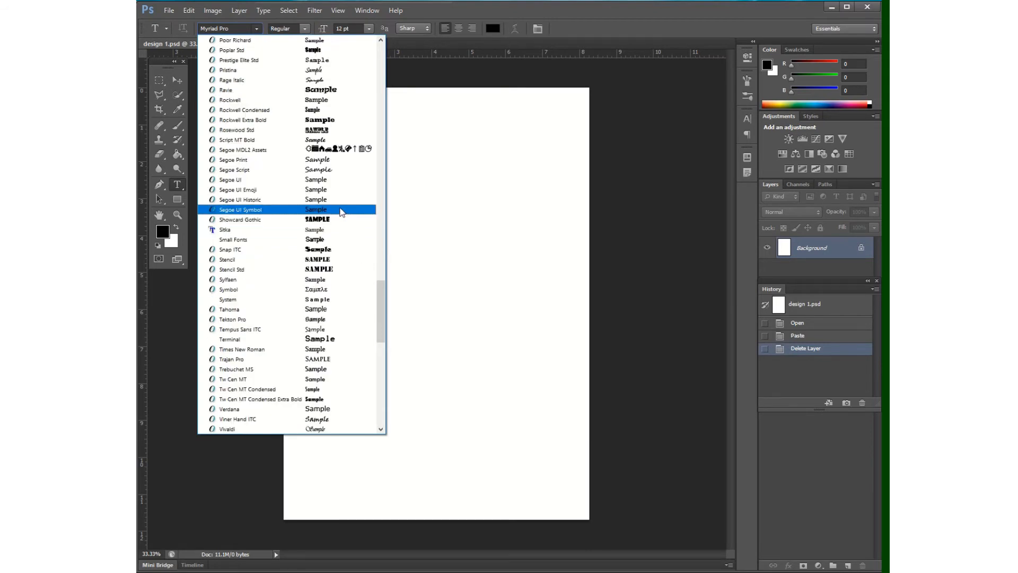
pyautogui.scroll(-12, 340, 212)
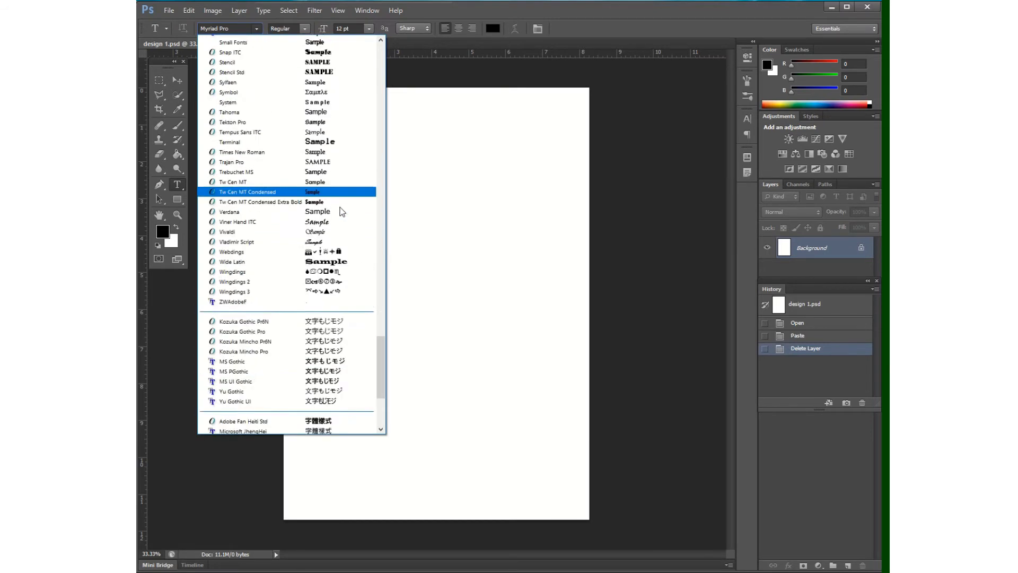
pyautogui.click(616, 13)
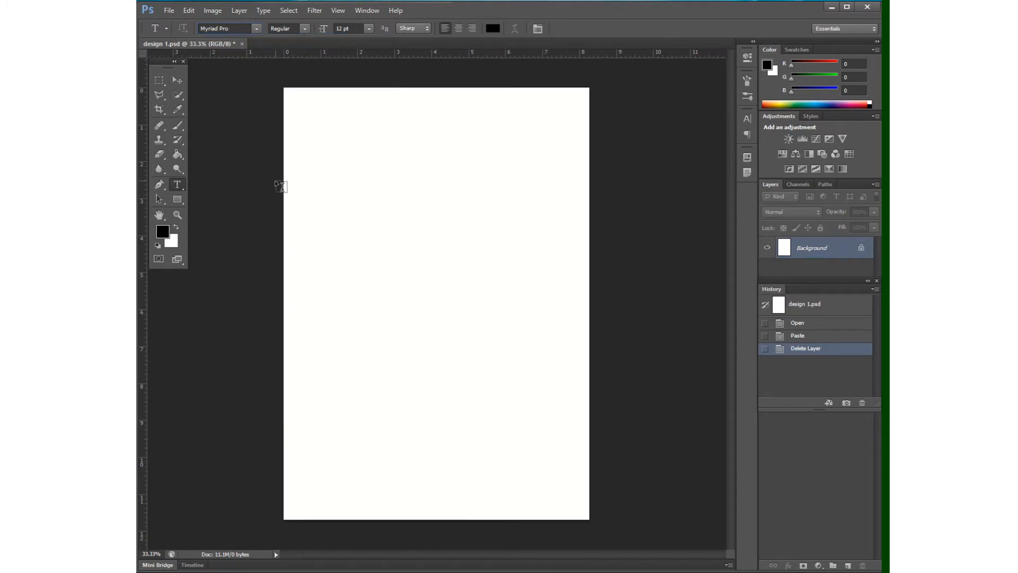
# - Examine the font styles available for Myriad Pro, keeping Regular
pyautogui.click(305, 30)
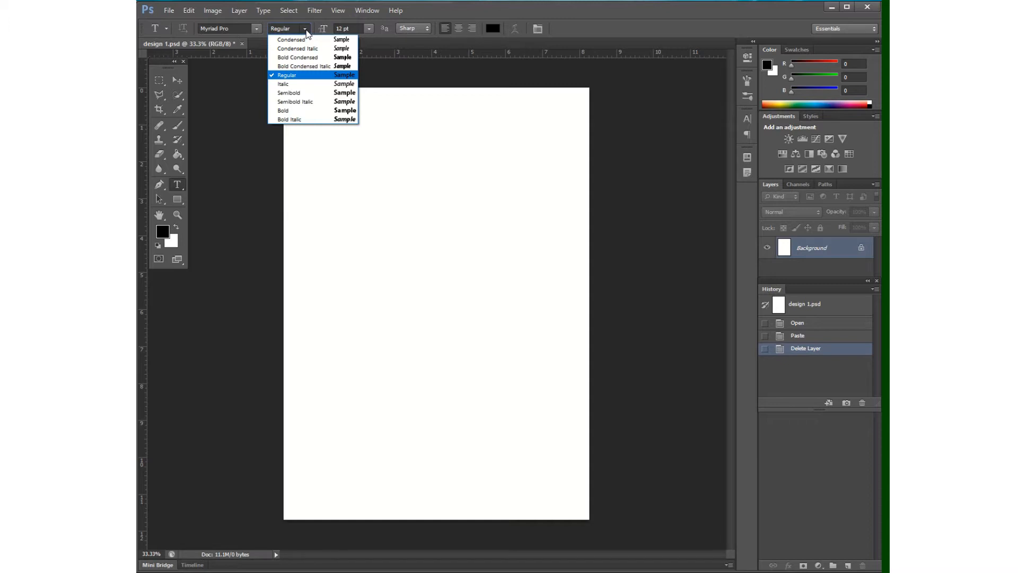
pyautogui.click(287, 29)
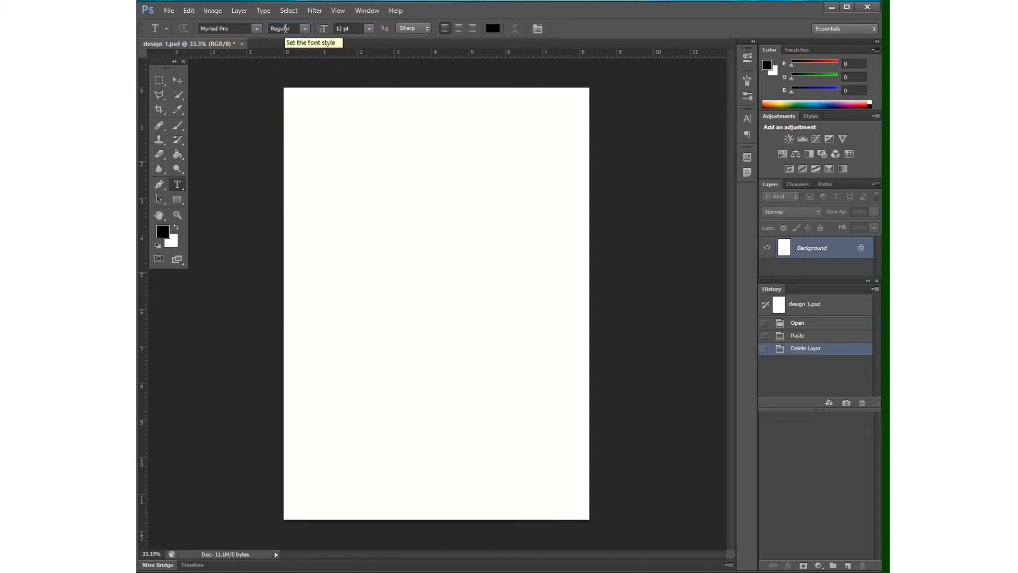
pyautogui.click(306, 29)
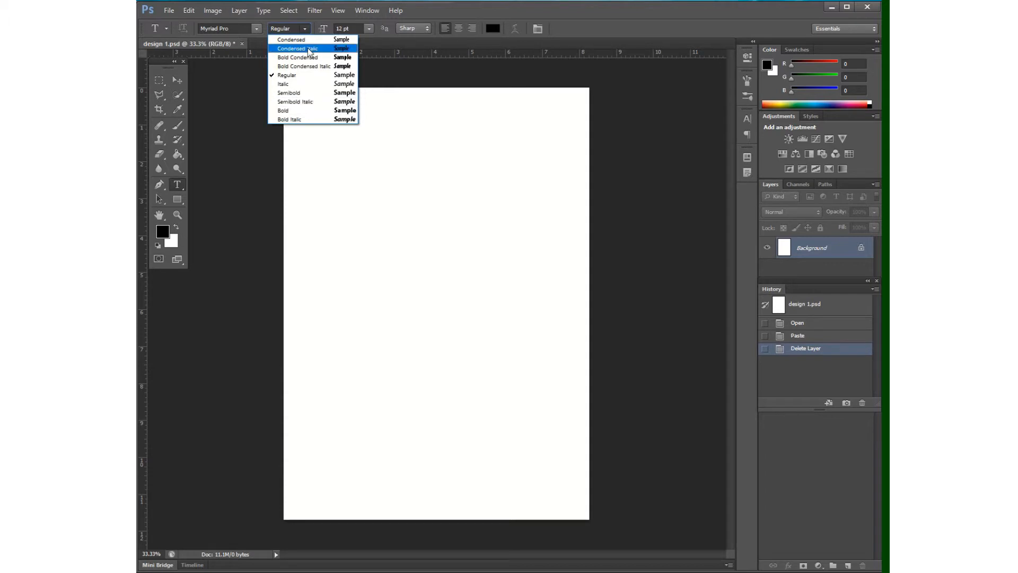
pyautogui.click(305, 28)
pyautogui.click(305, 29)
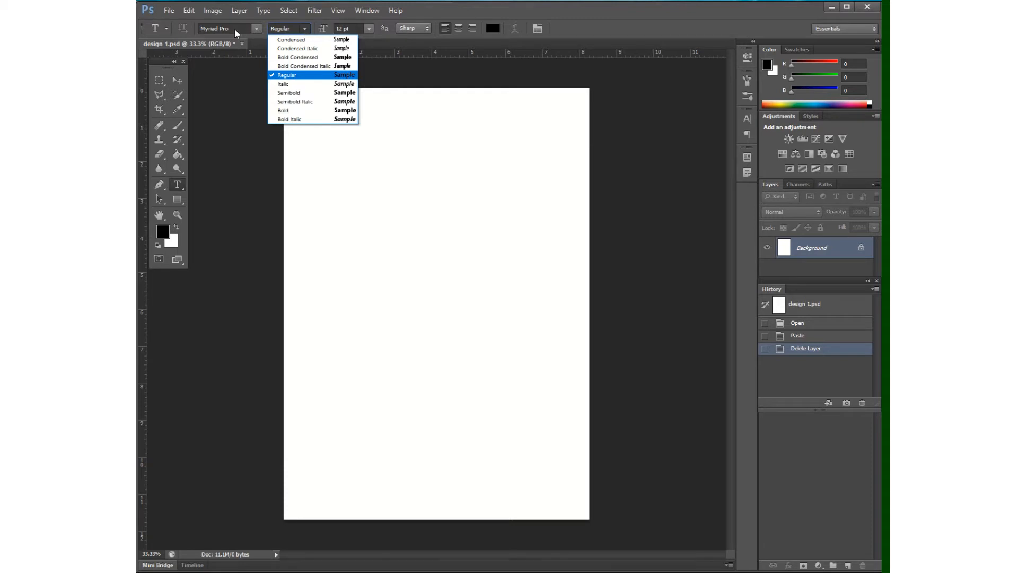
pyautogui.click(463, 11)
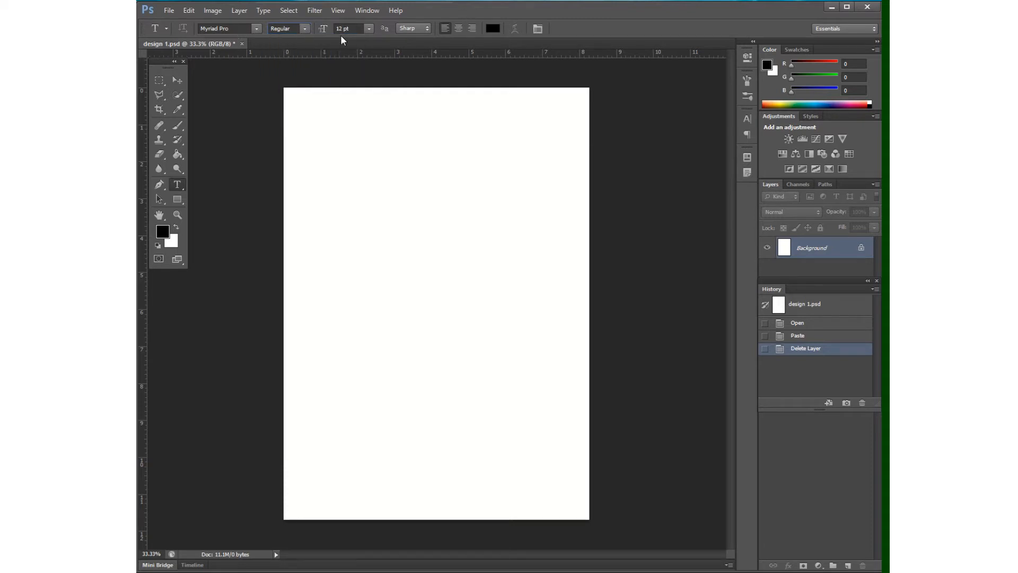
# - Try text sizes of 50, 14, 9 and 13 pt, finishing with the size set to 25 pt
pyautogui.click(345, 28)
pyautogui.click(348, 28)
pyautogui.doubleClick(347, 28)
pyautogui.click(353, 29)
pyautogui.doubleClick(339, 29)
pyautogui.moveTo(344, 29); pyautogui.dragTo(329, 28)
pyautogui.doubleClick(339, 28)
pyautogui.write('50')
pyautogui.press('Return')
pyautogui.write('14')
pyautogui.press('Return')
pyautogui.write('9')
pyautogui.press('Return')
pyautogui.write('13')
pyautogui.press('Return')
pyautogui.scroll(4, 346, 33)
# - Examine the anti-aliasing options for the text, keeping Sharp
pyautogui.click(415, 30)
pyautogui.click(416, 33)
pyautogui.click(428, 30)
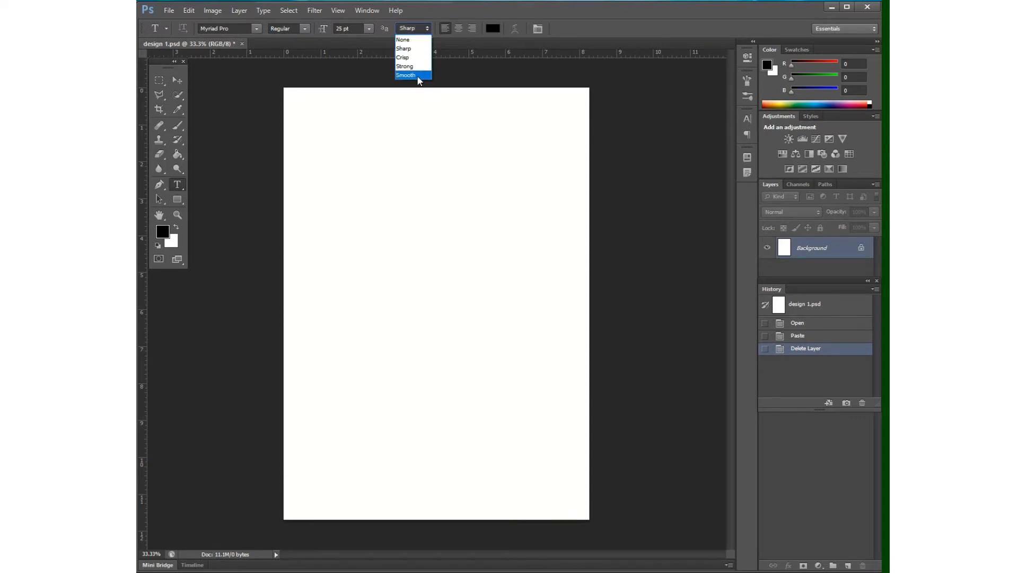
pyautogui.click(413, 28)
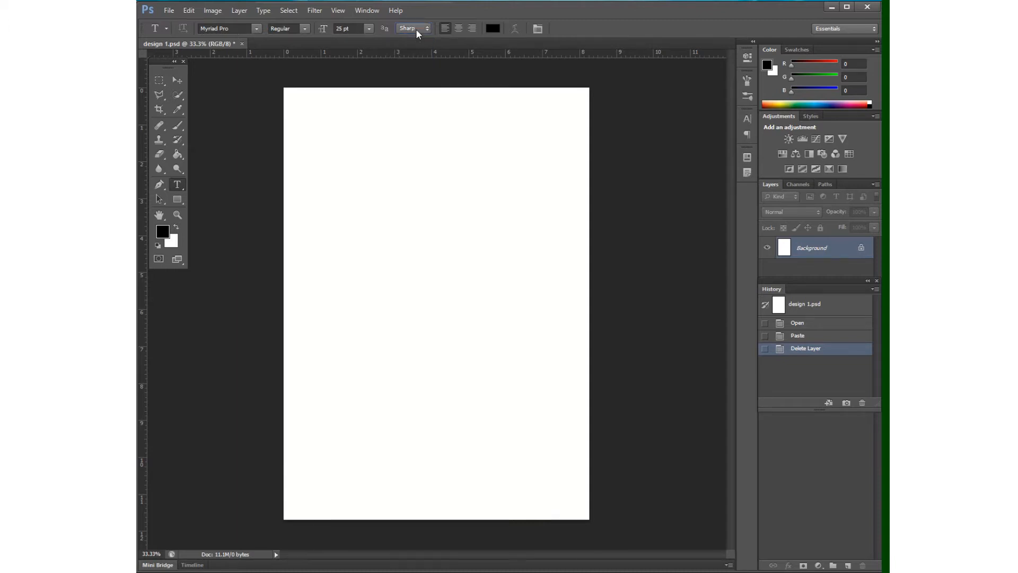
pyautogui.click(416, 29)
pyautogui.press('Up')
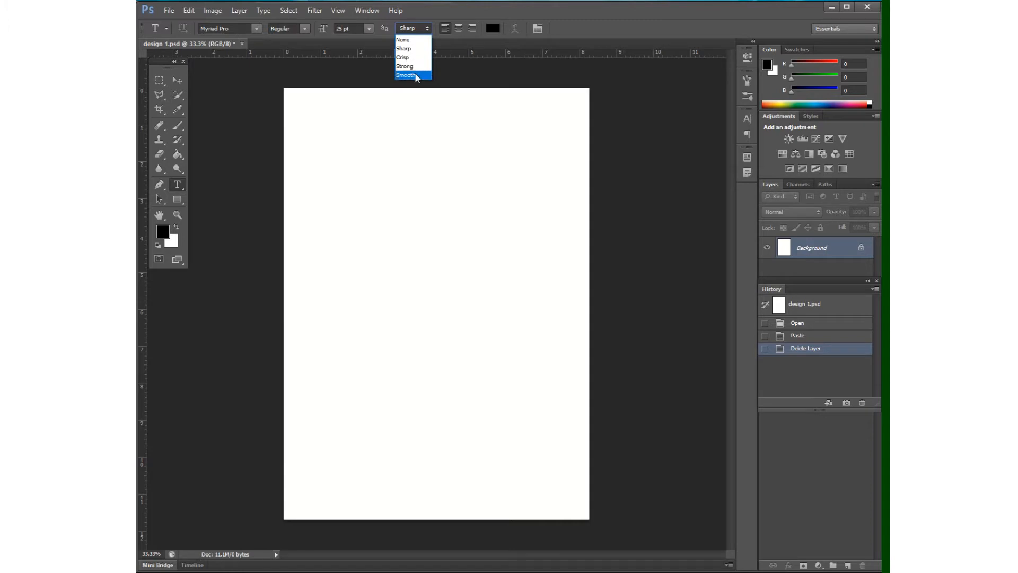
pyautogui.click(459, 11)
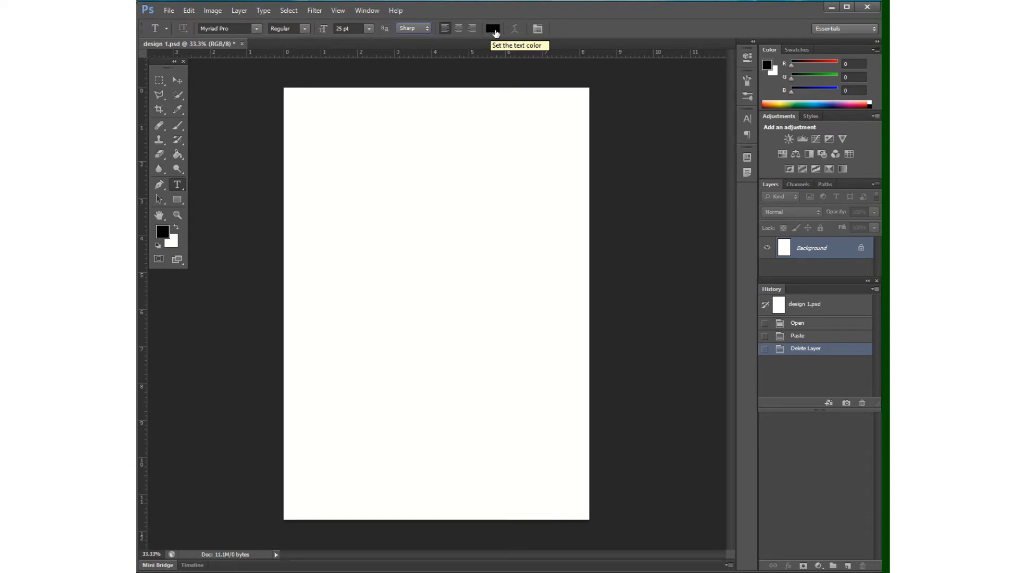
# - Show the Character and Paragraph panels to view the detailed text settings, and hide them again
pyautogui.click(539, 29)
pyautogui.click(540, 30)
pyautogui.click(540, 30)
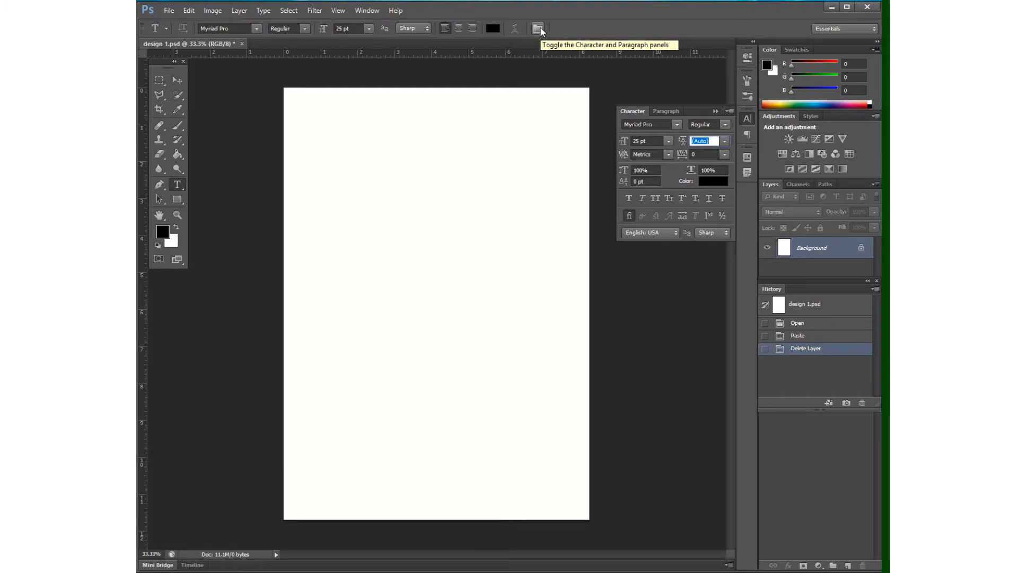
pyautogui.click(539, 28)
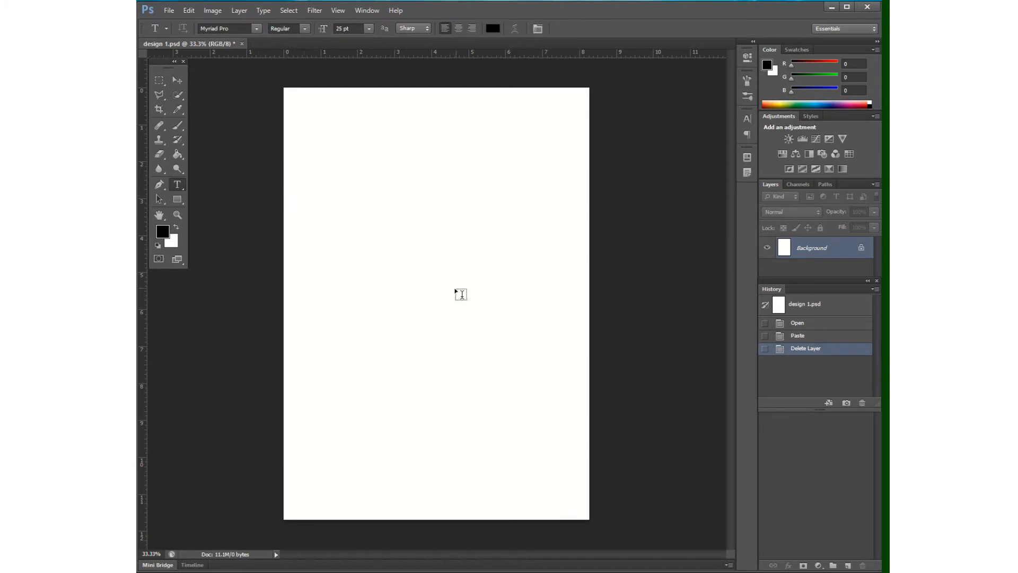
# - Add the text line "Sample Text" in the upper-left part of the page and select the whole line
pyautogui.click(346, 242)
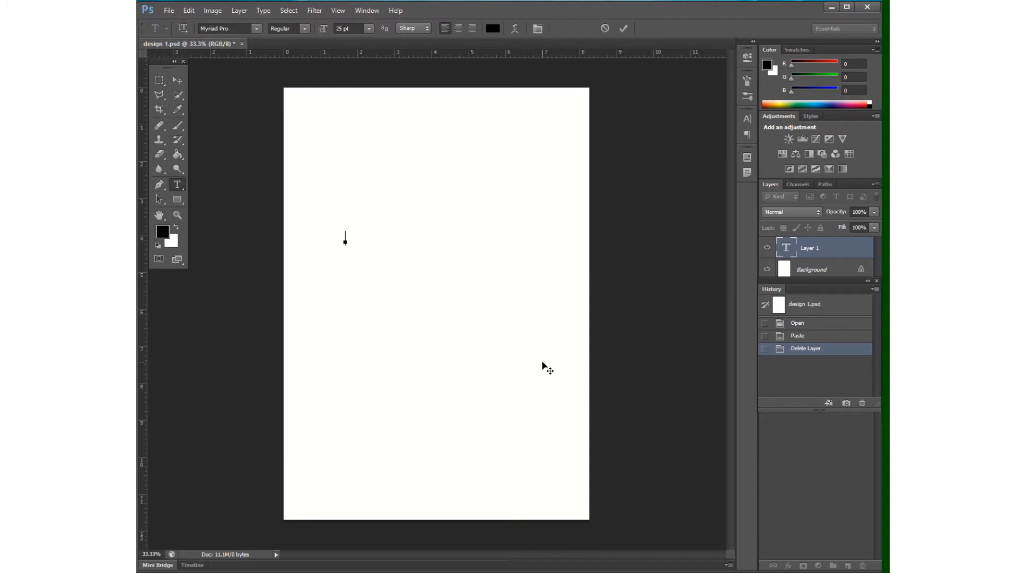
pyautogui.write('Sample Text')
pyautogui.moveTo(409, 238); pyautogui.dragTo(331, 236)
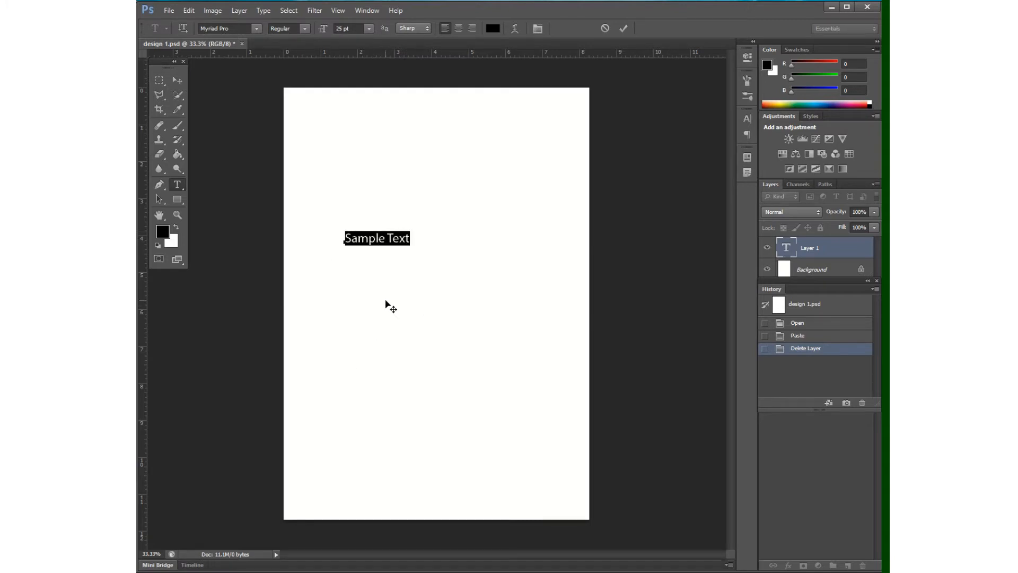
# - Practise selecting a single word and the whole line within the "Sample Text" line
pyautogui.click(378, 237)
pyautogui.moveTo(405, 241); pyautogui.dragTo(342, 239)
pyautogui.click(379, 238)
pyautogui.tripleClick(378, 238)
pyautogui.doubleClick(378, 238)
pyautogui.tripleClick(378, 237)
# - Commit the text by switching to the Move tool, and make the Sample Text layer active
pyautogui.click(177, 80)
pyautogui.click(821, 269)
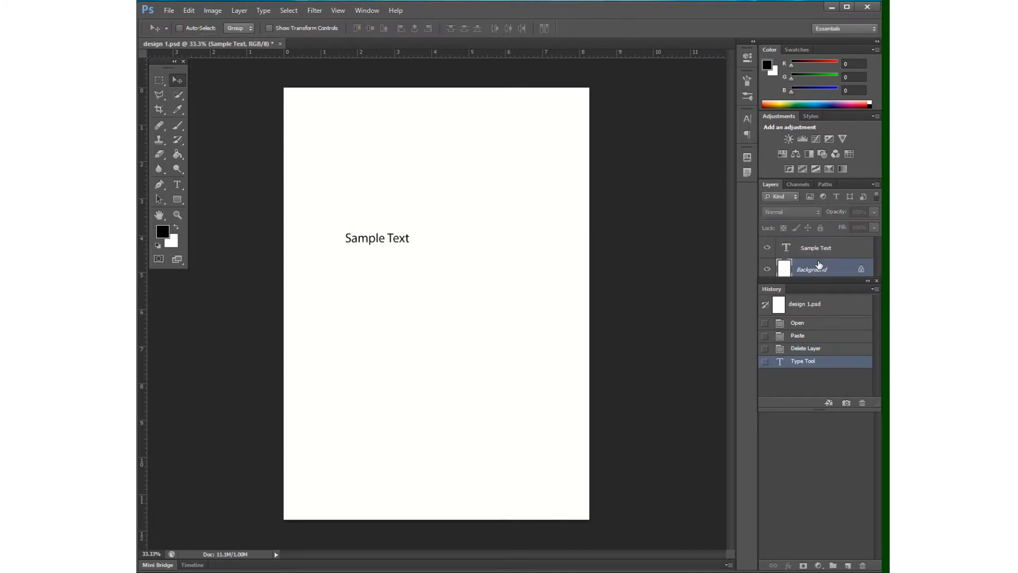
pyautogui.click(816, 252)
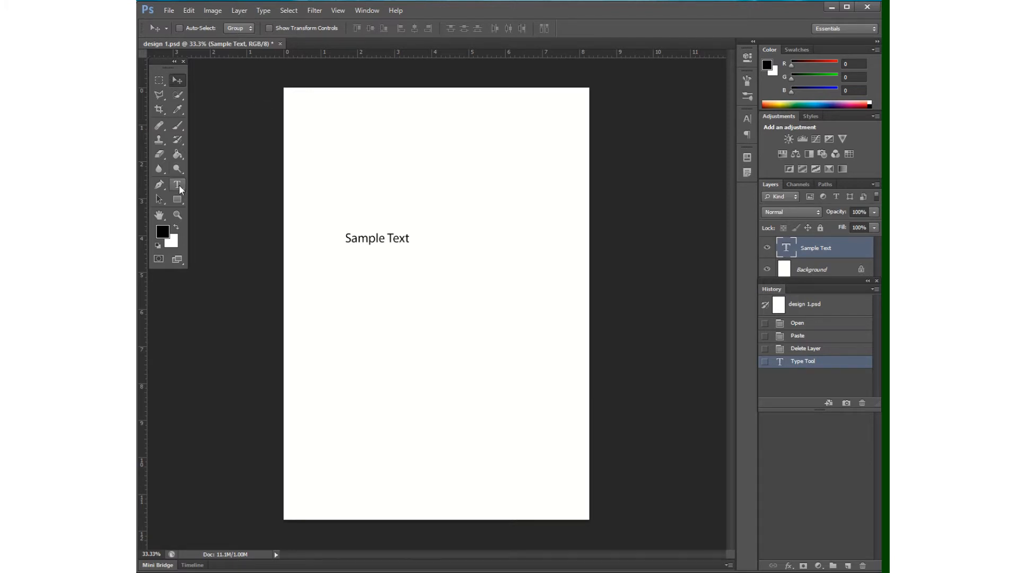
# - With the Move tool, pick the Sample Text layer from the layers listed under the text on the page
pyautogui.click(179, 79)
pyautogui.rightClick(395, 242)
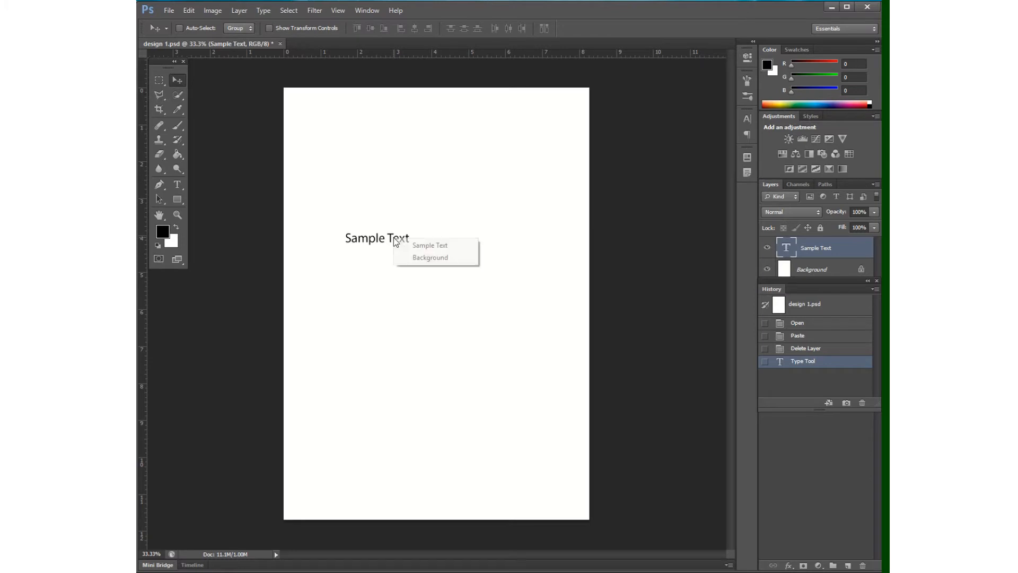
pyautogui.click(427, 245)
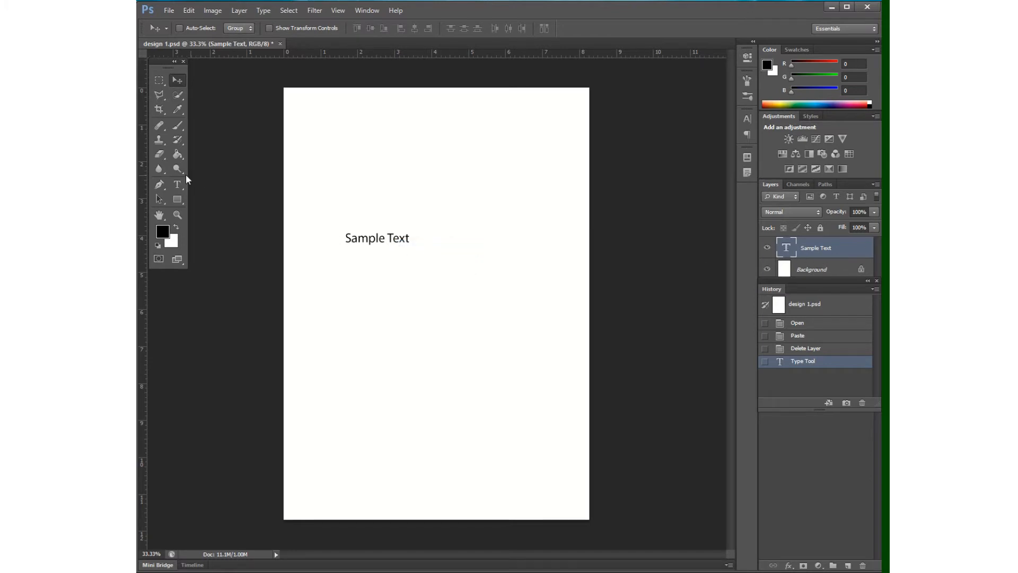
# - With the Type tool, try the fonts Ravie, Rockwell Extra Bold and Terminal on the whole Sample Text layer
pyautogui.click(177, 189)
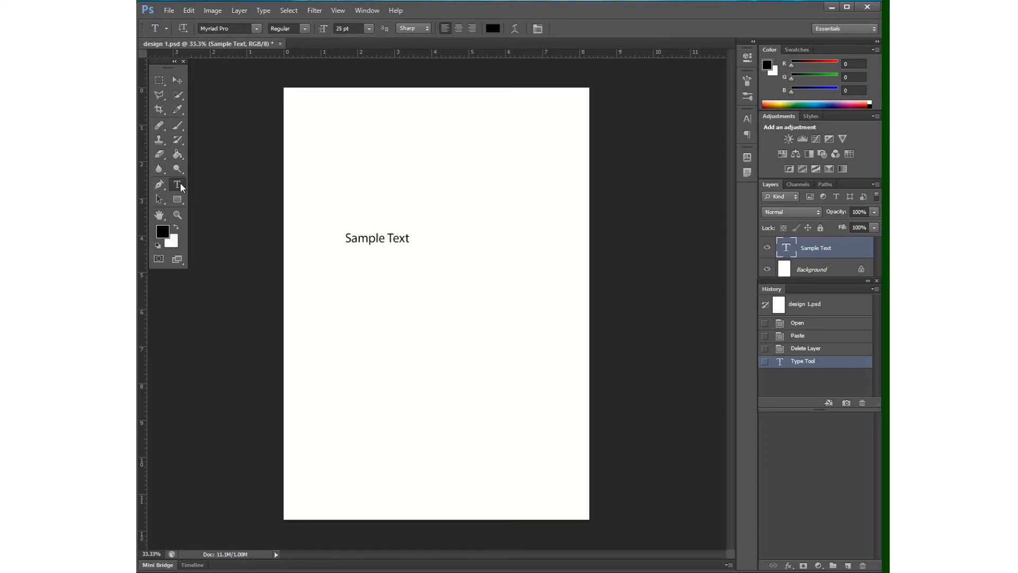
pyautogui.click(256, 30)
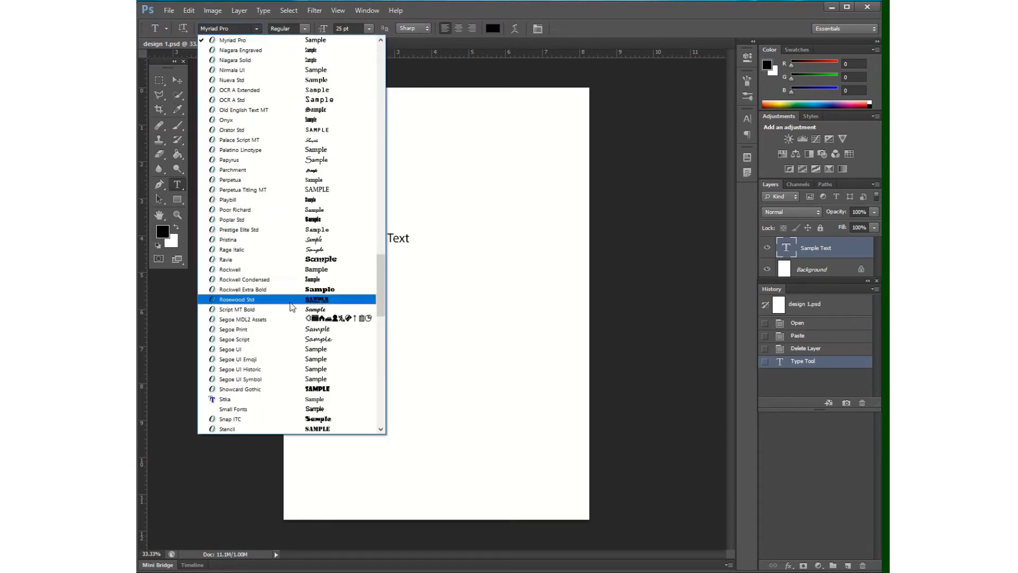
pyautogui.click(308, 261)
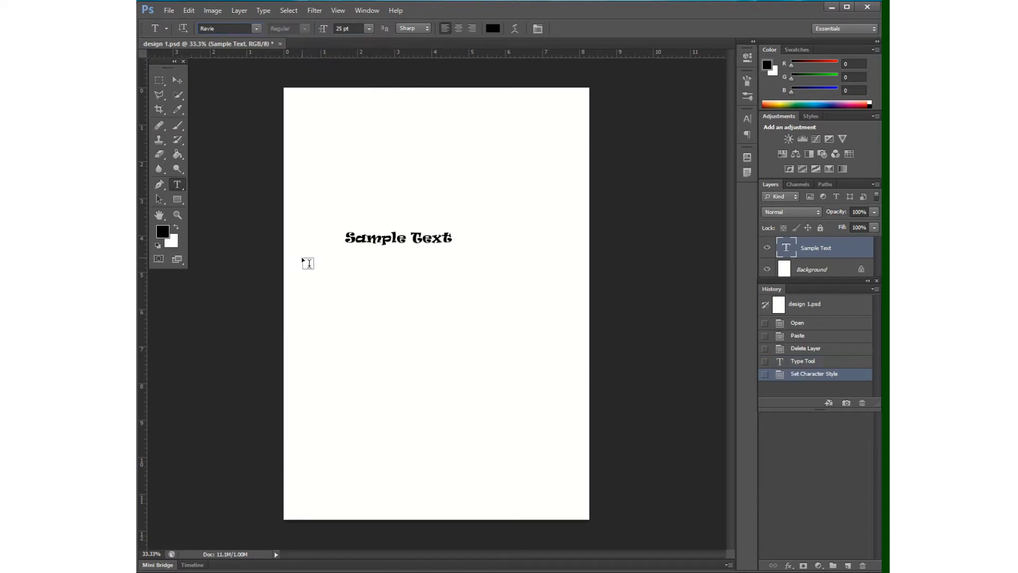
pyautogui.click(255, 29)
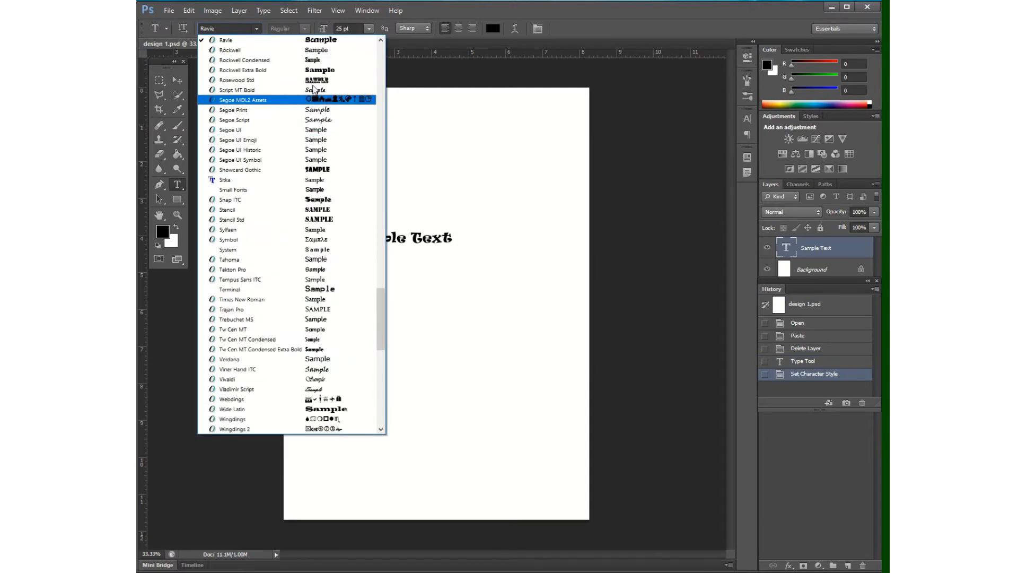
pyautogui.click(320, 68)
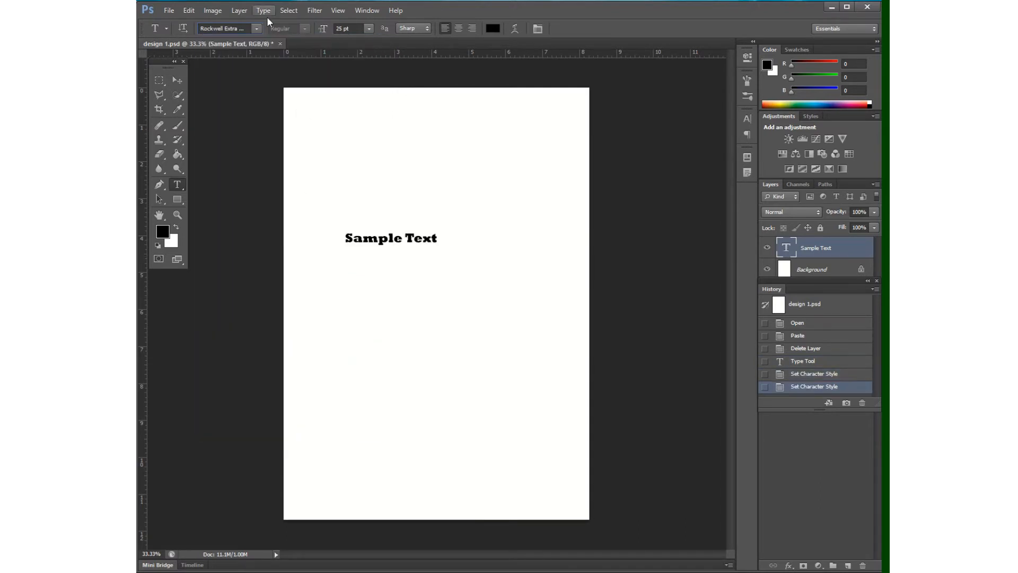
pyautogui.click(256, 29)
pyautogui.click(247, 260)
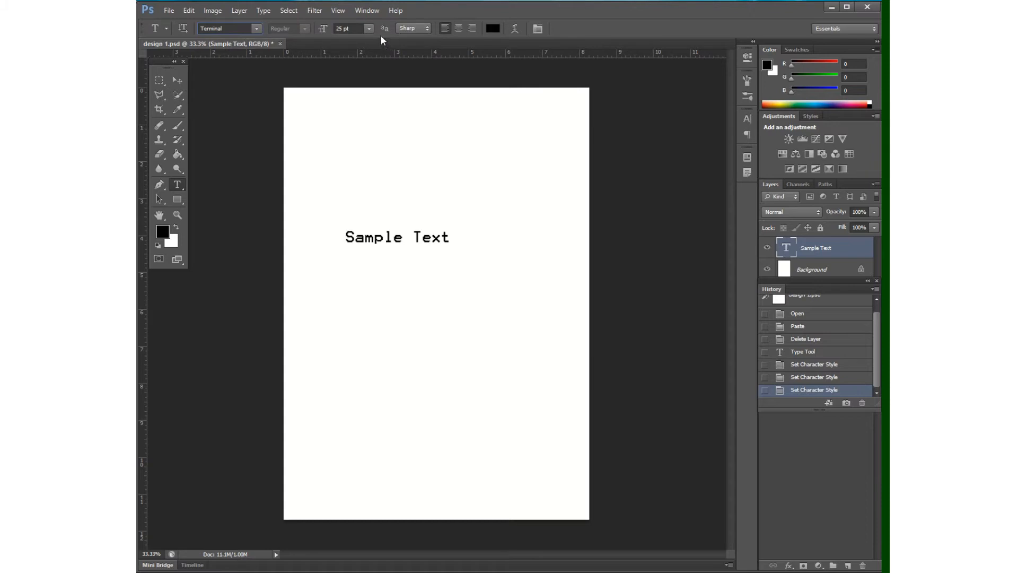
# - Enlarge the Sample Text to 56 pt, raise it to 57 pt, and move the line slightly left and down on the page
pyautogui.doubleClick(340, 28)
pyautogui.write('40')
pyautogui.press('Return')
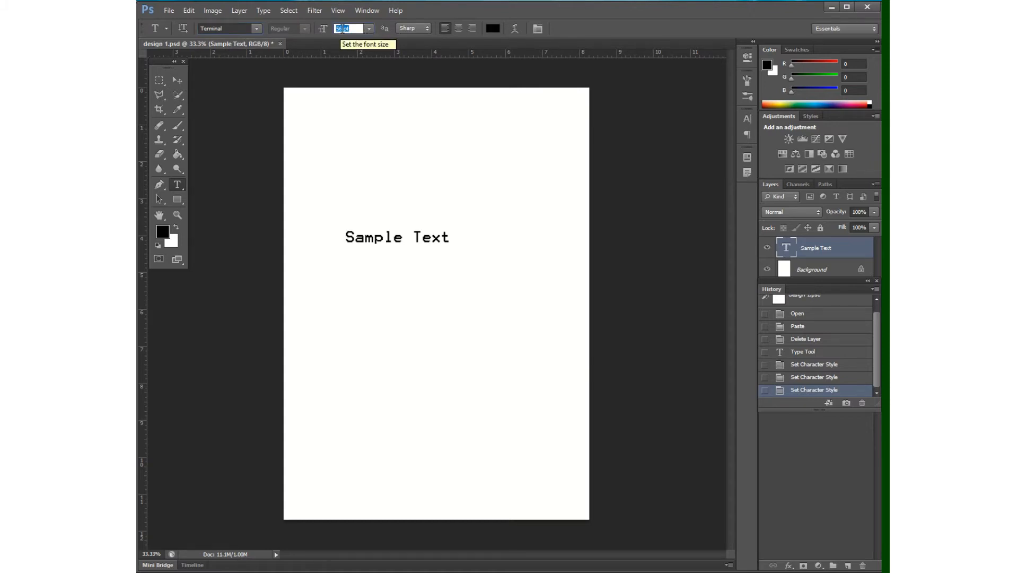
pyautogui.press('Return')
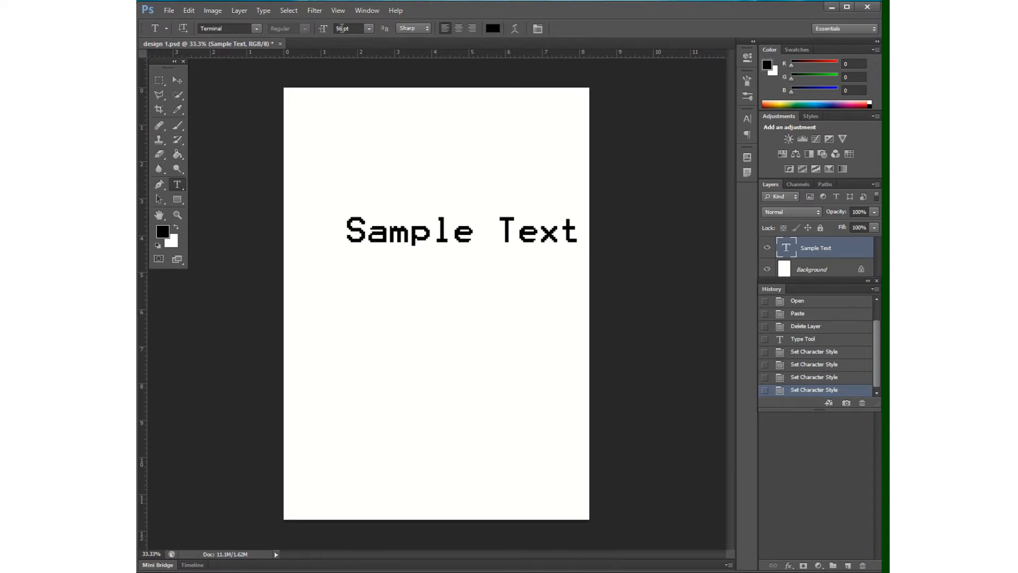
pyautogui.doubleClick(341, 28)
pyautogui.press('Up')
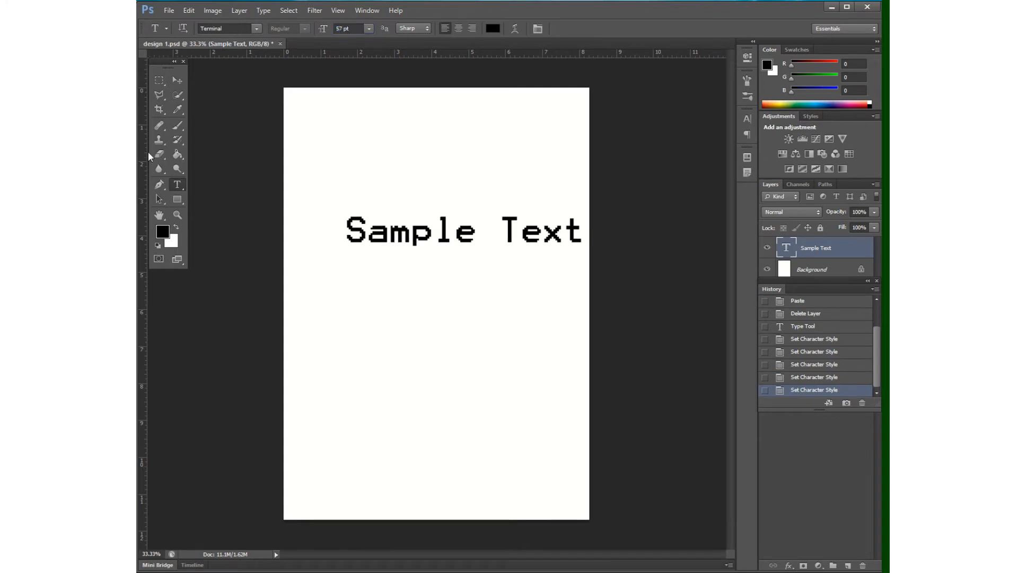
pyautogui.click(177, 80)
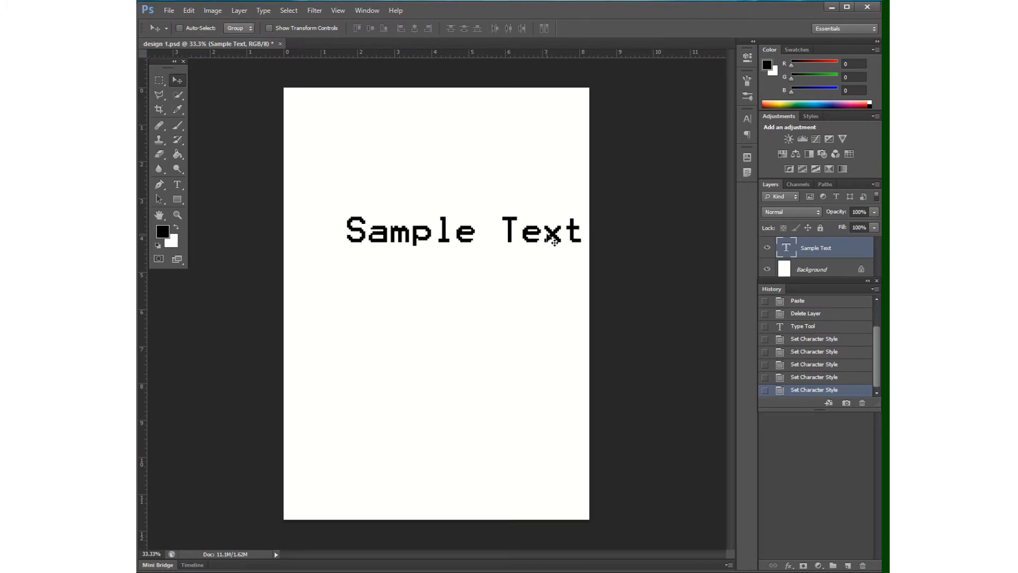
pyautogui.moveTo(554, 242); pyautogui.dragTo(527, 258)
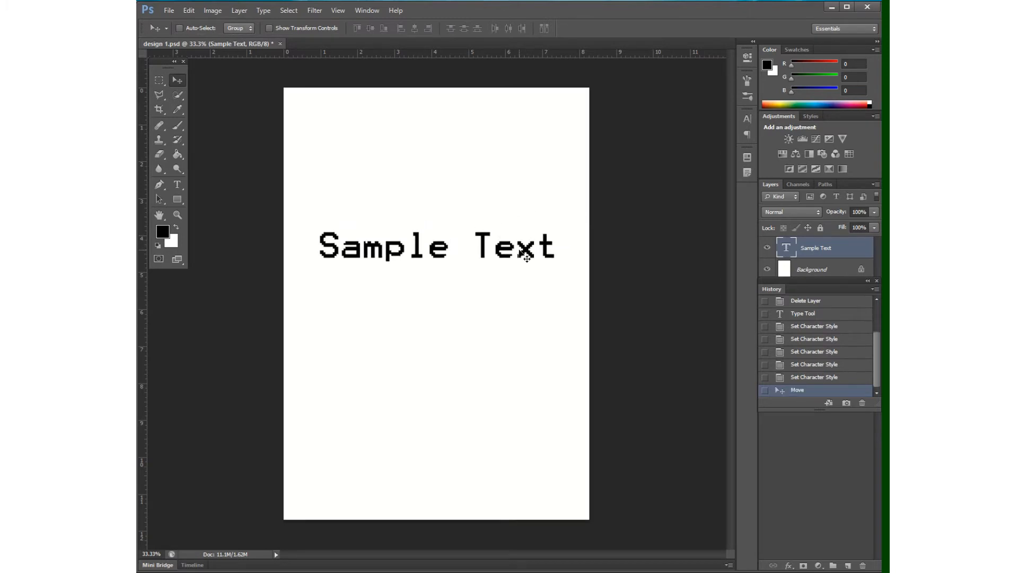
# - With the Type tool, try the Wide Latin and Perpetua Titling MT fonts on the Sample Text layer
pyautogui.click(180, 186)
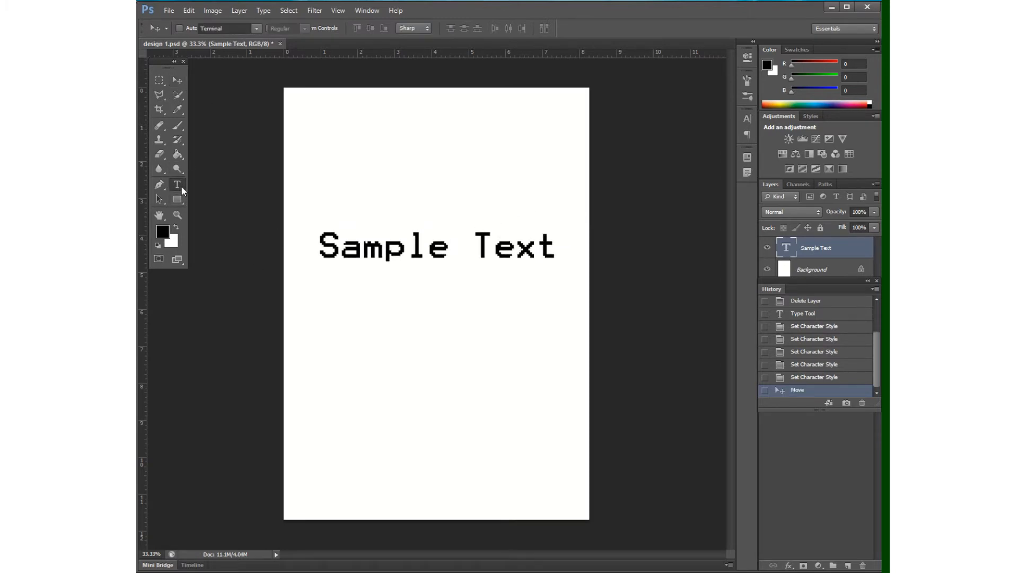
pyautogui.click(255, 29)
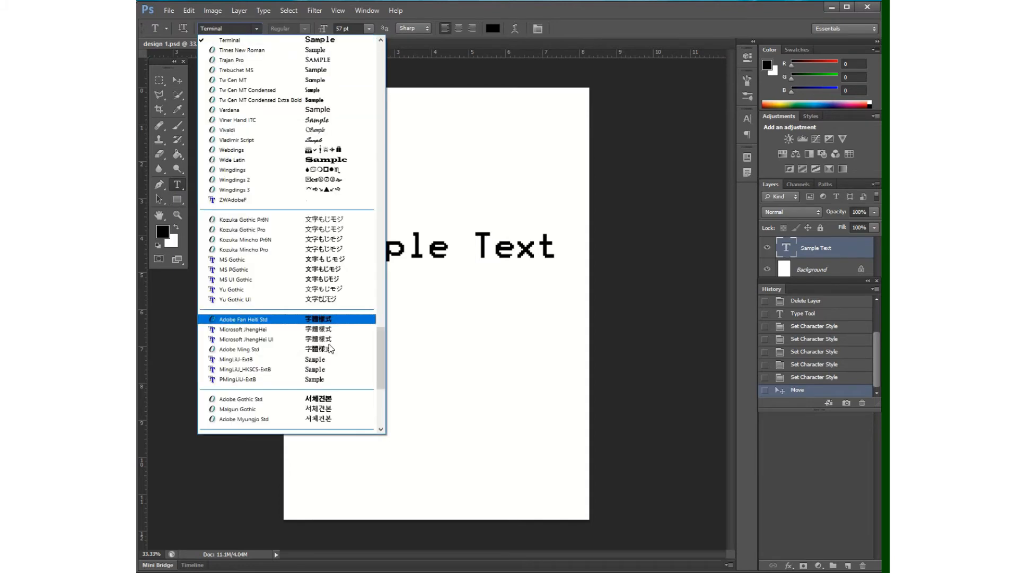
pyautogui.click(339, 163)
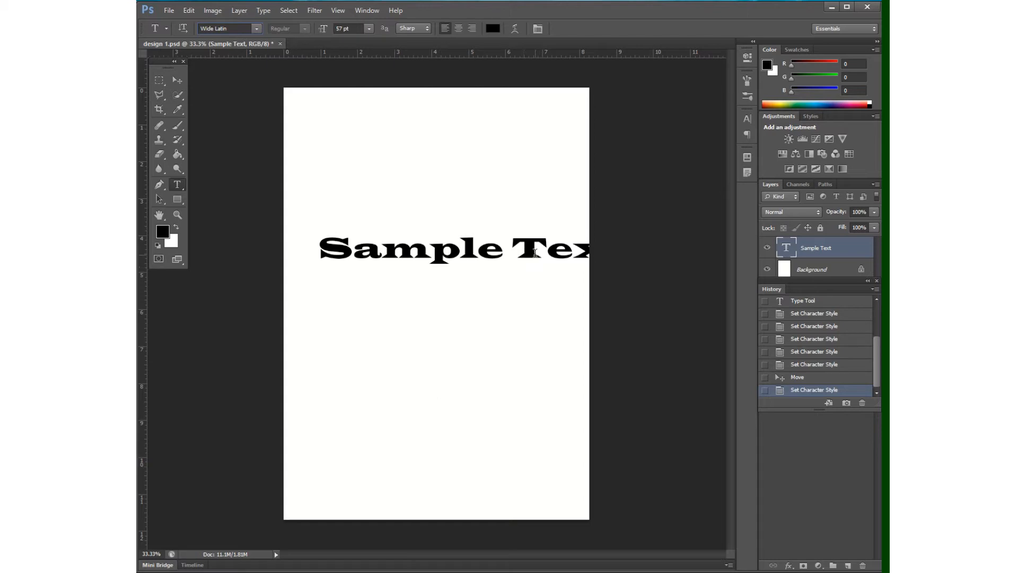
pyautogui.click(258, 29)
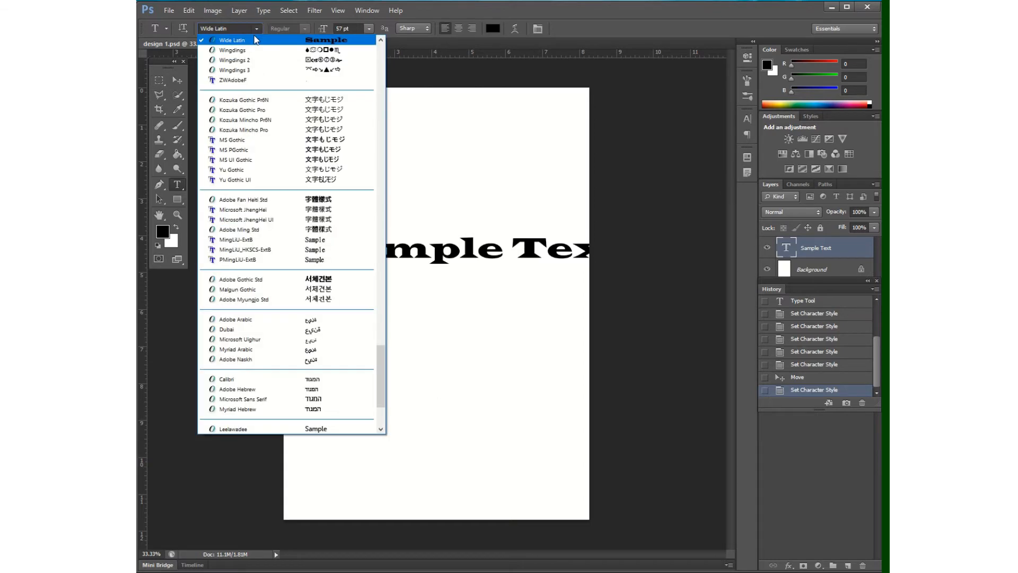
pyautogui.scroll(15, 267, 209)
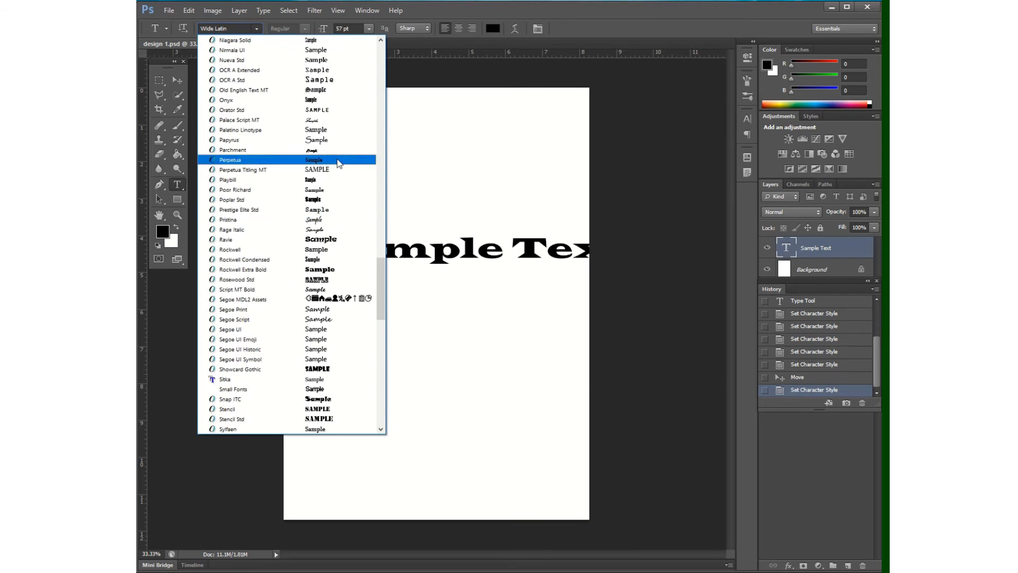
pyautogui.click(331, 171)
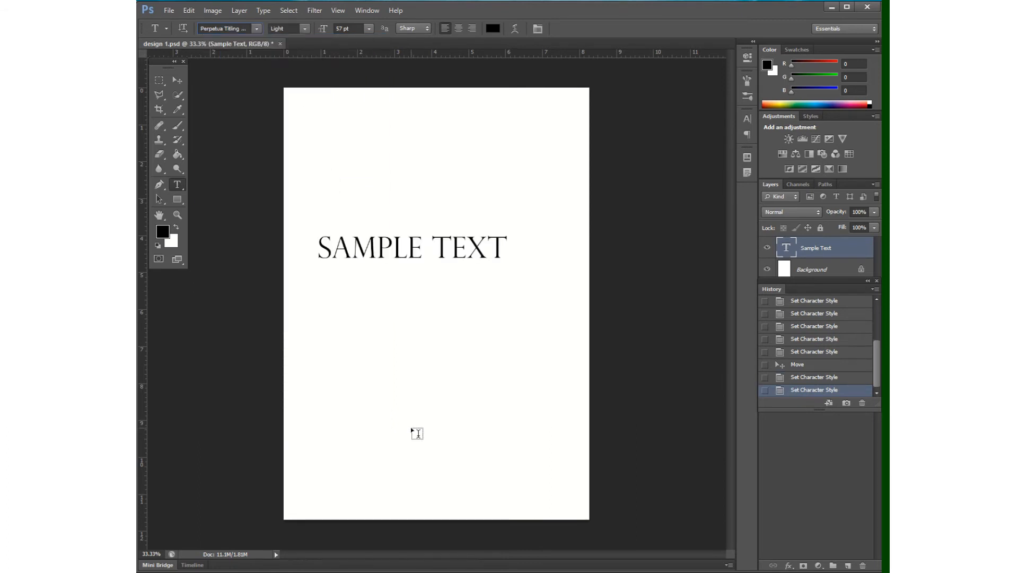
# - Try the Rockwell and Orator Std fonts on the Sample Text layer
pyautogui.click(258, 29)
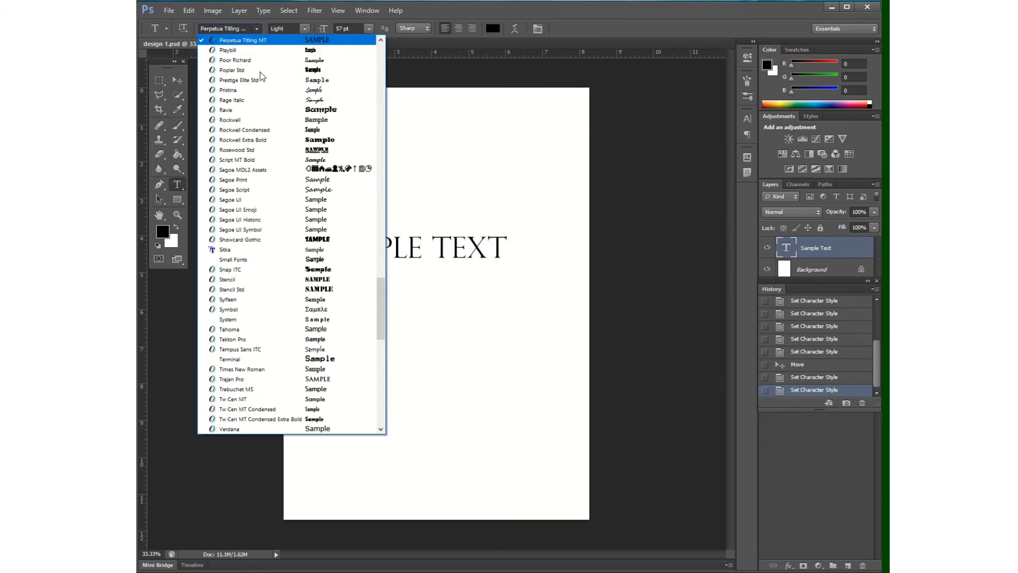
pyautogui.click(281, 120)
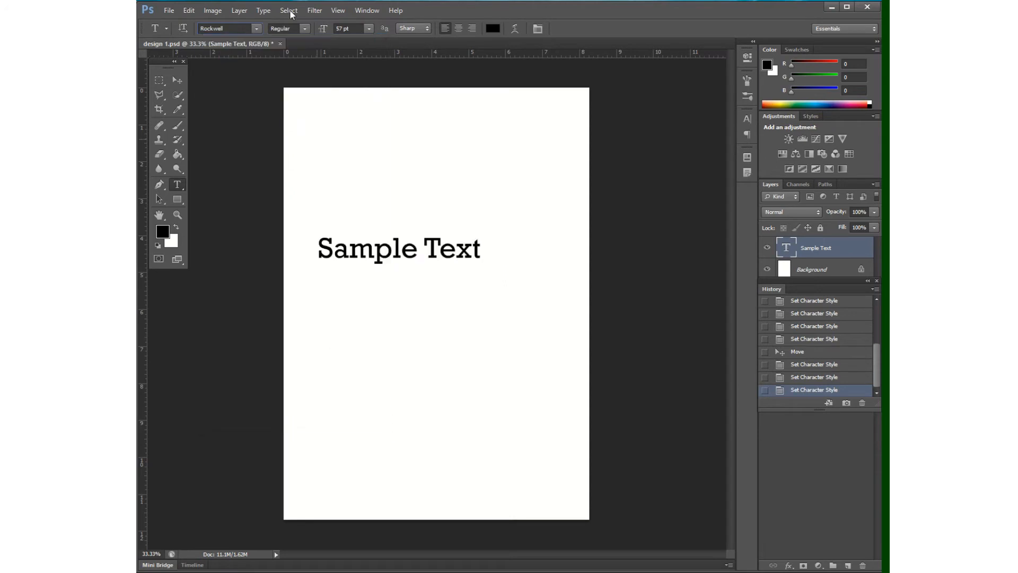
pyautogui.click(259, 29)
pyautogui.scroll(5, 287, 159)
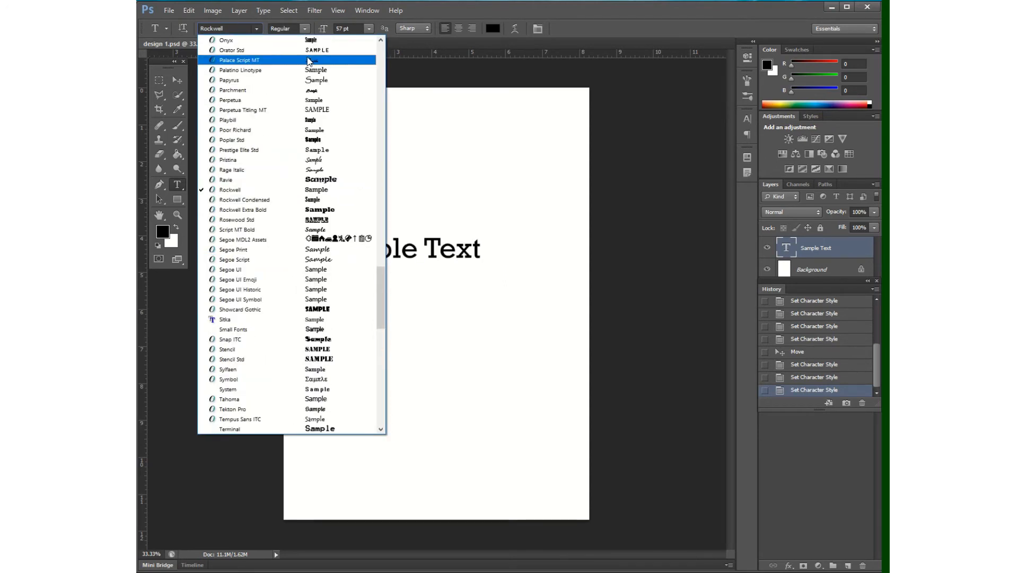
pyautogui.click(312, 51)
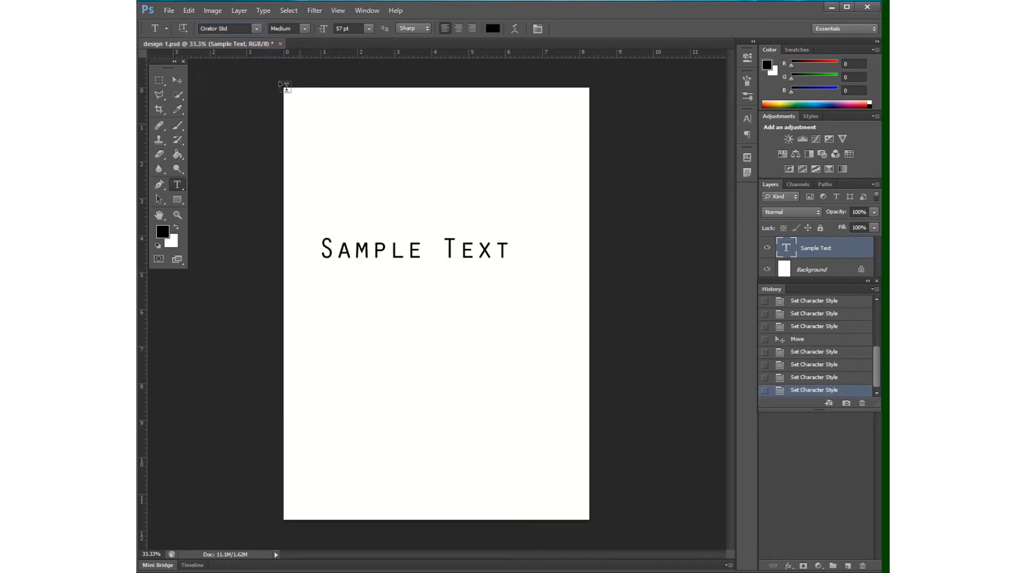
# - Try the Lithos Pro, Impact and Ink Free fonts on the Sample Text layer
pyautogui.click(257, 29)
pyautogui.scroll(10, 305, 159)
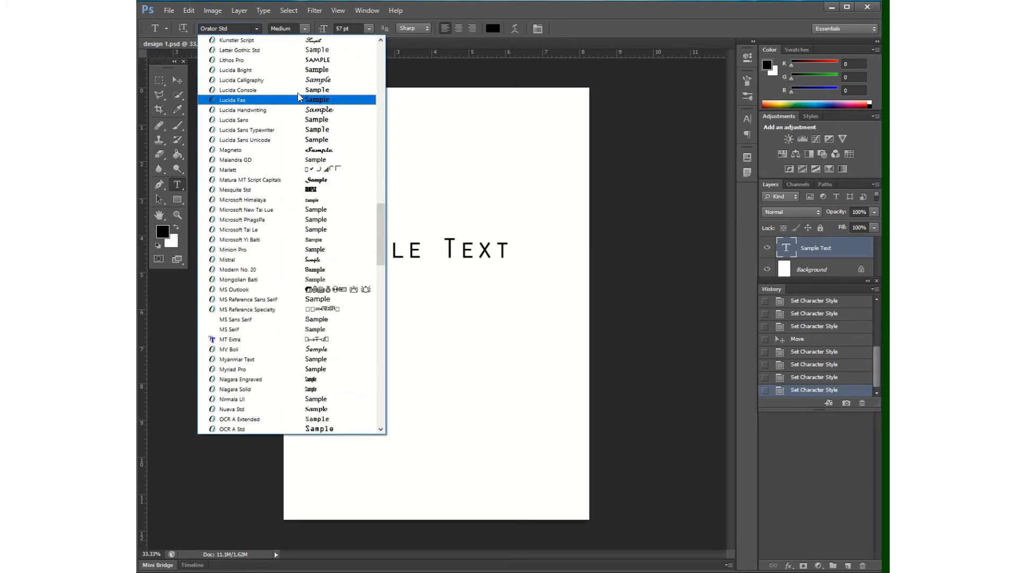
pyautogui.click(305, 60)
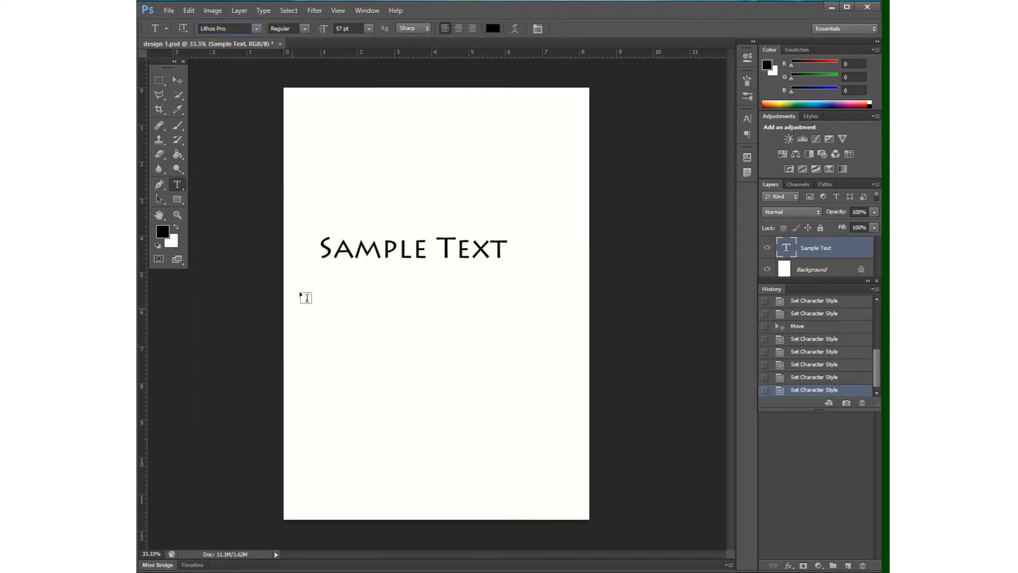
pyautogui.click(256, 28)
pyautogui.scroll(3, 279, 148)
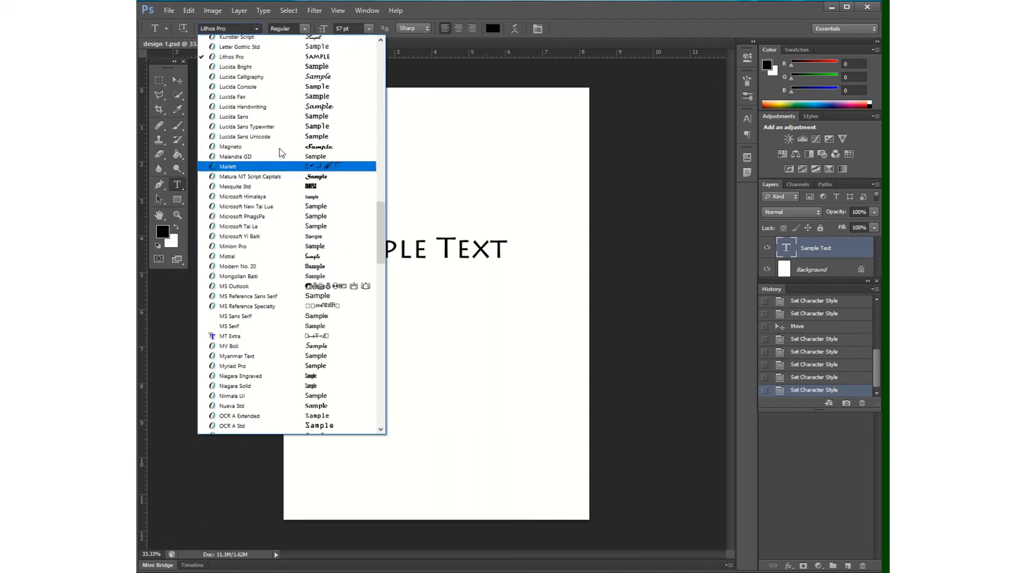
pyautogui.click(283, 110)
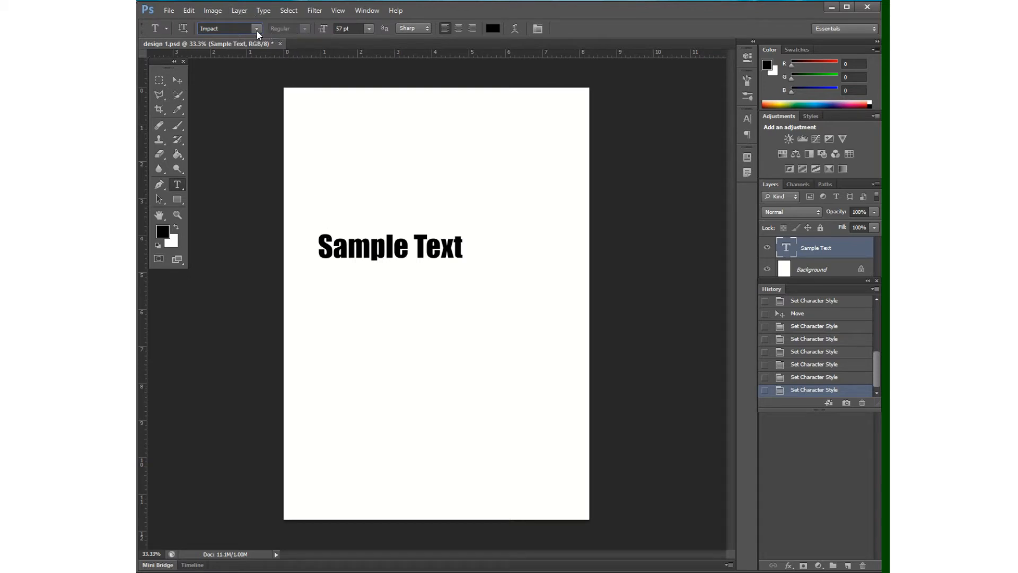
pyautogui.click(224, 30)
pyautogui.click(257, 28)
pyautogui.click(262, 72)
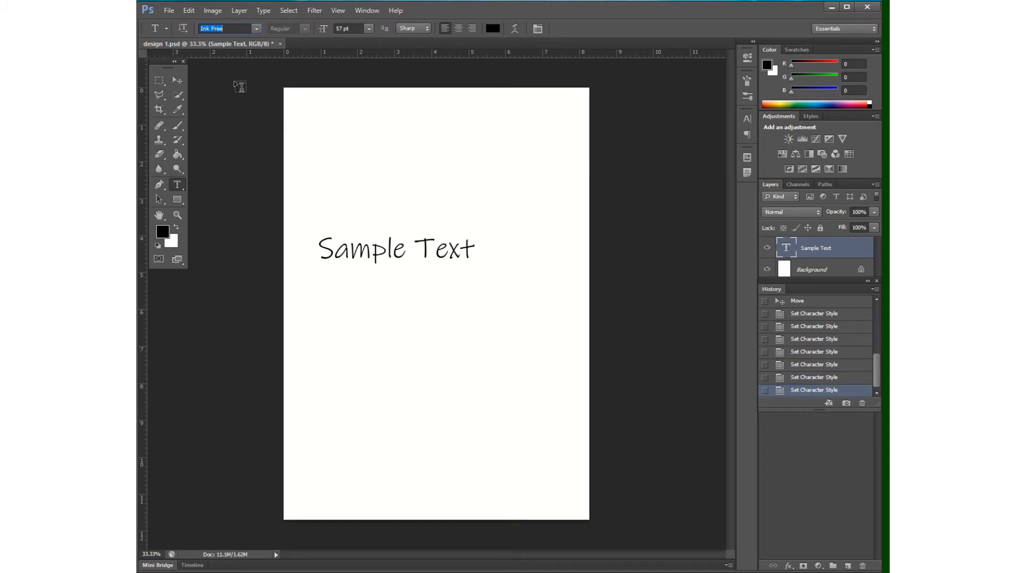
# - Set the font of the Sample Text layer to Stencil
pyautogui.click(256, 29)
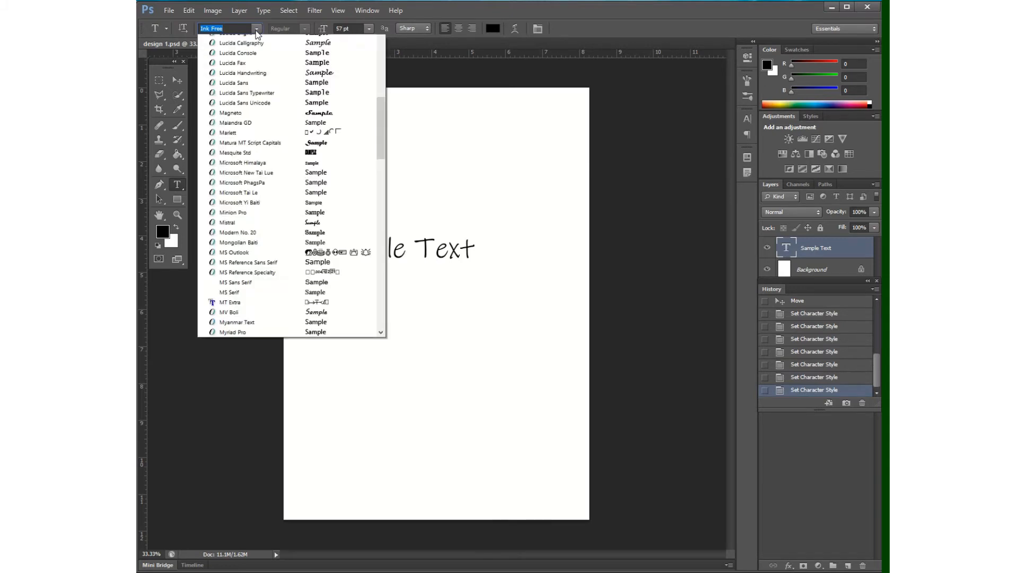
pyautogui.scroll(-8, 315, 219)
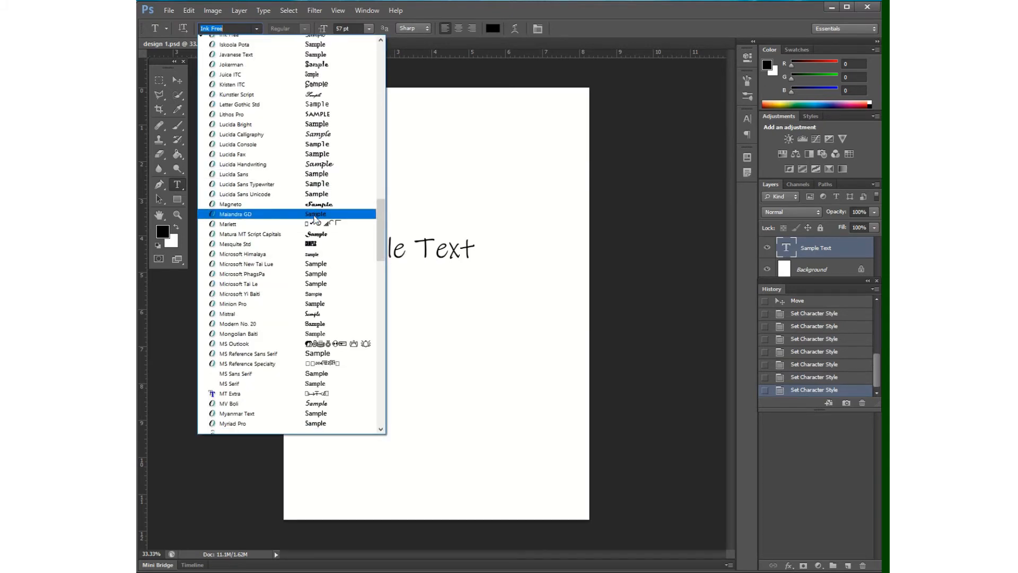
pyautogui.scroll(-6, 316, 216)
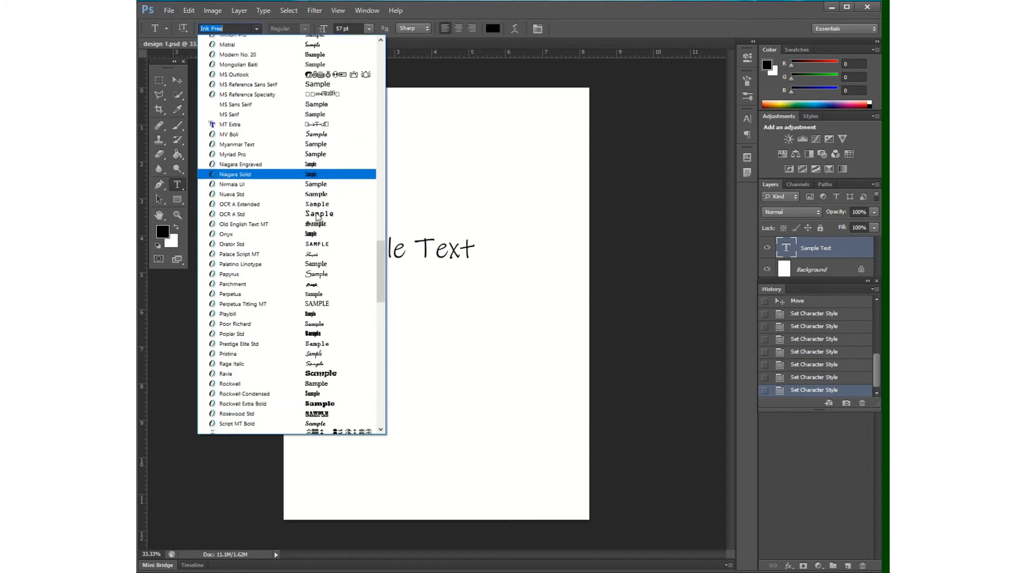
pyautogui.scroll(-3, 317, 215)
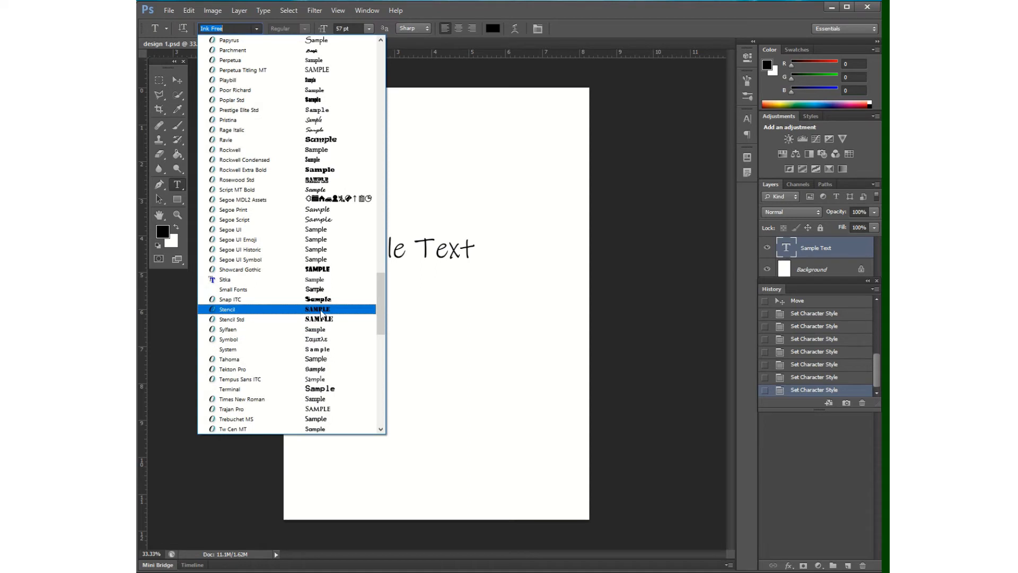
pyautogui.click(321, 313)
# - Move the Sample Text line slightly up and to the right on the page, and switch back to the Horizontal Type tool
pyautogui.click(177, 82)
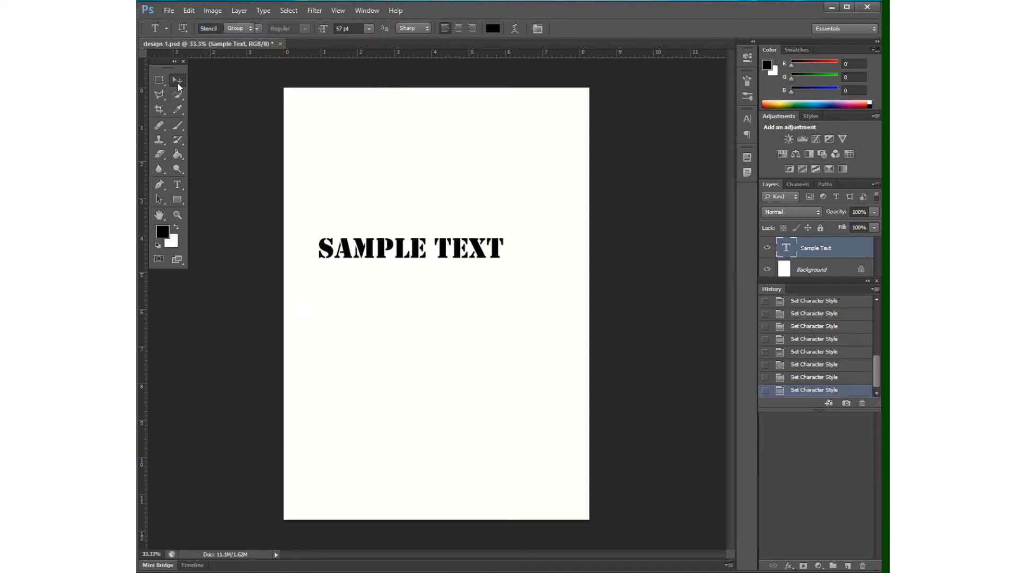
pyautogui.moveTo(477, 249); pyautogui.dragTo(492, 231)
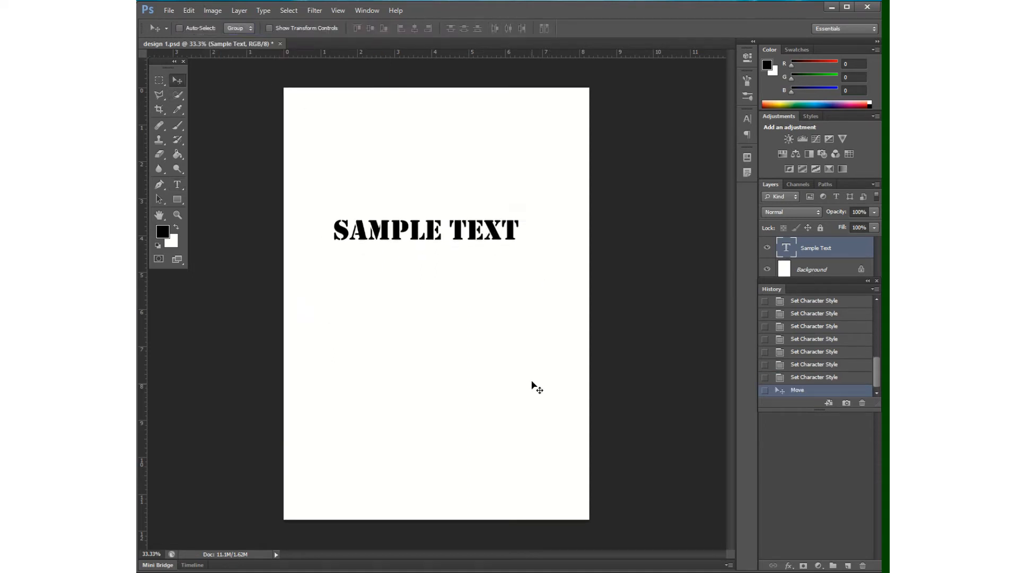
pyautogui.click(178, 187)
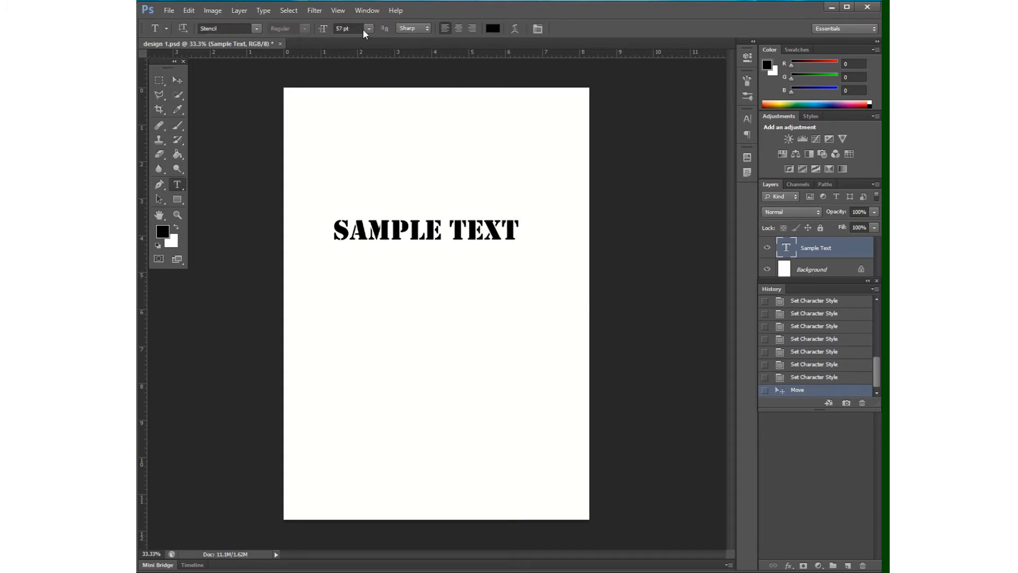
# - Set the font size of the Sample Text layer to 60 pt
pyautogui.click(342, 29)
pyautogui.press('Up')
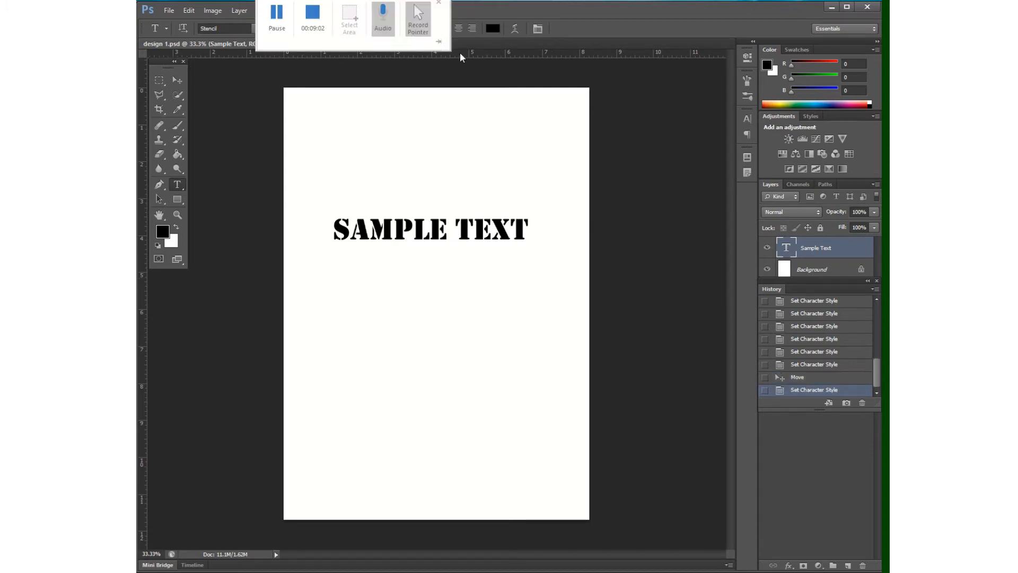
# - Try the Crisp, Strong, Smooth, Sharp and None anti-aliasing methods on the Sample Text layer
pyautogui.click(419, 28)
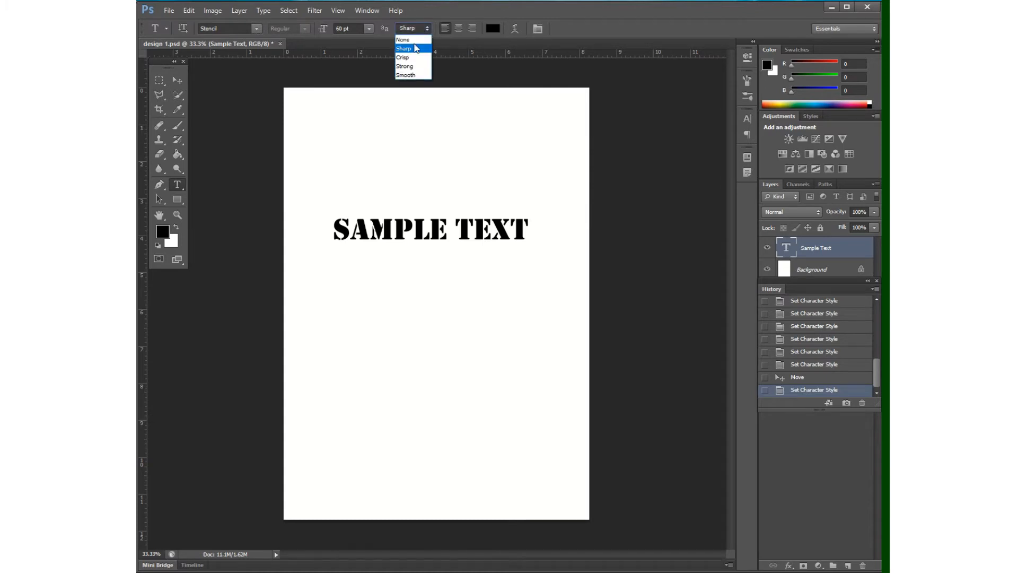
pyautogui.click(414, 58)
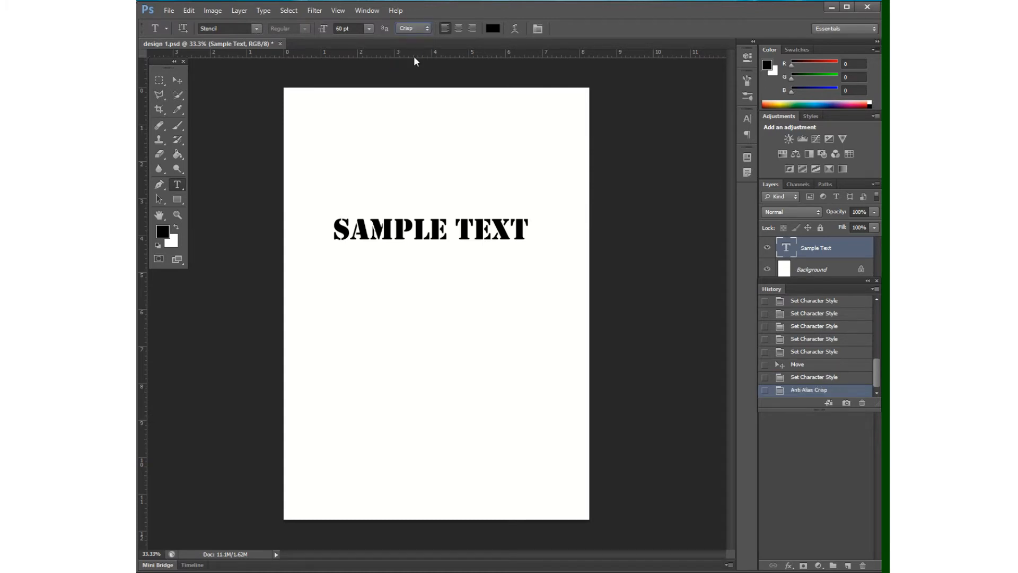
pyautogui.press('Down')
pyautogui.press('Down')
pyautogui.press('Up')
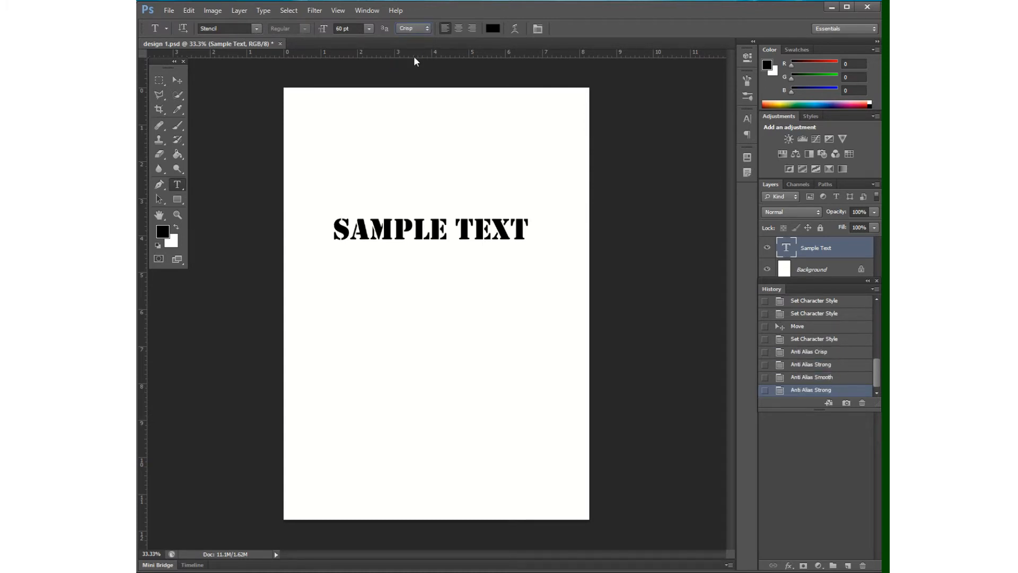
pyautogui.press('Up')
pyautogui.press('Up')
pyautogui.press('Up')
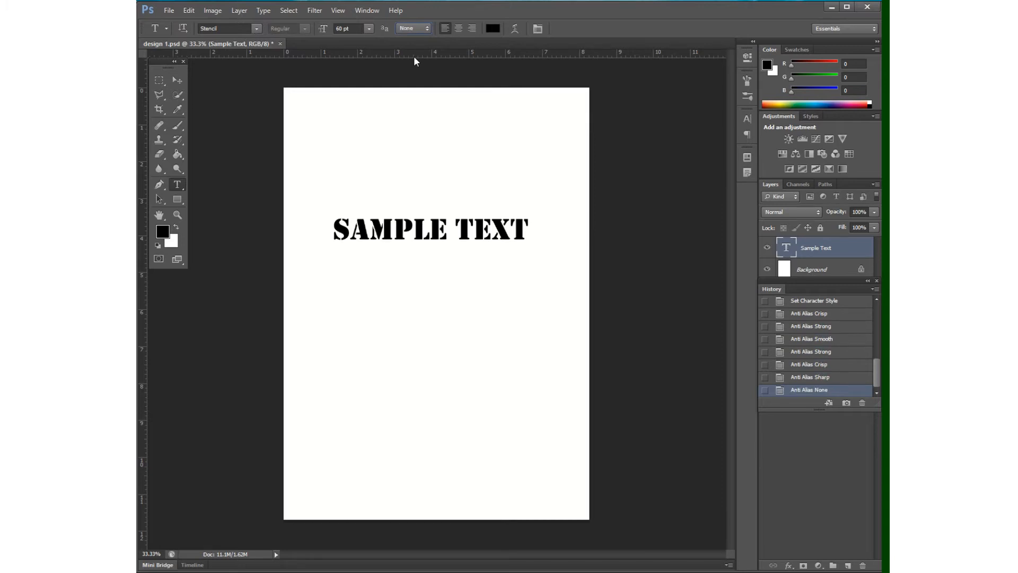
# - Compare None anti-aliasing on the Sample Text layer once more and settle on Smooth
pyautogui.click(421, 26)
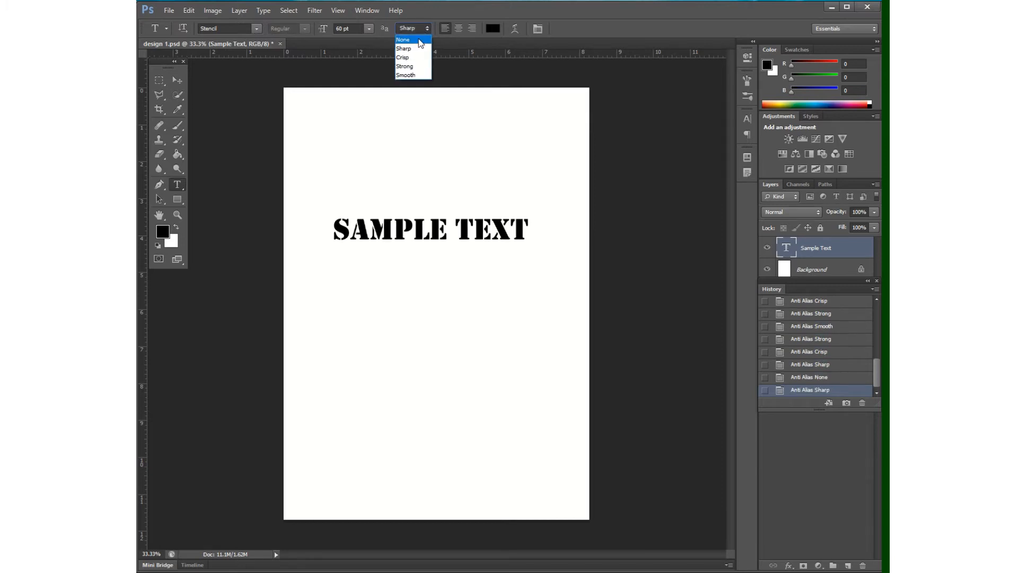
pyautogui.click(419, 40)
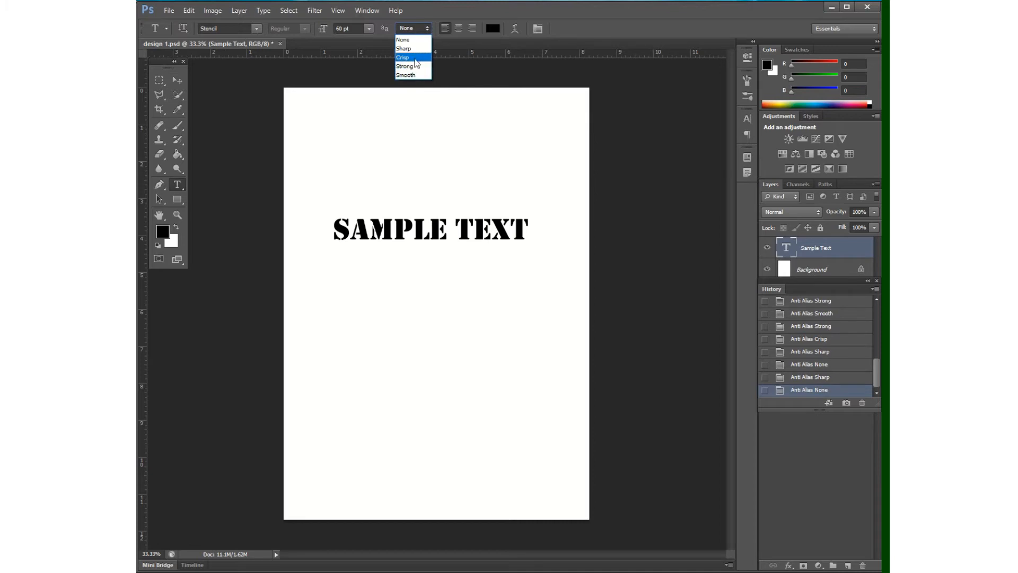
pyautogui.click(416, 76)
pyautogui.click(415, 75)
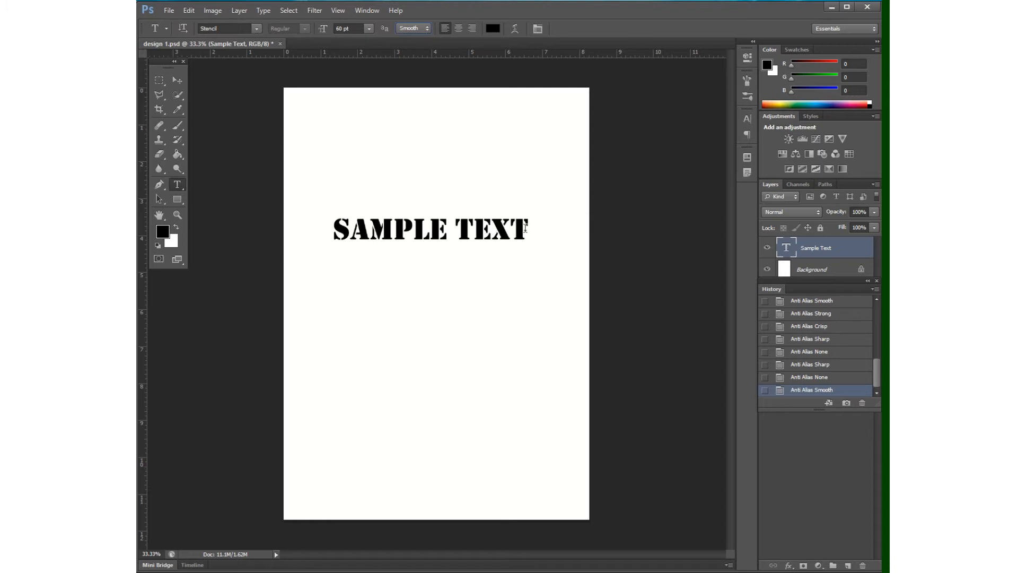
# - Select the whole Sample Text line, try centre and right alignment on it, and restore left alignment
pyautogui.moveTo(524, 228); pyautogui.dragTo(326, 228)
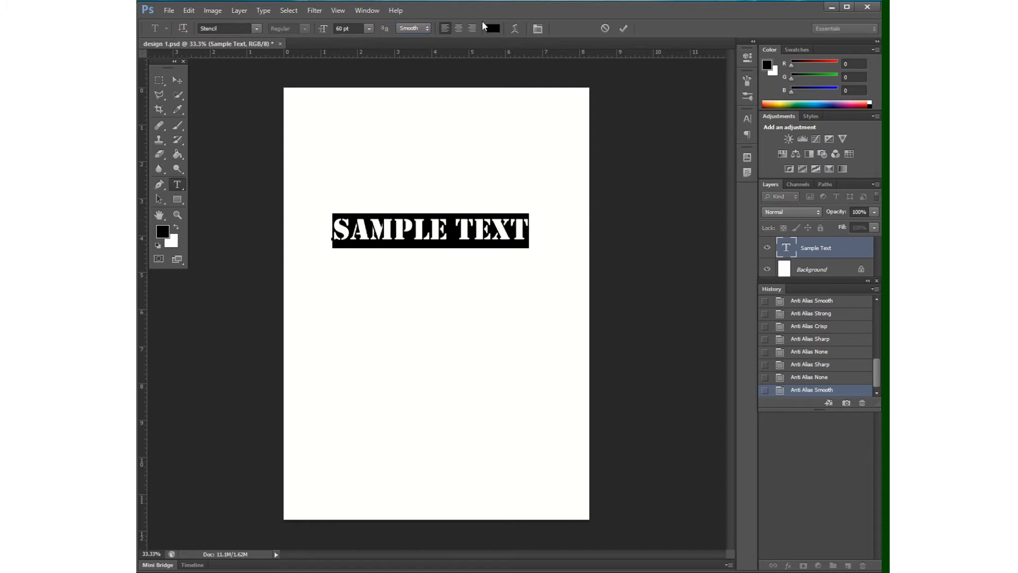
pyautogui.click(459, 29)
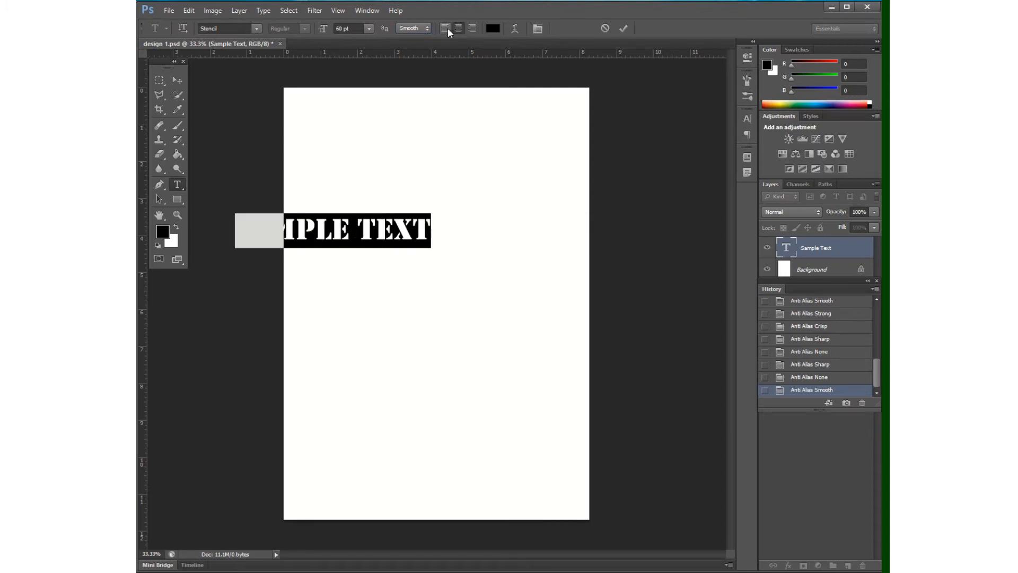
pyautogui.click(447, 29)
pyautogui.click(472, 30)
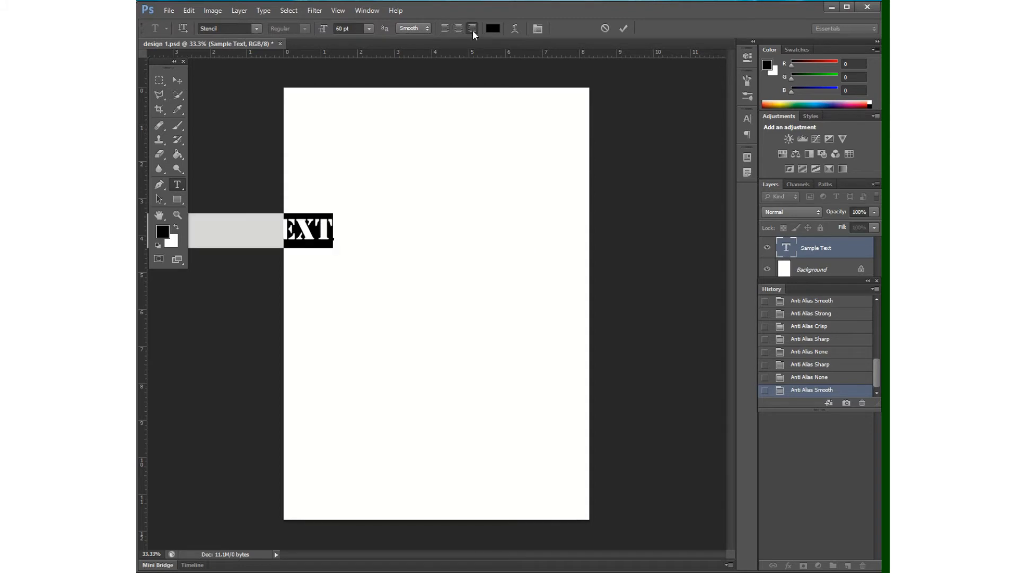
pyautogui.click(444, 28)
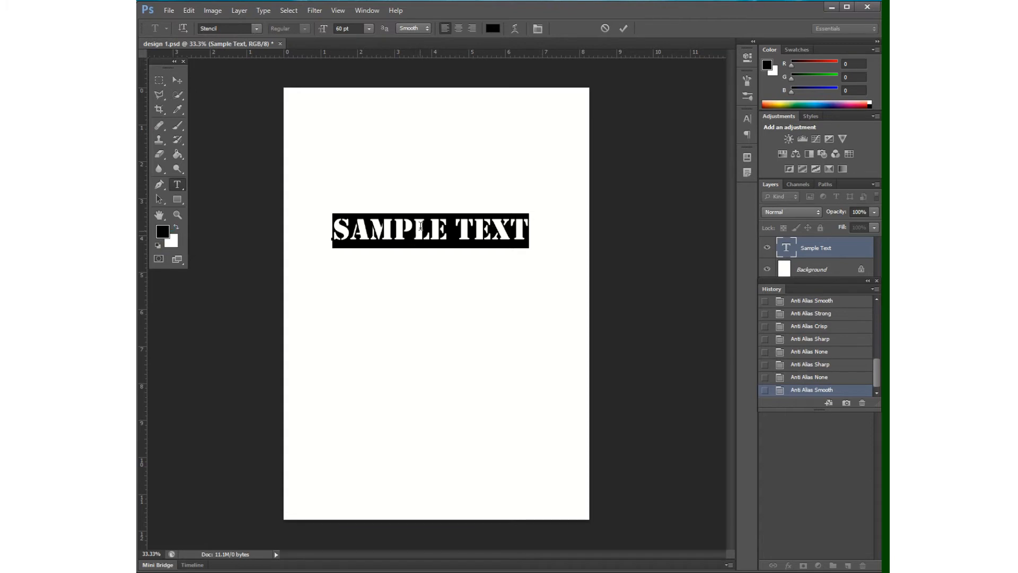
# - Set the colour of the selected Sample Text line to blue (#0821b4), commit the edit and return to the Horizontal Type tool
pyautogui.click(493, 31)
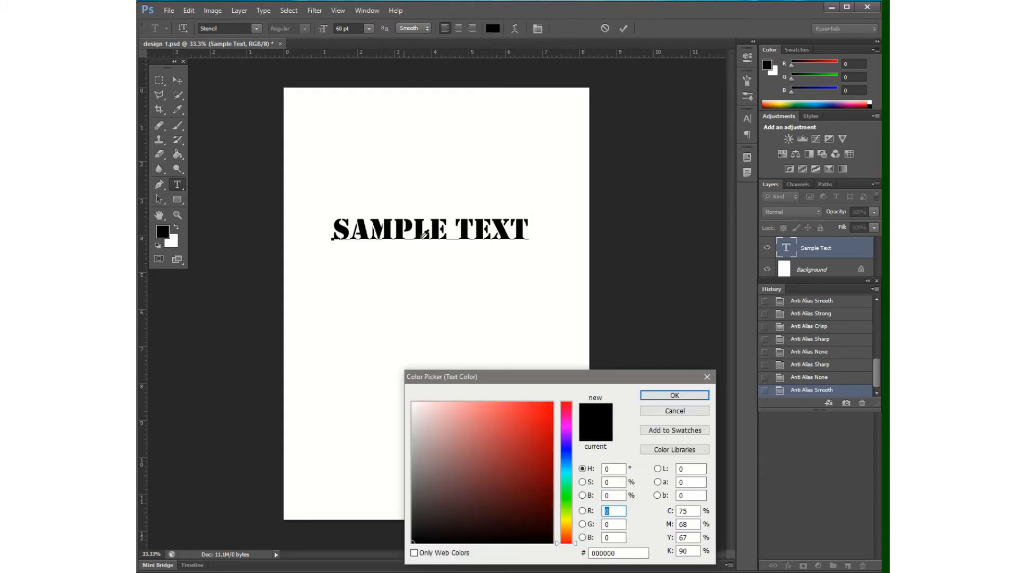
pyautogui.click(547, 443)
pyautogui.click(568, 460)
pyautogui.click(569, 450)
pyautogui.click(568, 452)
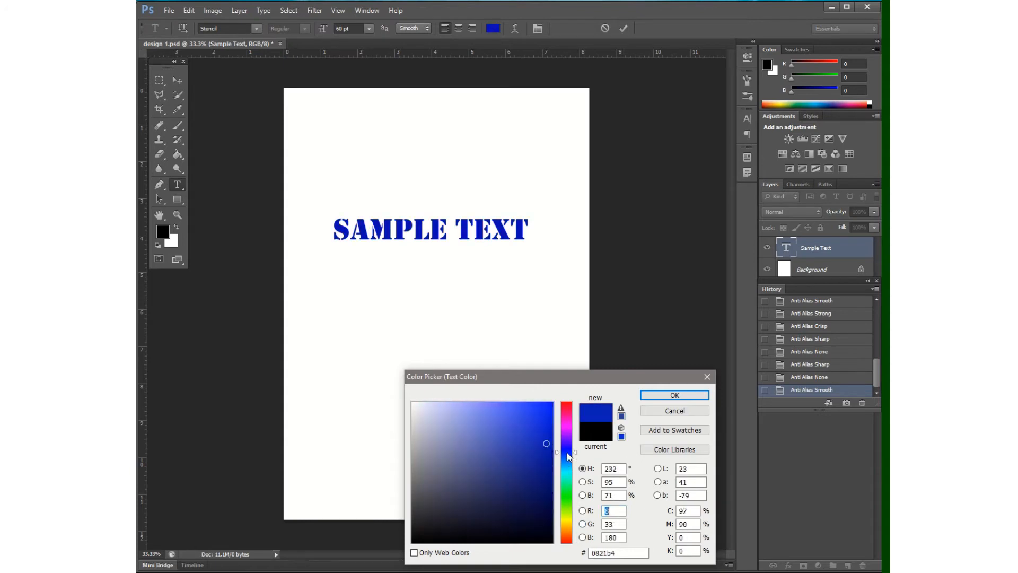
pyautogui.click(675, 395)
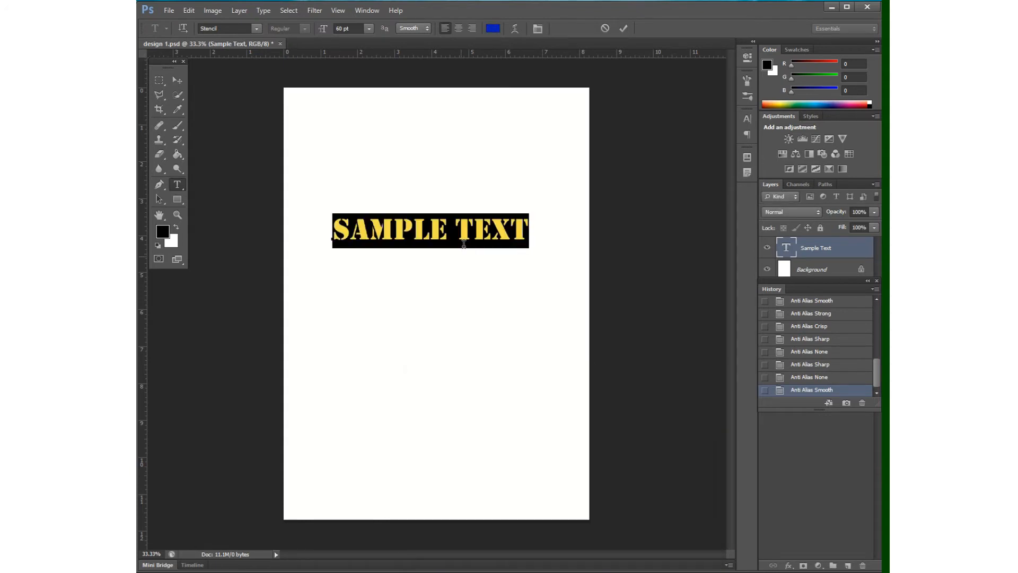
pyautogui.click(177, 80)
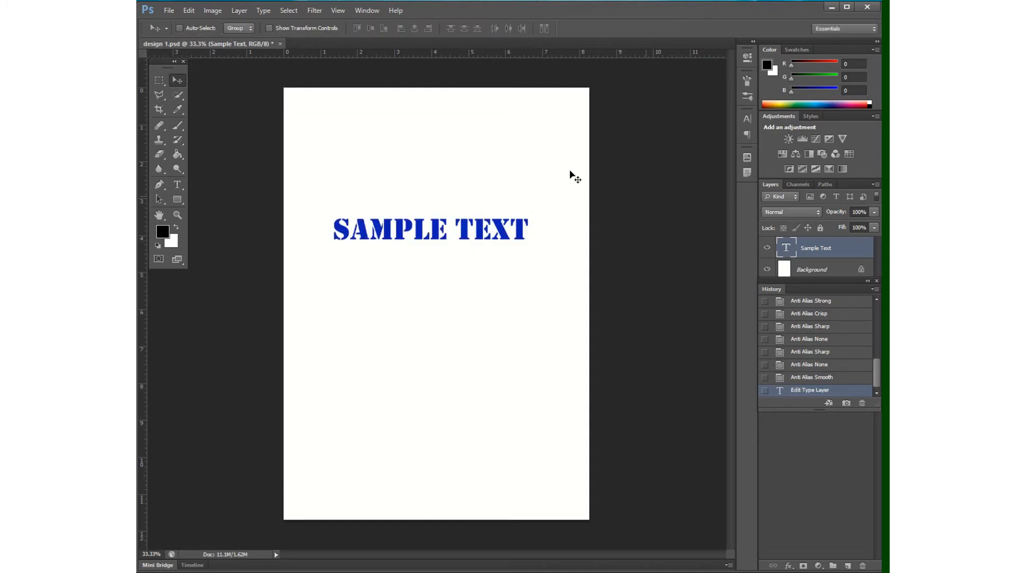
pyautogui.click(177, 185)
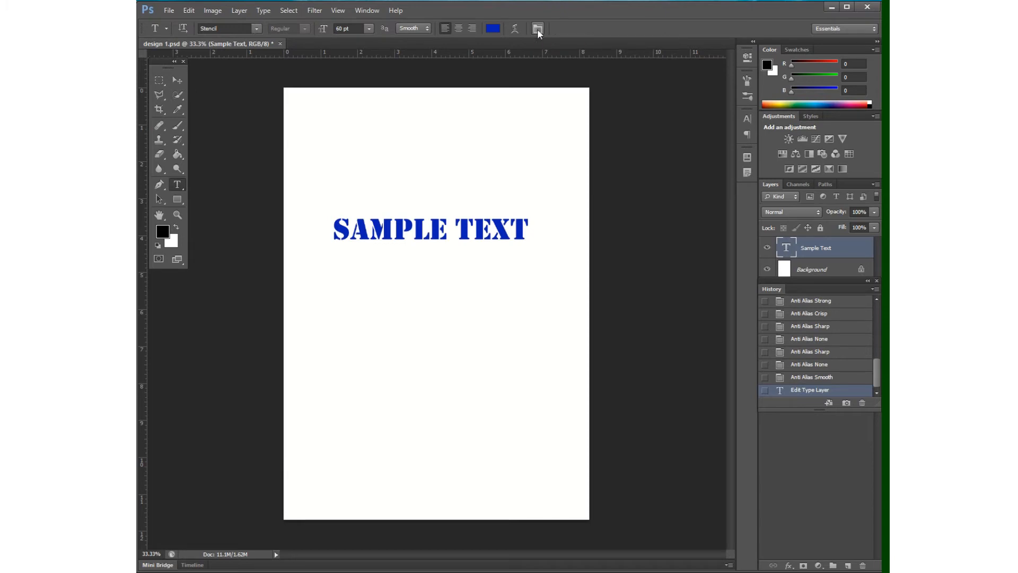
# - Display the character formatting options, view the character styles and channels, and bring back the character options and layer list
pyautogui.click(537, 28)
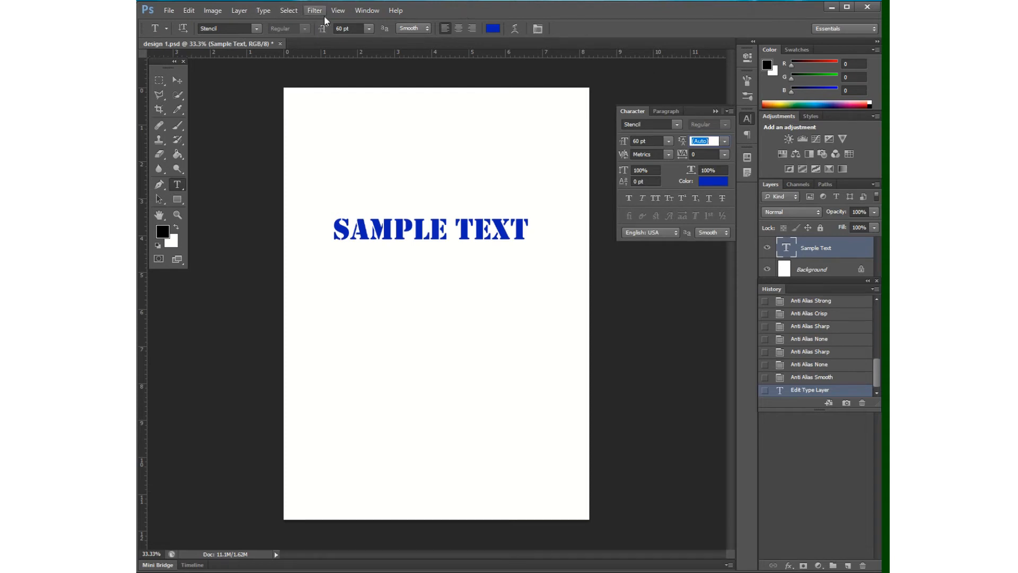
pyautogui.click(359, 11)
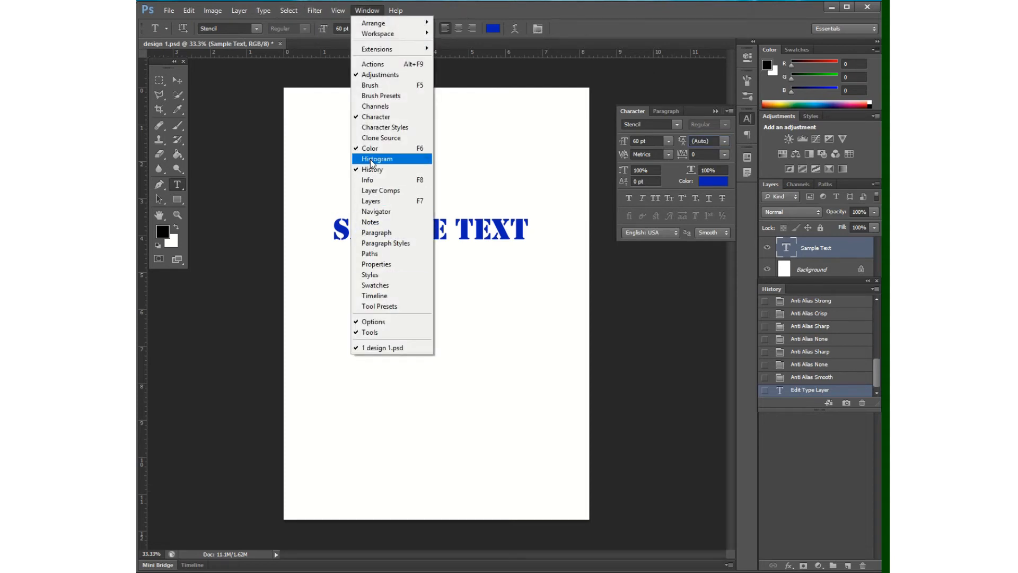
pyautogui.click(374, 128)
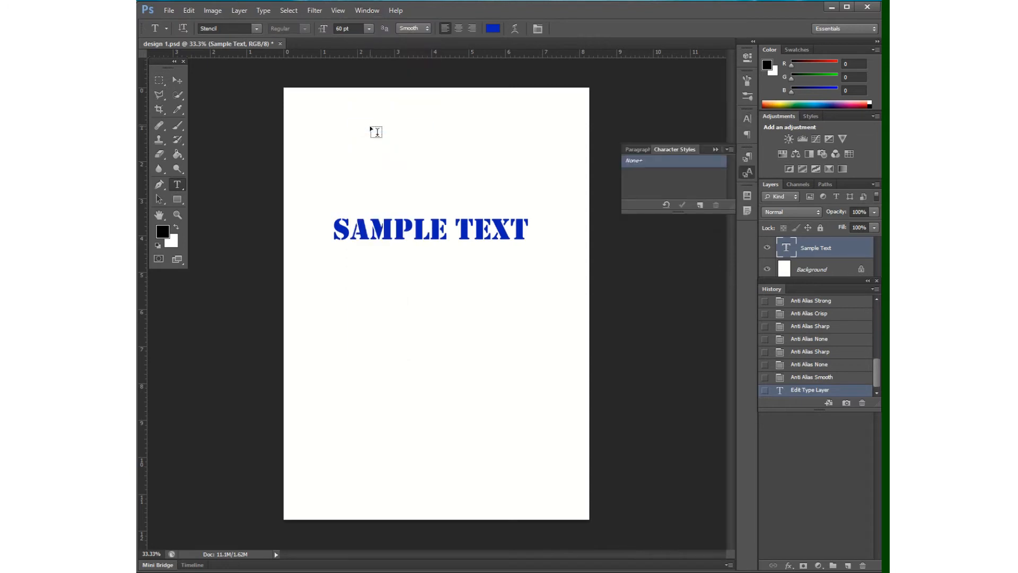
pyautogui.click(368, 11)
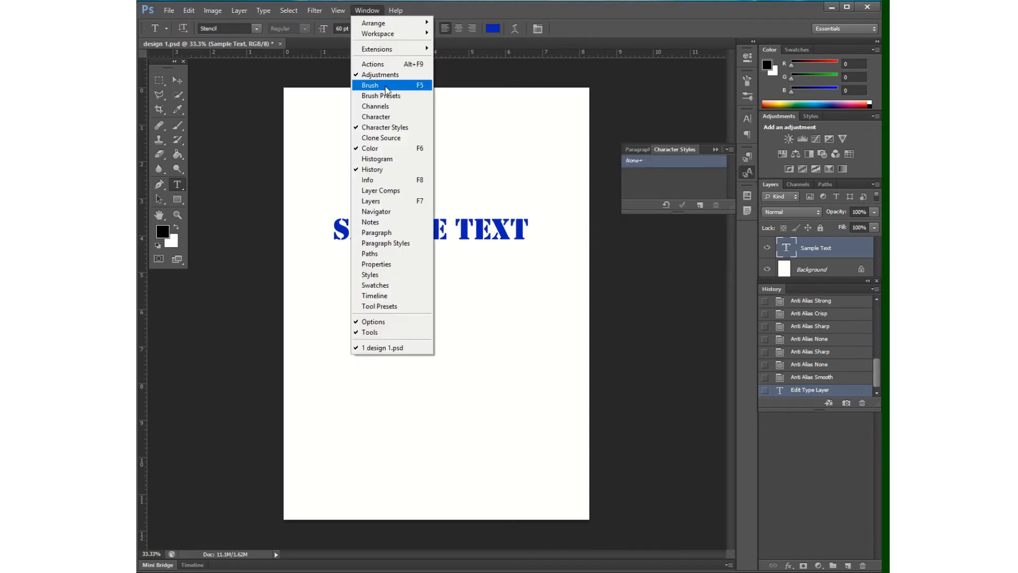
pyautogui.click(390, 108)
pyautogui.click(377, 11)
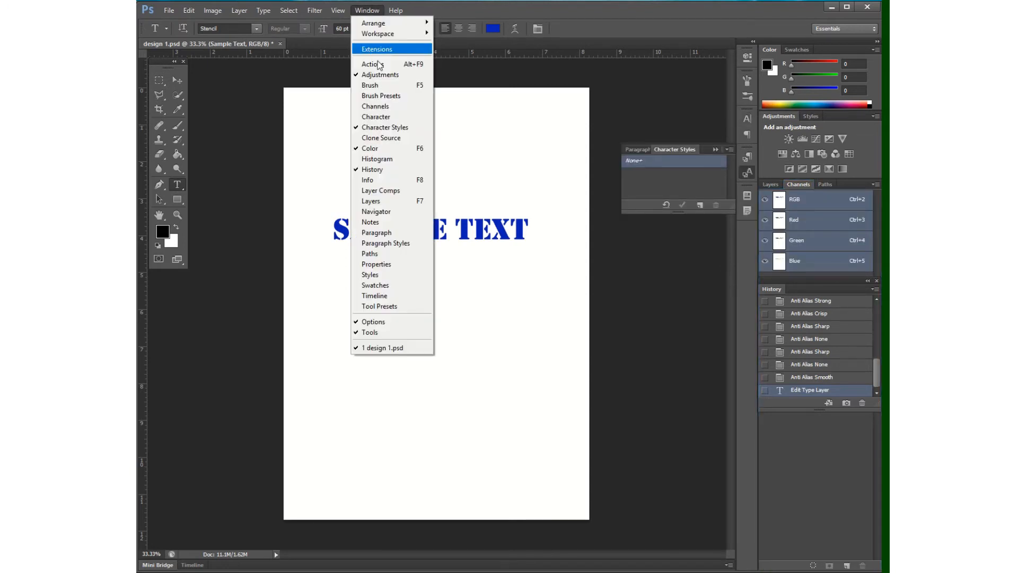
pyautogui.click(382, 119)
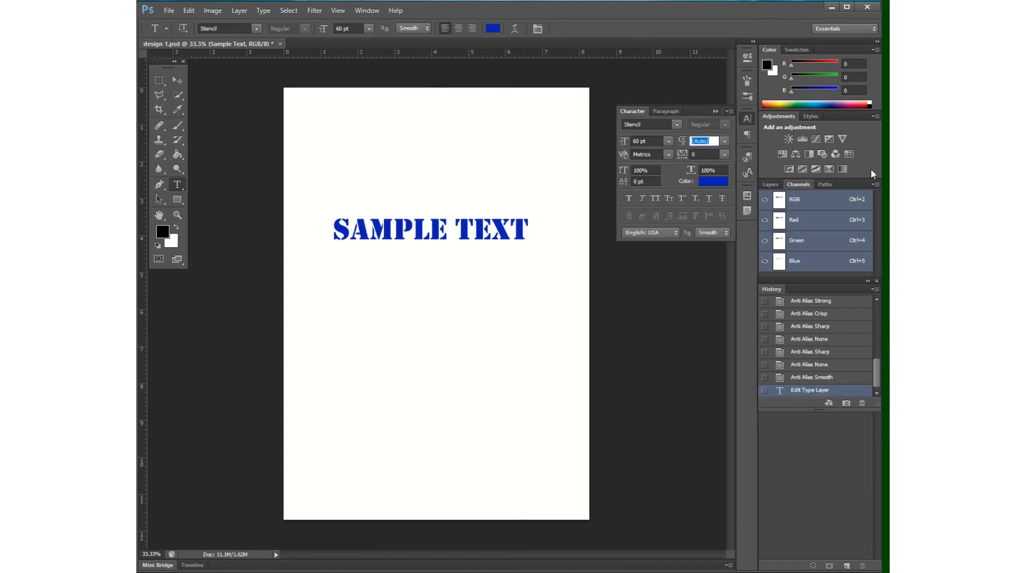
pyautogui.click(770, 184)
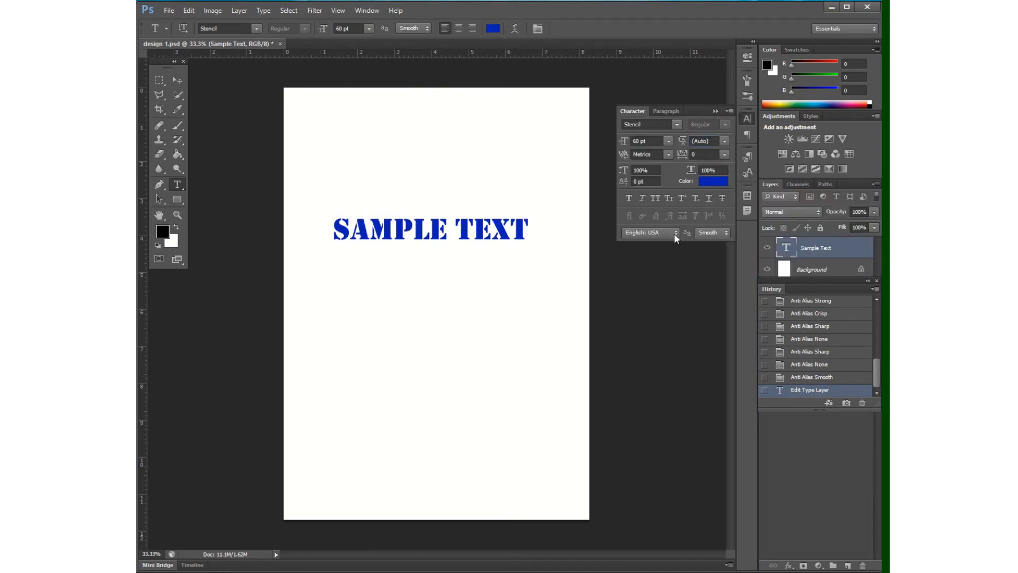
# - Examine the font, size and leading choices among the character formatting options
pyautogui.click(677, 126)
pyautogui.click(677, 126)
pyautogui.click(677, 125)
pyautogui.click(676, 125)
pyautogui.click(670, 140)
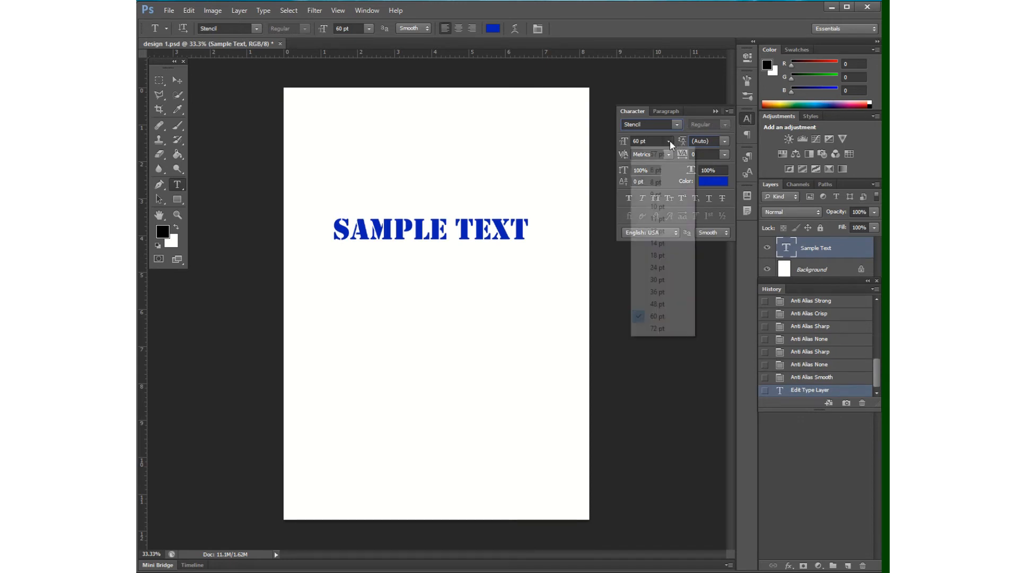
pyautogui.click(670, 140)
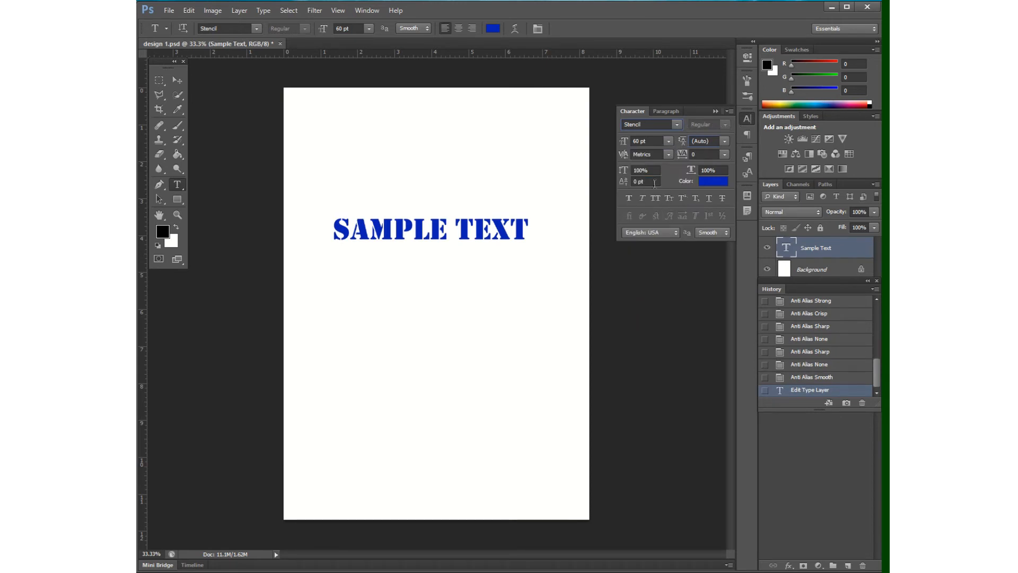
pyautogui.click(725, 141)
pyautogui.click(725, 142)
pyautogui.click(705, 141)
# - Set the leading of the word TEXT in the Sample Text line to 12 pt and commit the edit
pyautogui.moveTo(454, 229); pyautogui.dragTo(529, 237)
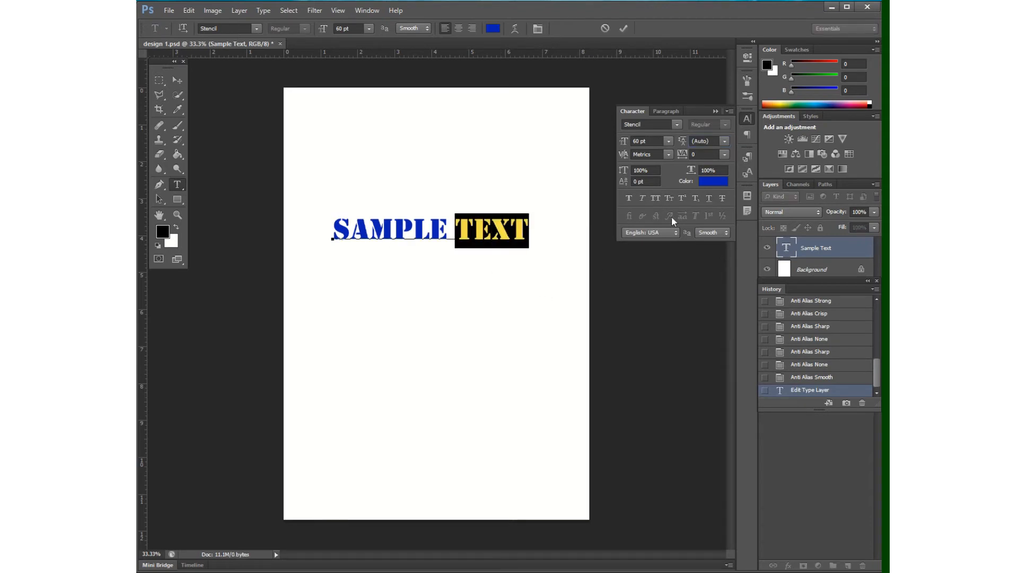
pyautogui.click(725, 141)
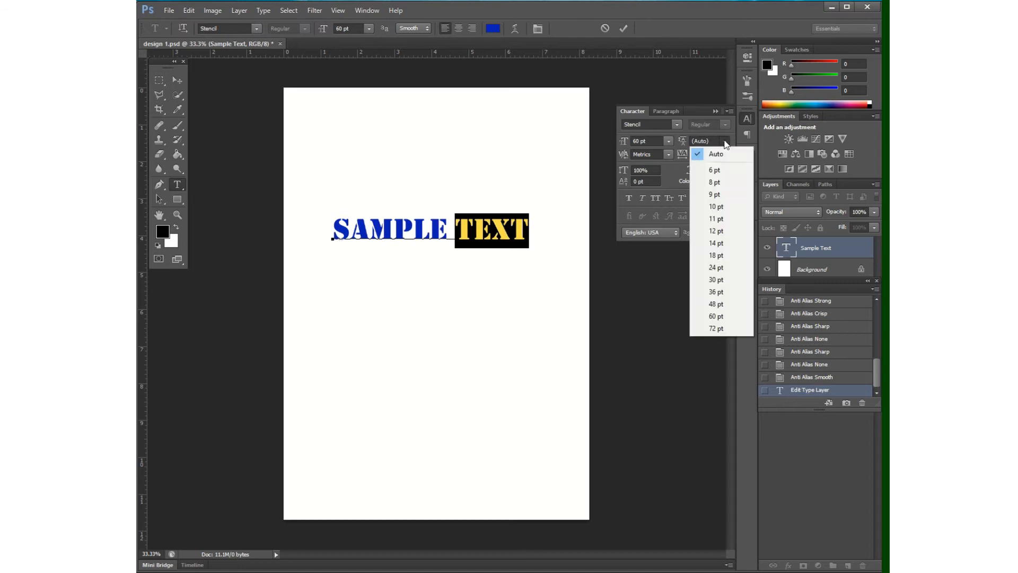
pyautogui.click(721, 231)
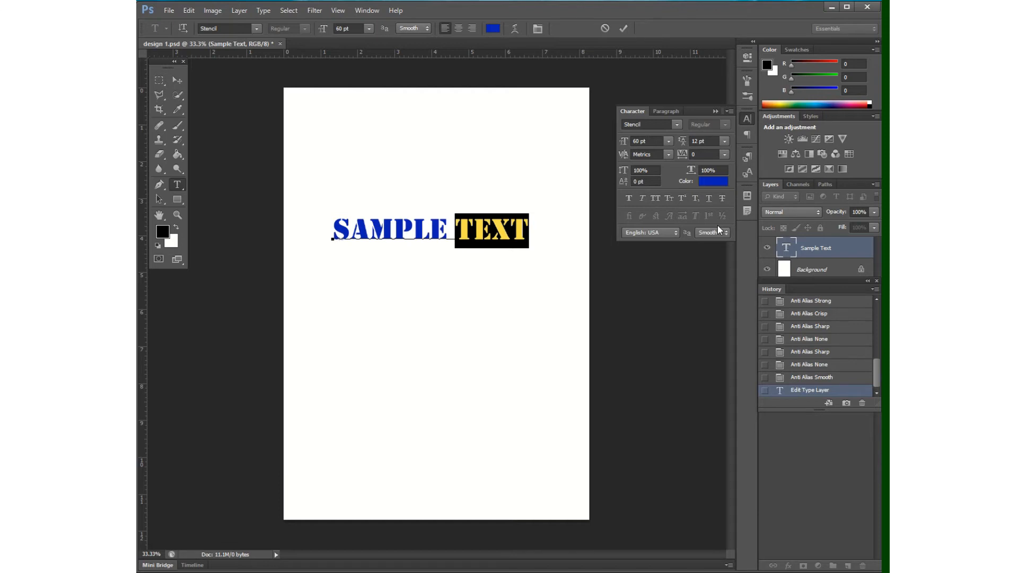
pyautogui.click(599, 233)
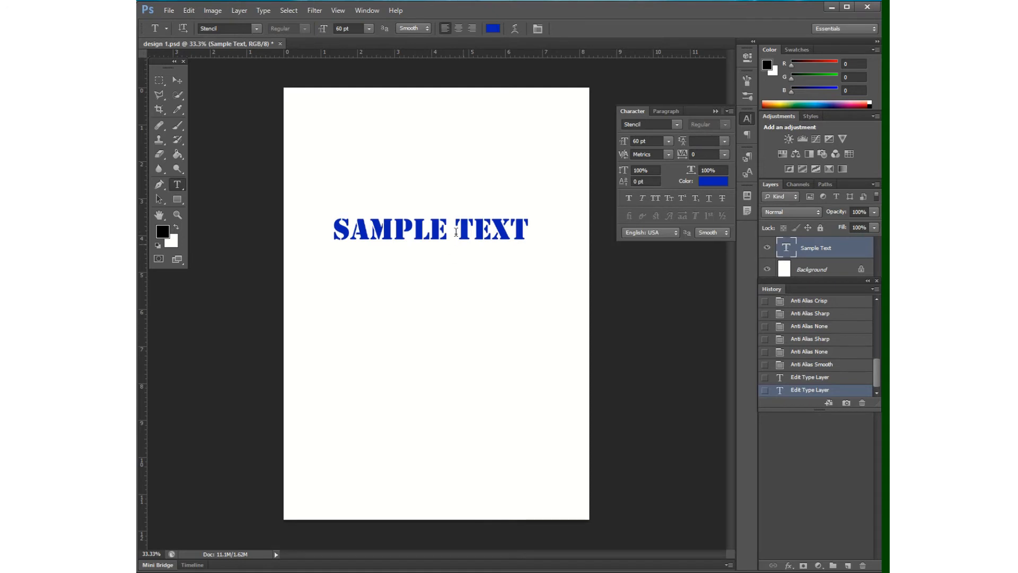
# - Place the text cursor in the word SAMPLE, set the leading to 36 pt and commit the edit
pyautogui.click(341, 227)
pyautogui.click(725, 140)
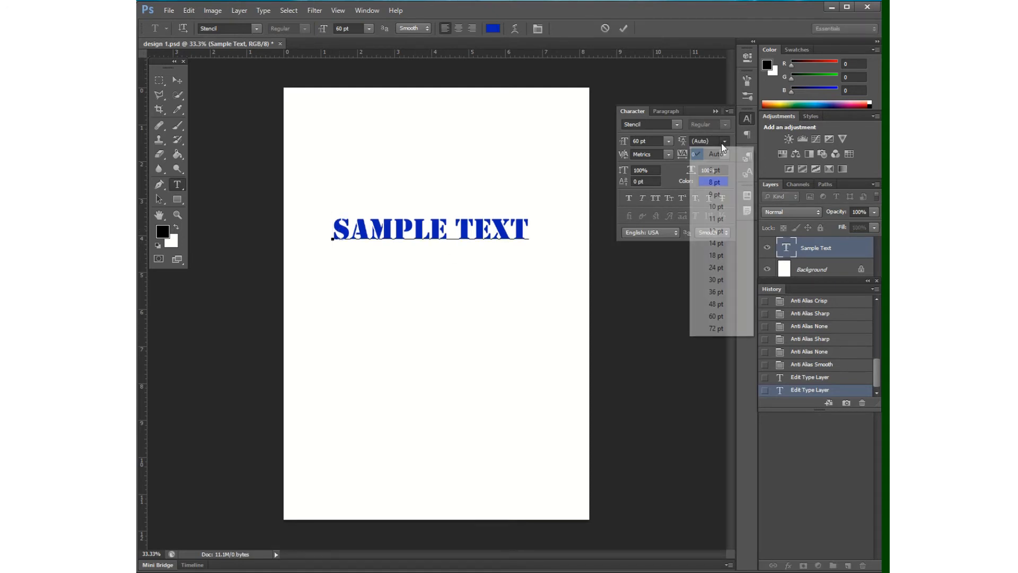
pyautogui.click(713, 291)
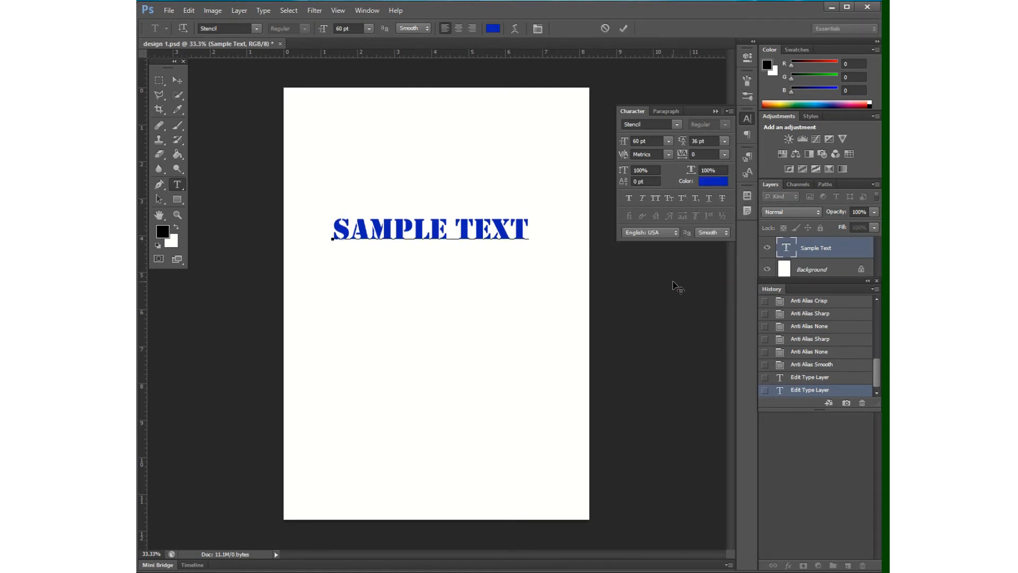
pyautogui.hotkey('ctrl', 'Return')
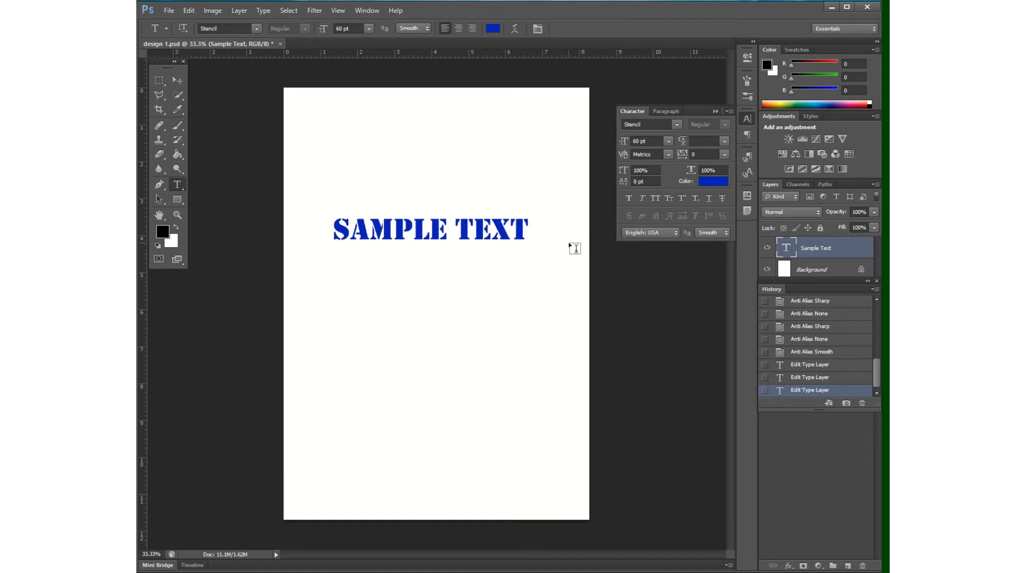
pyautogui.moveTo(248, 2)
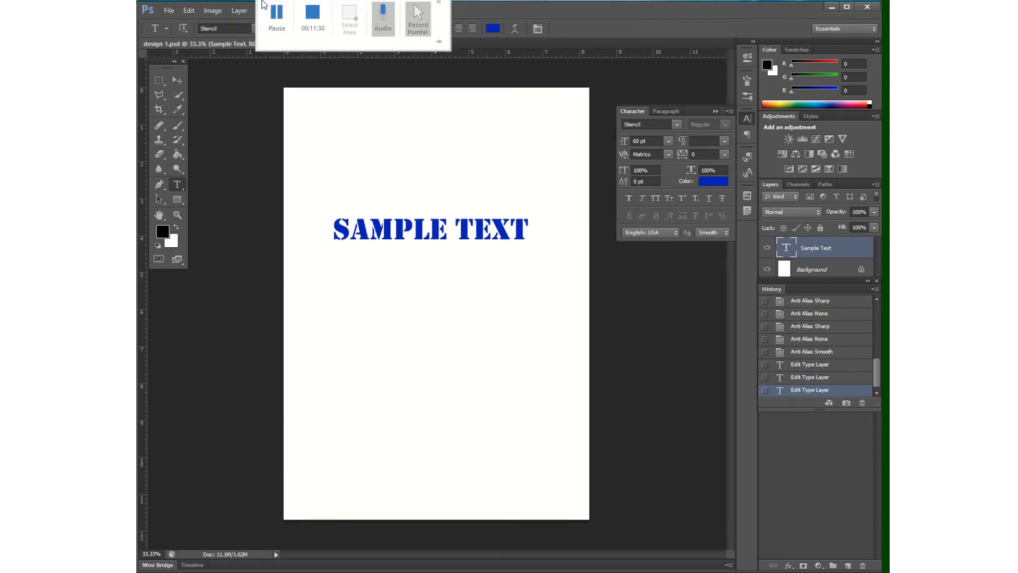
pyautogui.click(277, 24)
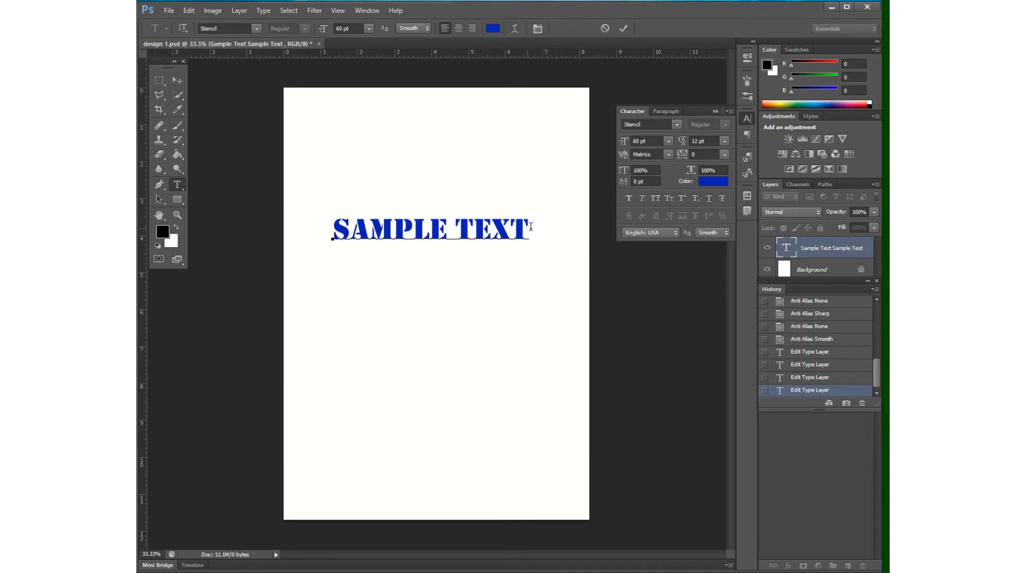
# - Add a second line reading "Sample Text" beneath the first line of the text layer
pyautogui.press('BackSpace')
pyautogui.press('Home')
pyautogui.press('ctrl')
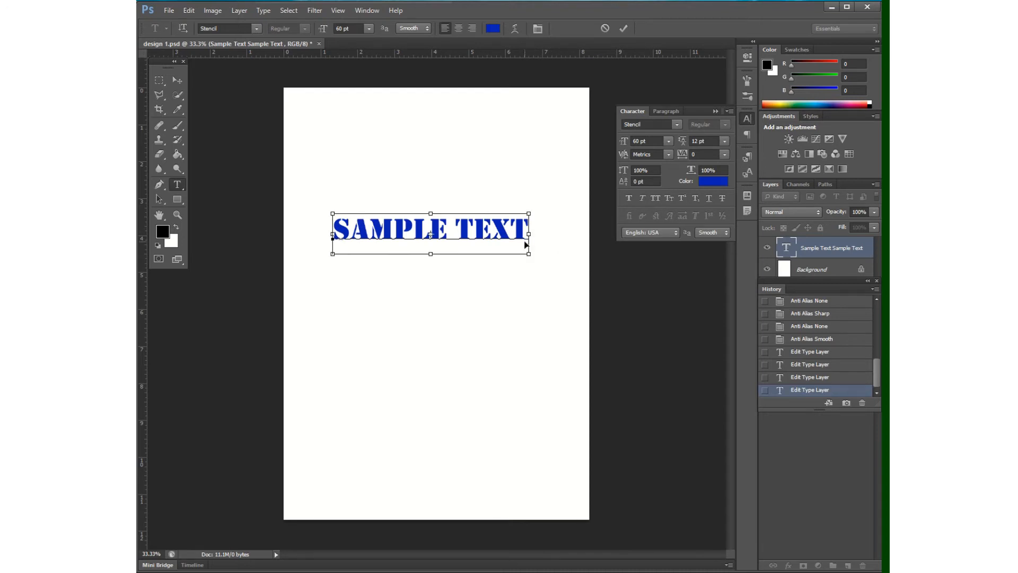
pyautogui.write('Sample Text')
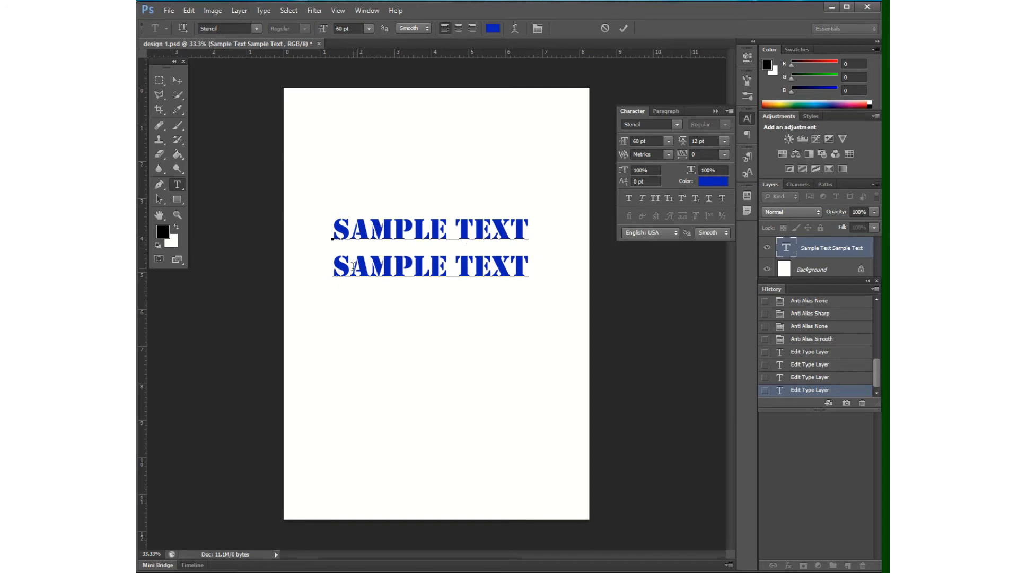
# - Select the second SAMPLE TEXT line and try leading values of 11, 14, 30 and 36 pt
pyautogui.moveTo(334, 265); pyautogui.dragTo(545, 270)
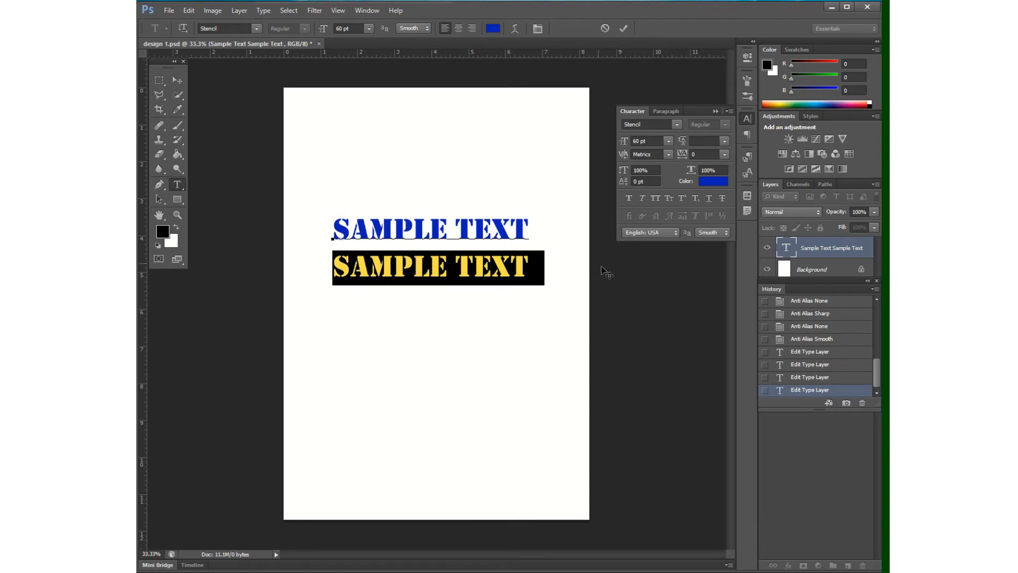
pyautogui.click(724, 141)
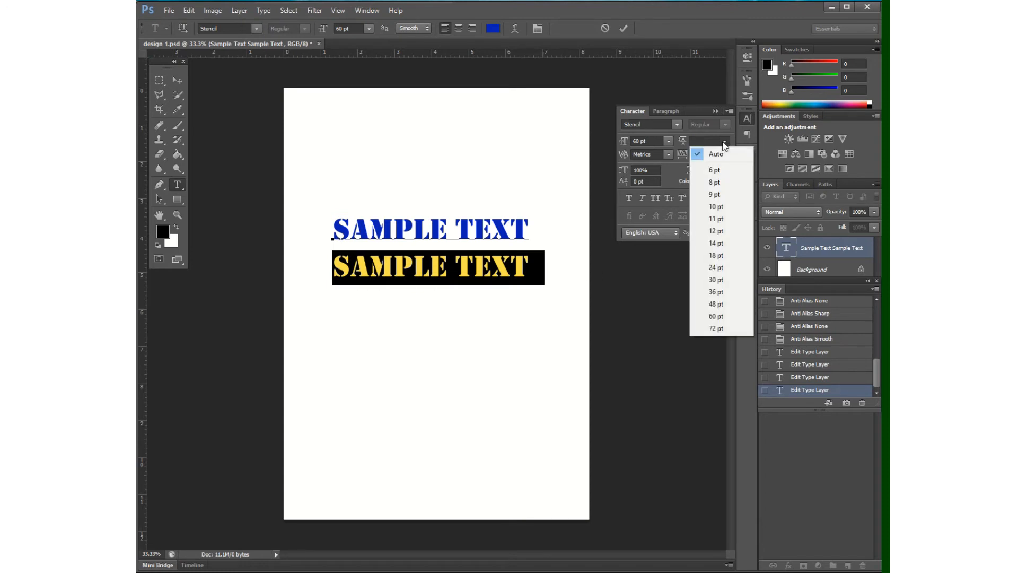
pyautogui.click(727, 216)
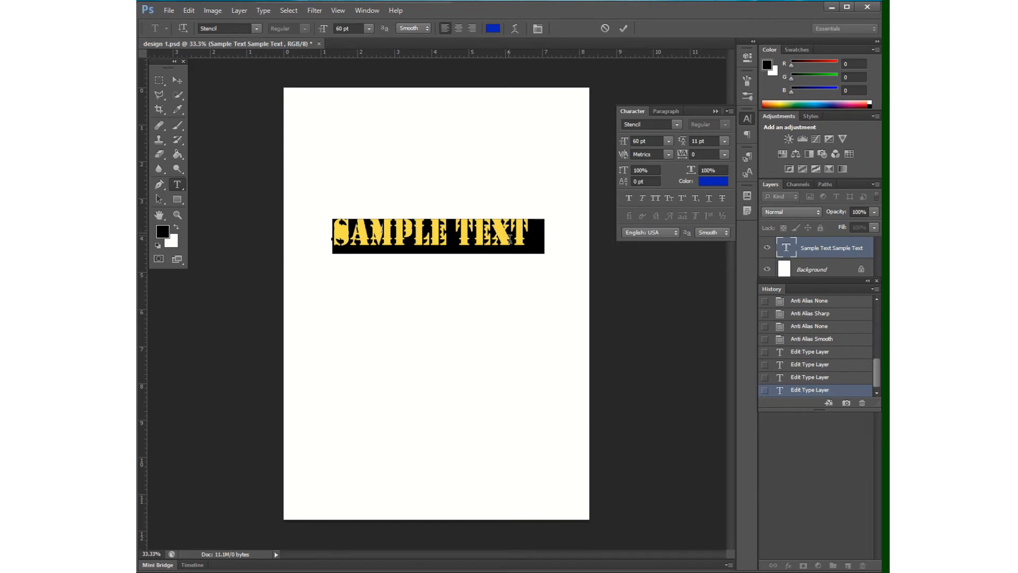
pyautogui.click(725, 140)
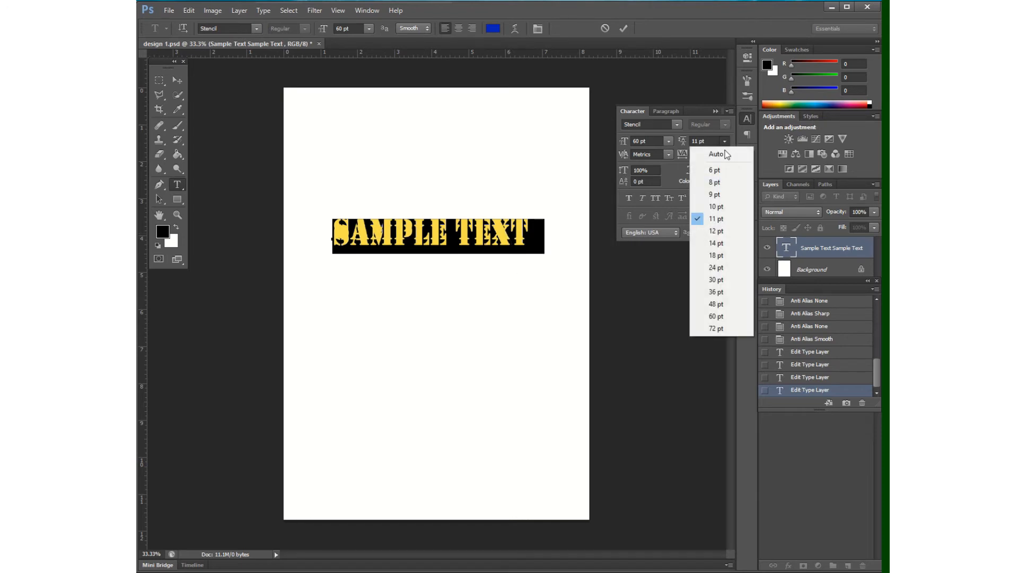
pyautogui.click(722, 244)
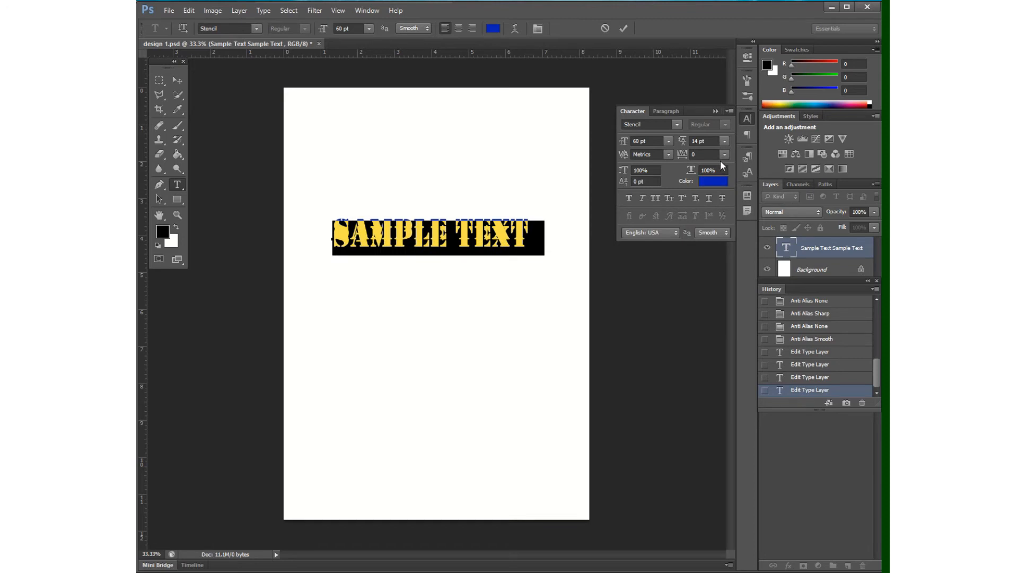
pyautogui.click(724, 141)
pyautogui.click(705, 282)
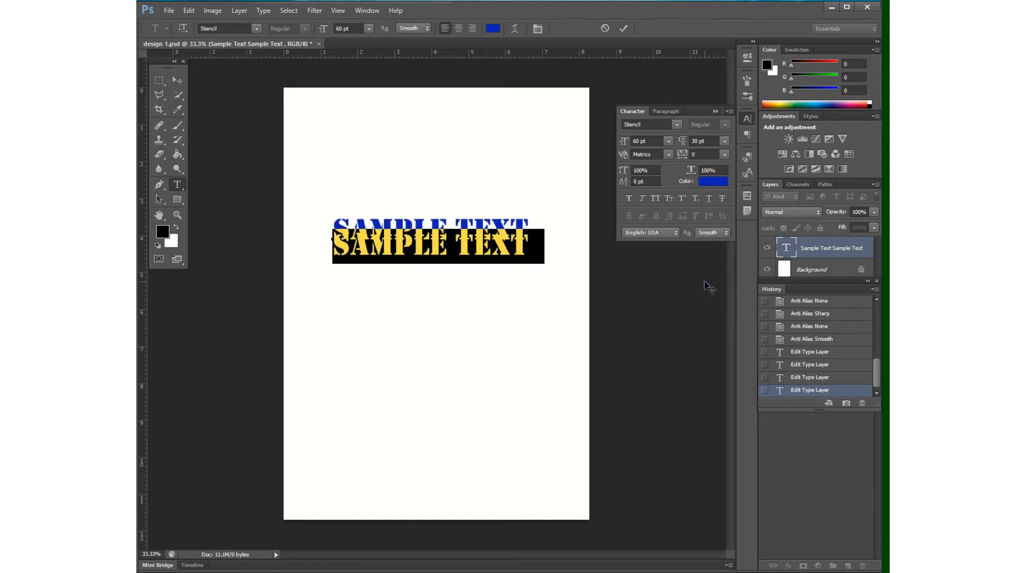
pyautogui.click(724, 141)
pyautogui.click(713, 293)
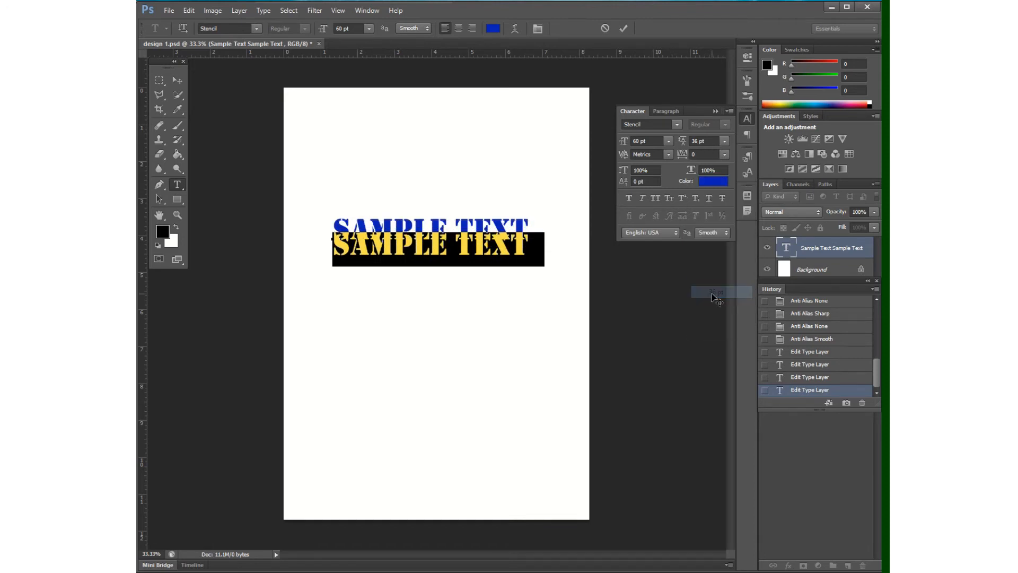
# - Fine-tune the second line's leading in small increments, settle on 41 pt and commit the edit
pyautogui.doubleClick(696, 140)
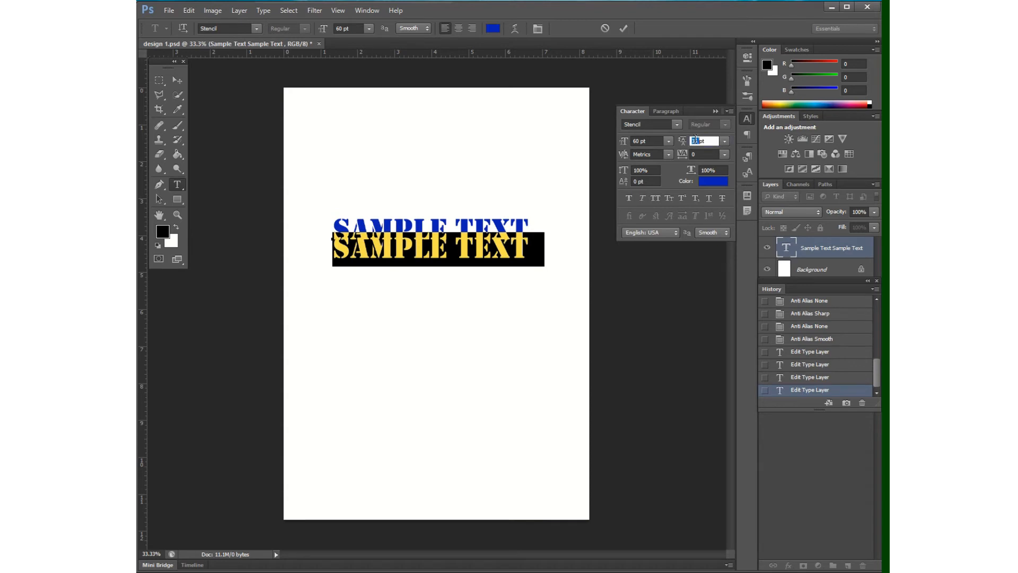
pyautogui.press('Up')
pyautogui.press('Up')
pyautogui.press('Up')
pyautogui.press('Up')
pyautogui.press('Up')
pyautogui.press('Up')
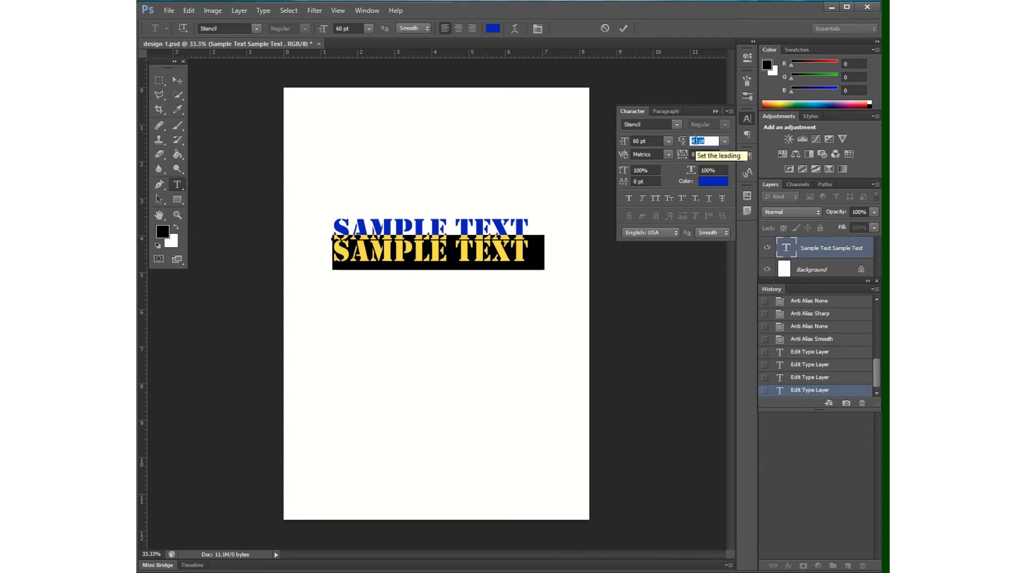
pyautogui.press('Up')
pyautogui.press('Up')
pyautogui.press('Up')
pyautogui.press('Up')
pyautogui.press('Up')
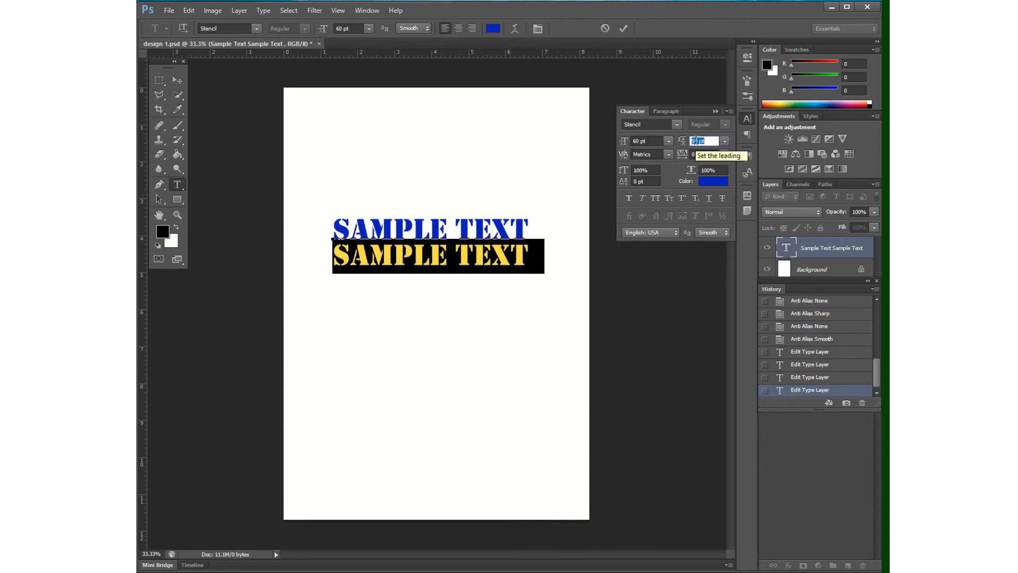
pyautogui.press('Down')
pyautogui.press('Down')
pyautogui.press('Down')
pyautogui.press('Down')
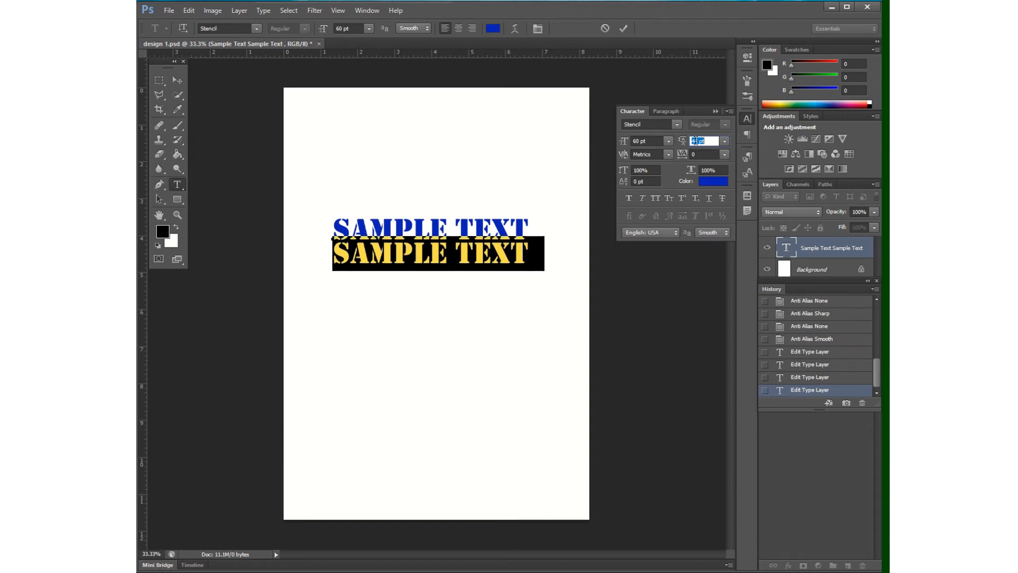
pyautogui.press('Down')
pyautogui.press('Down')
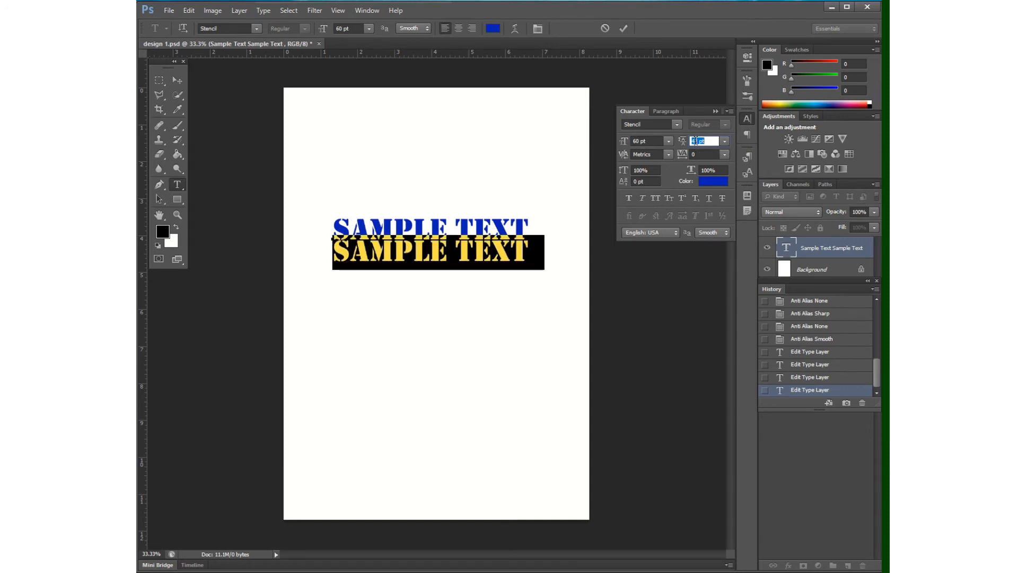
pyautogui.press('Down')
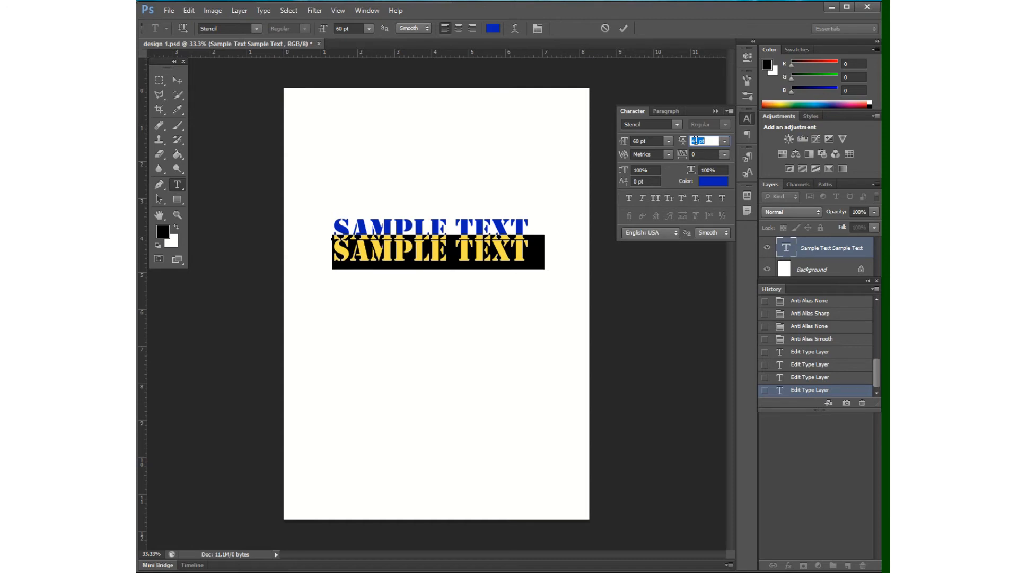
pyautogui.click(171, 77)
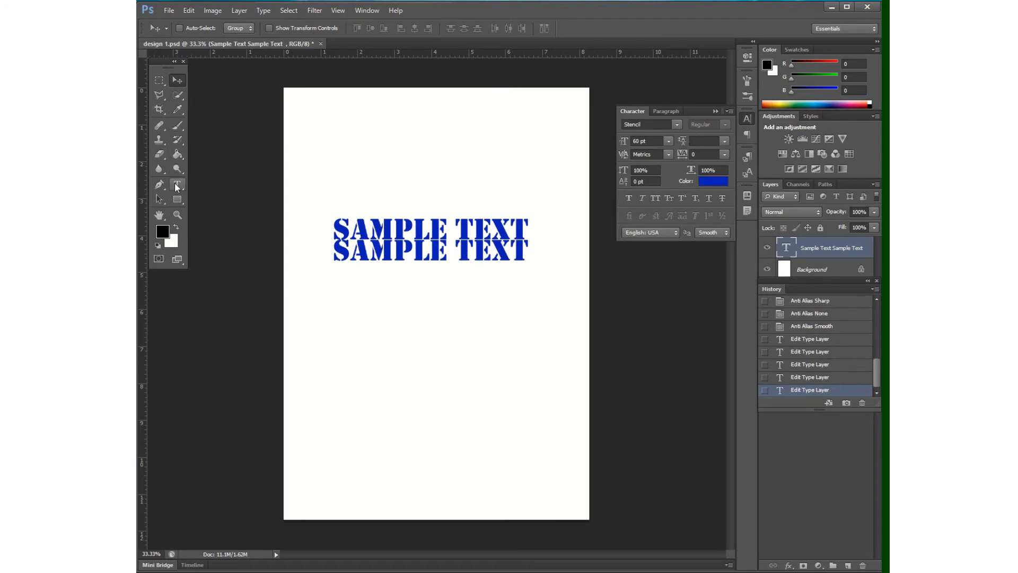
# - Delete the second SAMPLE TEXT line, set the leading to Auto and commit the edit
pyautogui.press('t')
pyautogui.click(413, 251)
pyautogui.moveTo(333, 249); pyautogui.dragTo(607, 259)
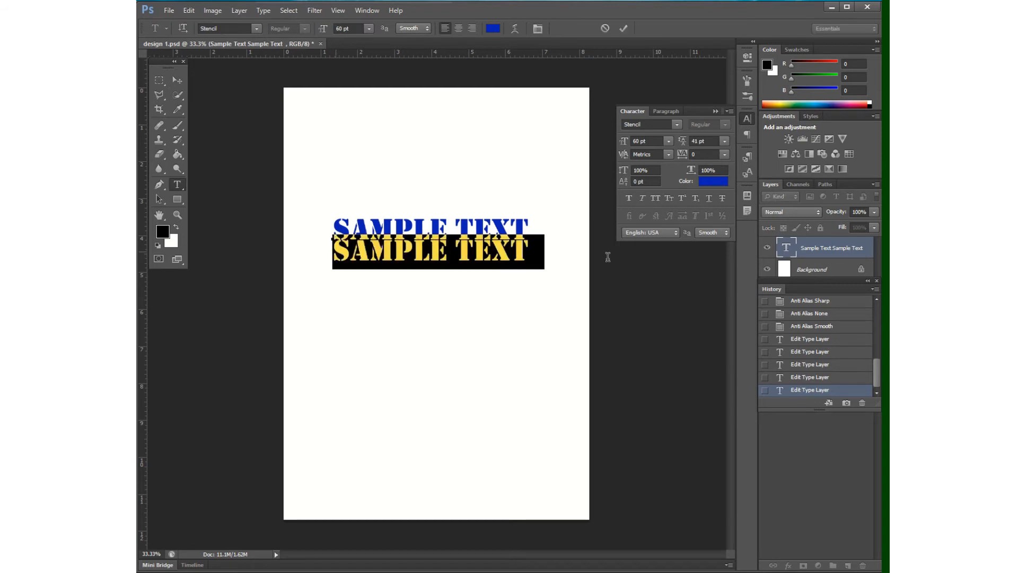
pyautogui.press('BackSpace')
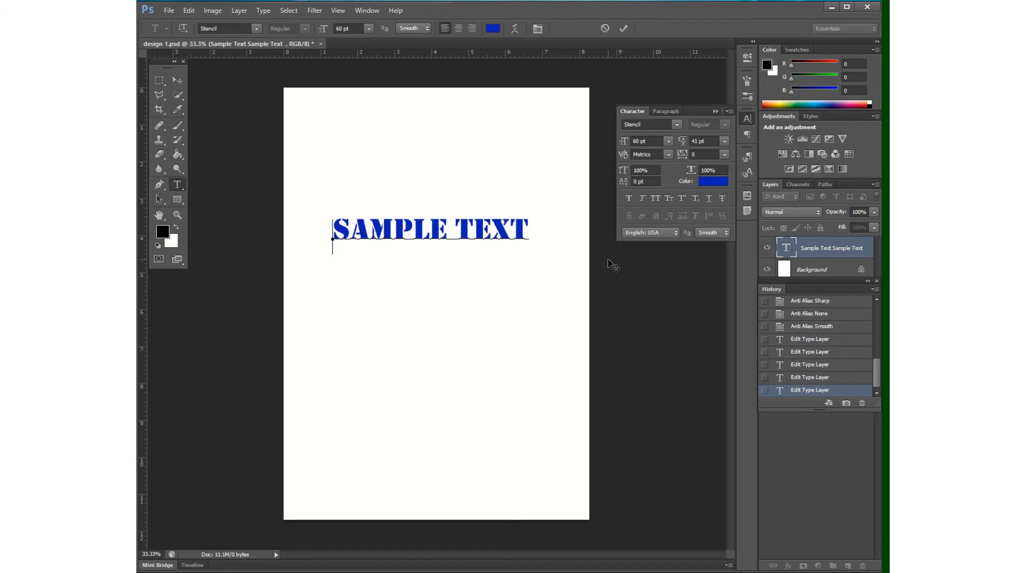
pyautogui.click(725, 141)
pyautogui.click(722, 151)
pyautogui.click(183, 85)
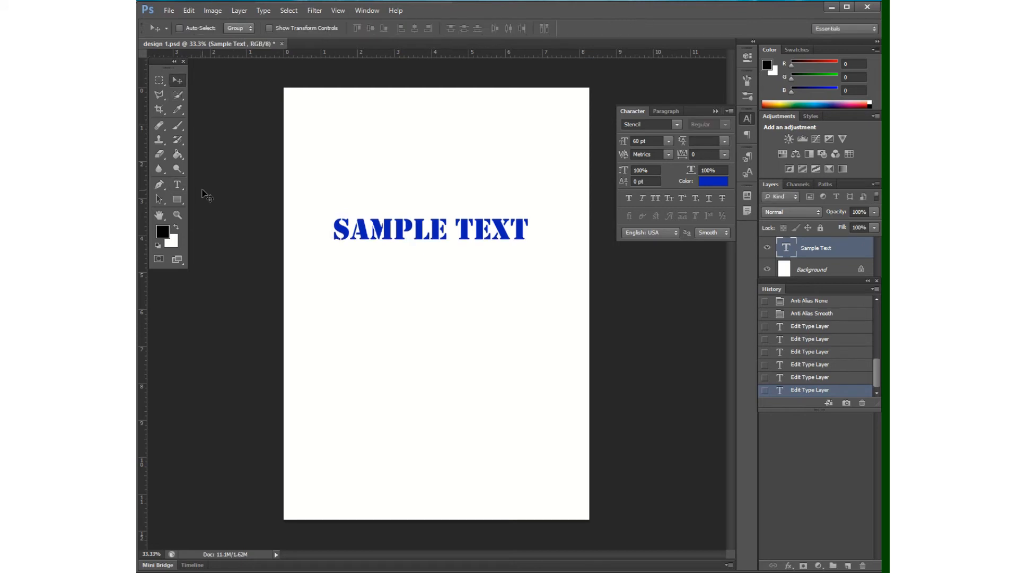
# - Create a new text layer reading "VA" in the empty area below the SAMPLE TEXT line
pyautogui.click(178, 184)
pyautogui.click(425, 326)
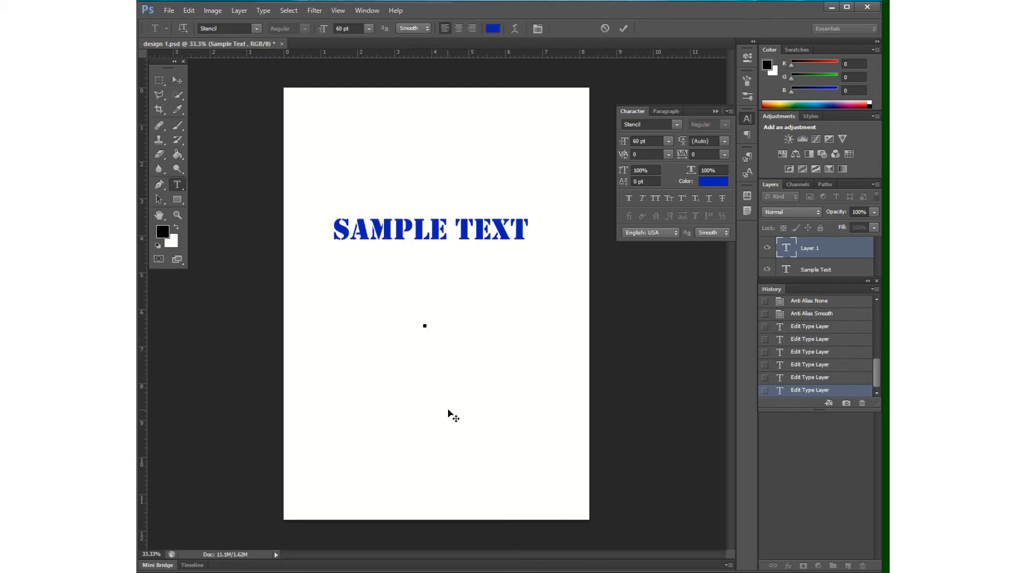
pyautogui.write('VA')
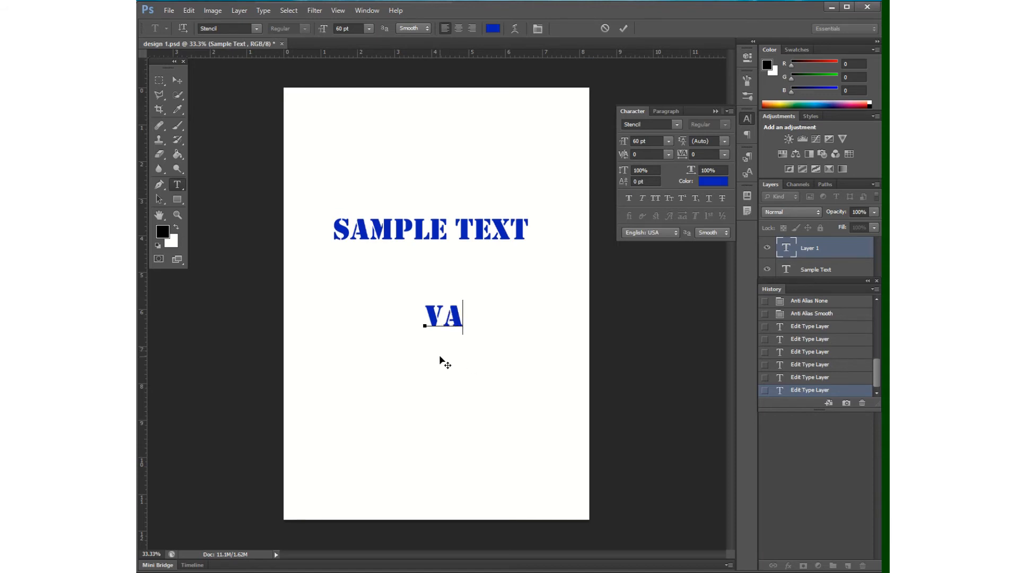
pyautogui.scroll(4, 462, 330)
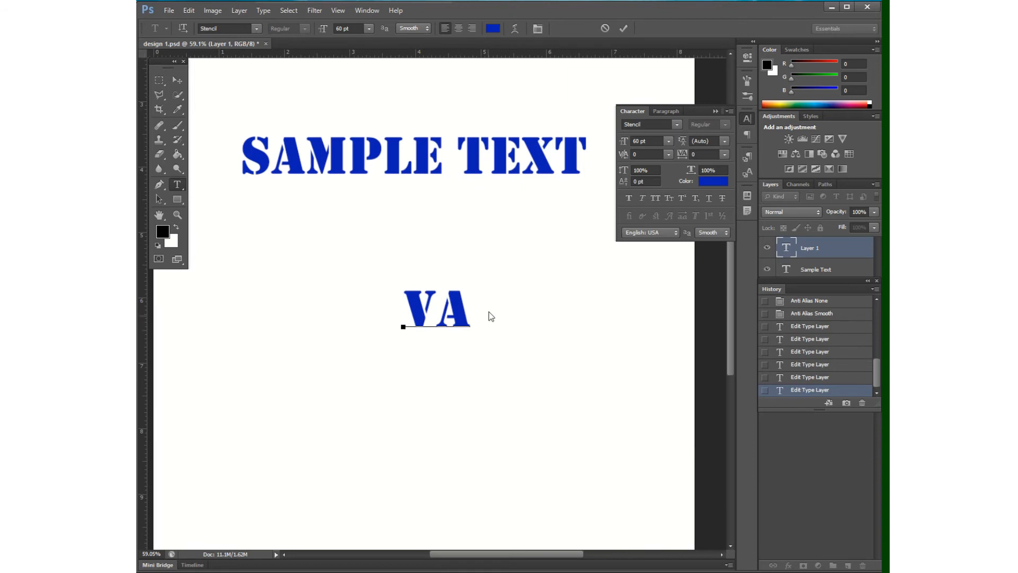
# - Place the text cursor between V and A and tighten their kerning through -30 and -100 to -240
pyautogui.click(435, 313)
pyautogui.click(640, 154)
pyautogui.write('-30')
pyautogui.press('Return')
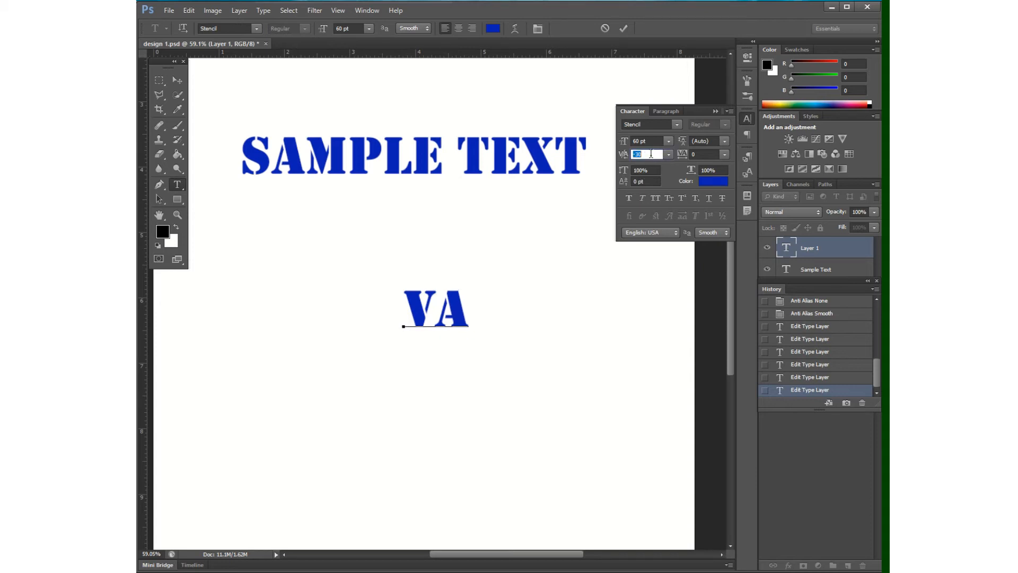
pyautogui.write('-100')
pyautogui.press('Return')
pyautogui.press('Down')
pyautogui.press('Down')
pyautogui.press('Down')
pyautogui.press('Down')
pyautogui.press('Down')
pyautogui.press('Down')
pyautogui.press('Down')
pyautogui.press('Down')
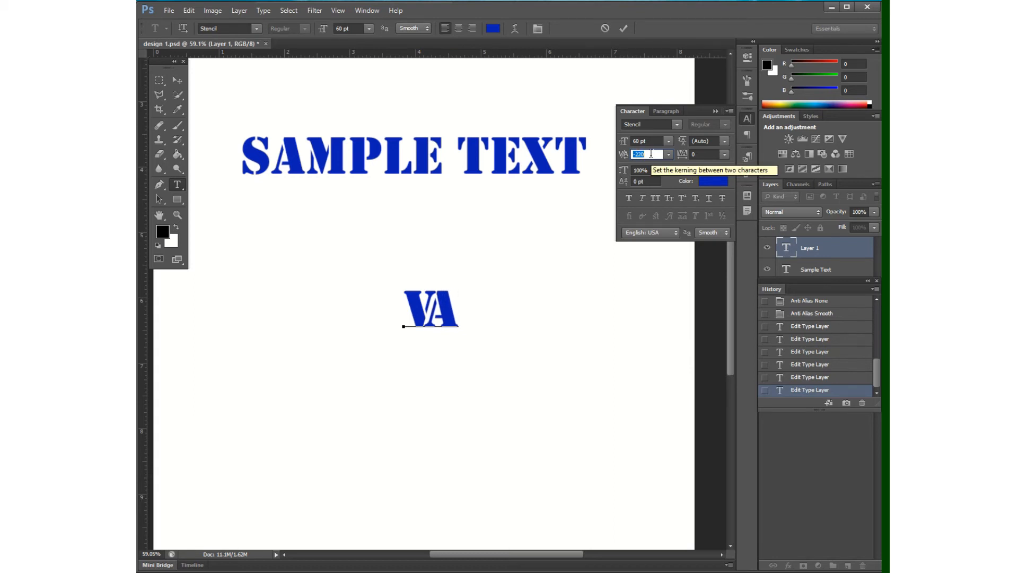
pyautogui.press('Down')
pyautogui.press('Down')
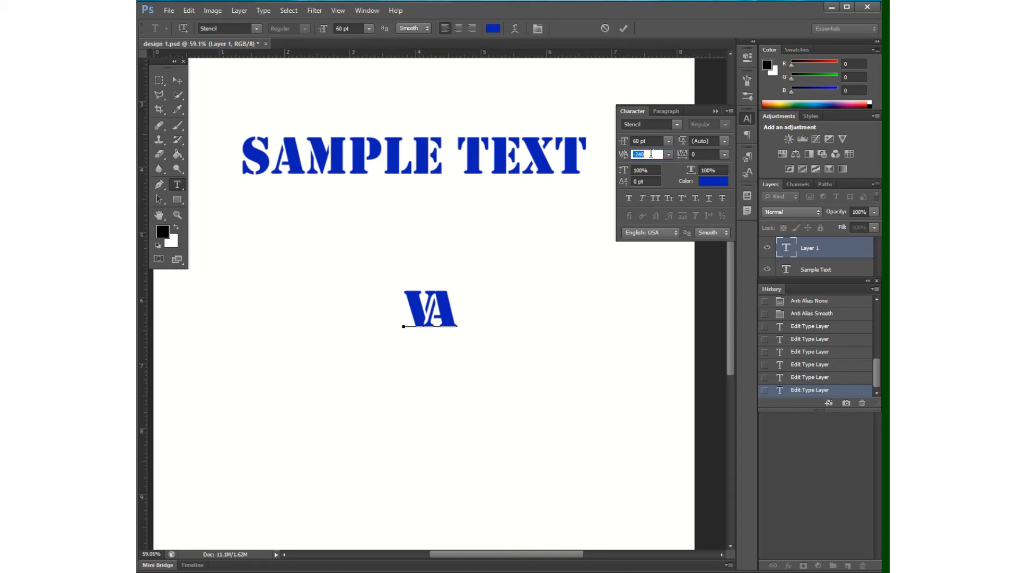
# - Keep decreasing the kerning between V and A to about -540, so that the letters overlap
pyautogui.press('Down')
pyautogui.press('Down')
pyautogui.press('Down')
pyautogui.press('Down')
pyautogui.press('Down')
pyautogui.press('Down')
pyautogui.press('Down')
pyautogui.press('Down')
pyautogui.press('Down')
pyautogui.press('Down')
pyautogui.press('Down')
pyautogui.press('Down')
pyautogui.press('Down')
pyautogui.press('Down')
pyautogui.press('Down')
pyautogui.press('Down')
pyautogui.press('Down')
pyautogui.press('Down')
pyautogui.press('Down')
pyautogui.press('Down')
pyautogui.press('Down')
pyautogui.press('Down')
pyautogui.press('Down')
pyautogui.press('Down')
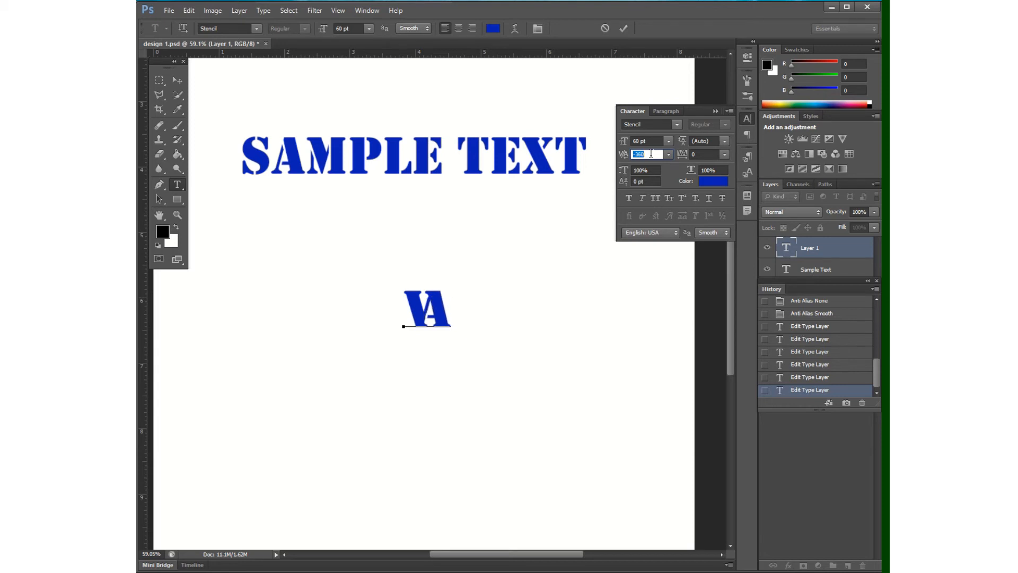
pyautogui.press('Down')
pyautogui.press('Down')
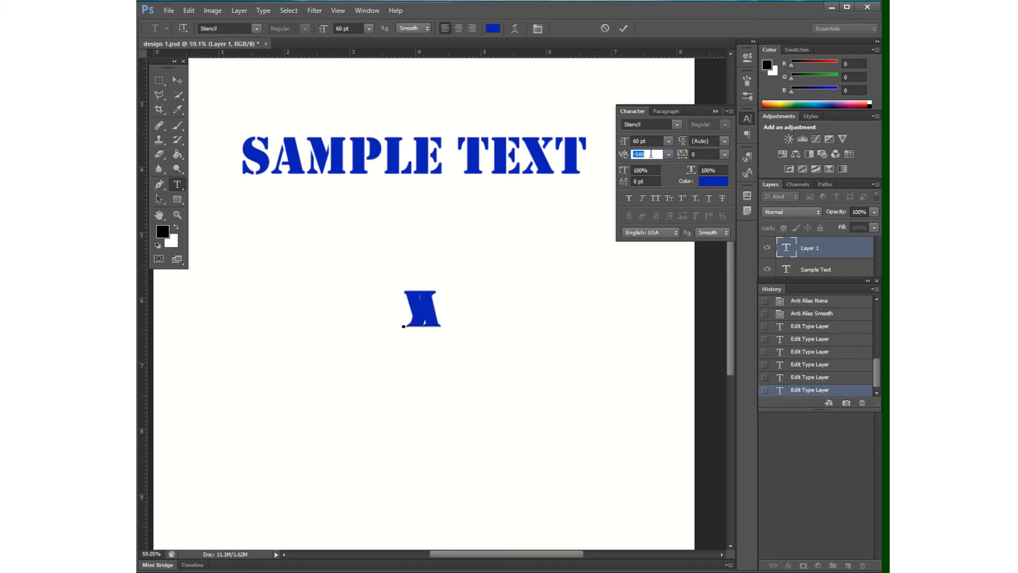
pyautogui.press('Down')
pyautogui.press('Down')
# - Loosen the kerning between V and A back to -240 and commit the text
pyautogui.press('Up')
pyautogui.press('Up')
pyautogui.press('Up')
pyautogui.press('Up')
pyautogui.press('Up')
pyautogui.press('Up')
pyautogui.press('Up')
pyautogui.press('Up')
pyautogui.press('Up')
pyautogui.press('Up')
pyautogui.press('Up')
pyautogui.press('Up')
pyautogui.press('Up')
pyautogui.press('Up')
pyautogui.press('Up')
pyautogui.press('Up')
pyautogui.press('Up')
pyautogui.press('Up')
pyautogui.press('Up')
pyautogui.press('Up')
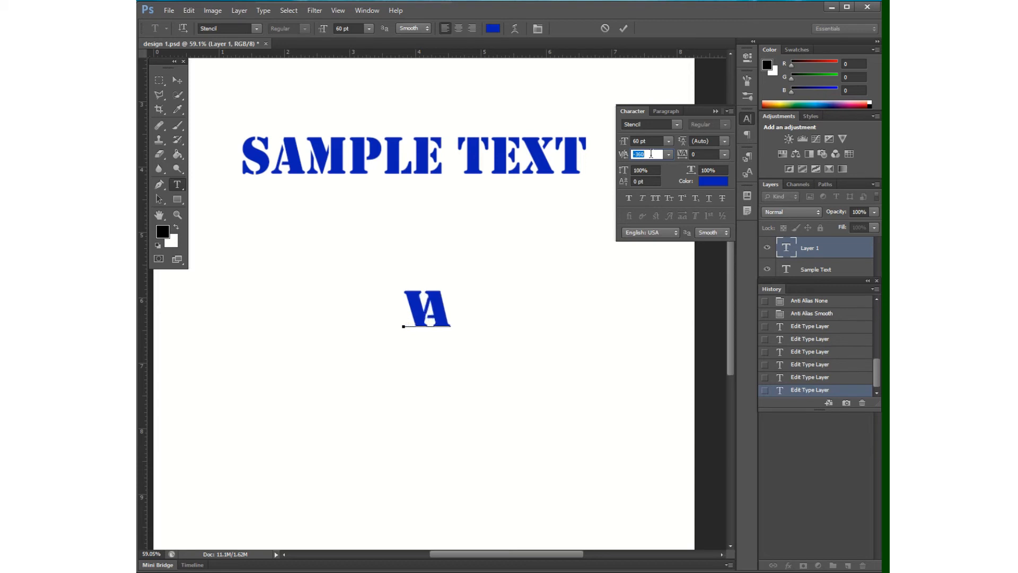
pyautogui.press('Up')
pyautogui.press('Up')
pyautogui.press('Up')
pyautogui.press('Up')
pyautogui.press('Up')
pyautogui.press('Up')
pyautogui.press('Up')
pyautogui.press('Up')
pyautogui.press('Up')
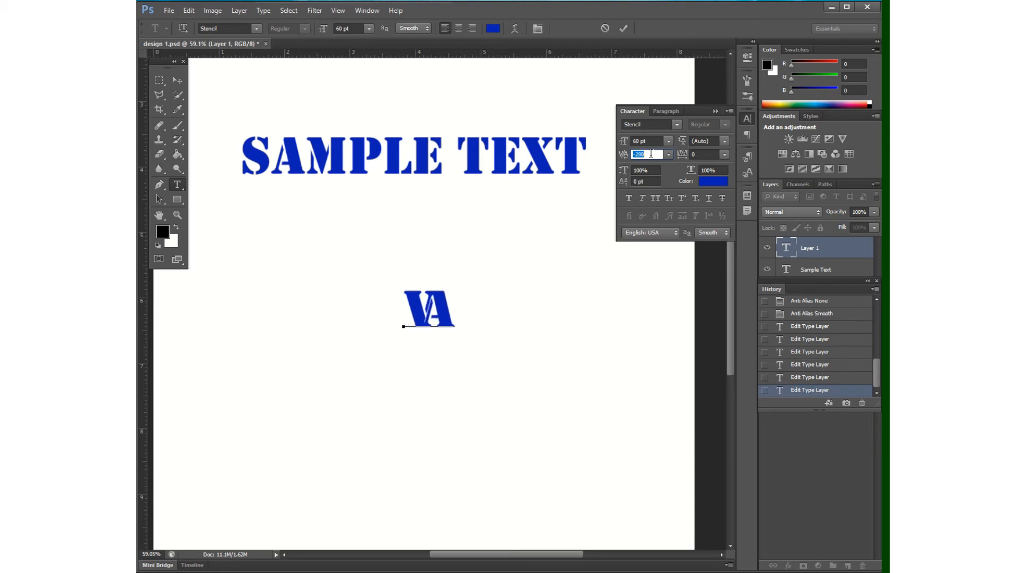
pyautogui.press('Up')
pyautogui.press('Up')
pyautogui.press('Up')
pyautogui.press('Up')
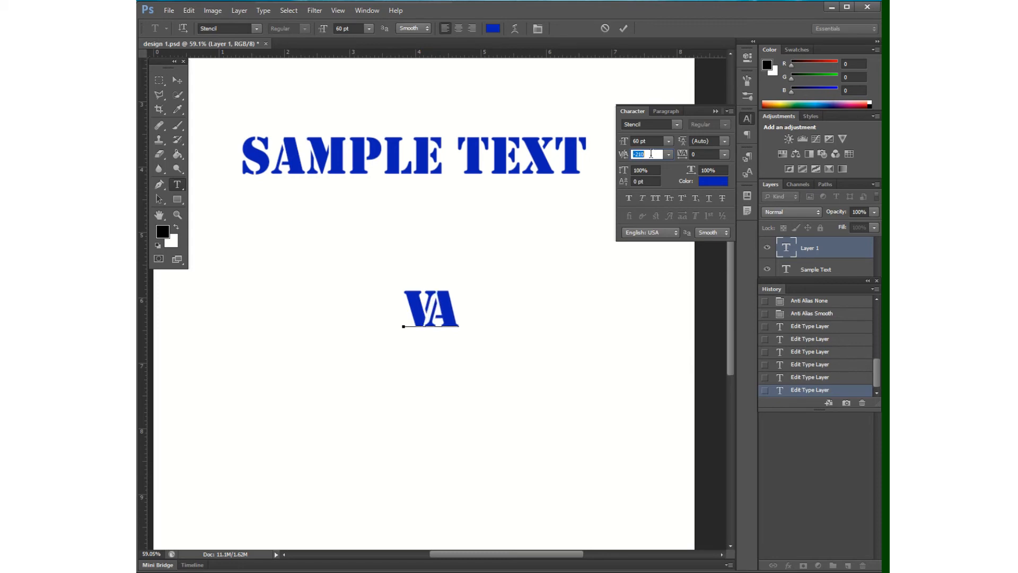
pyautogui.press('Down')
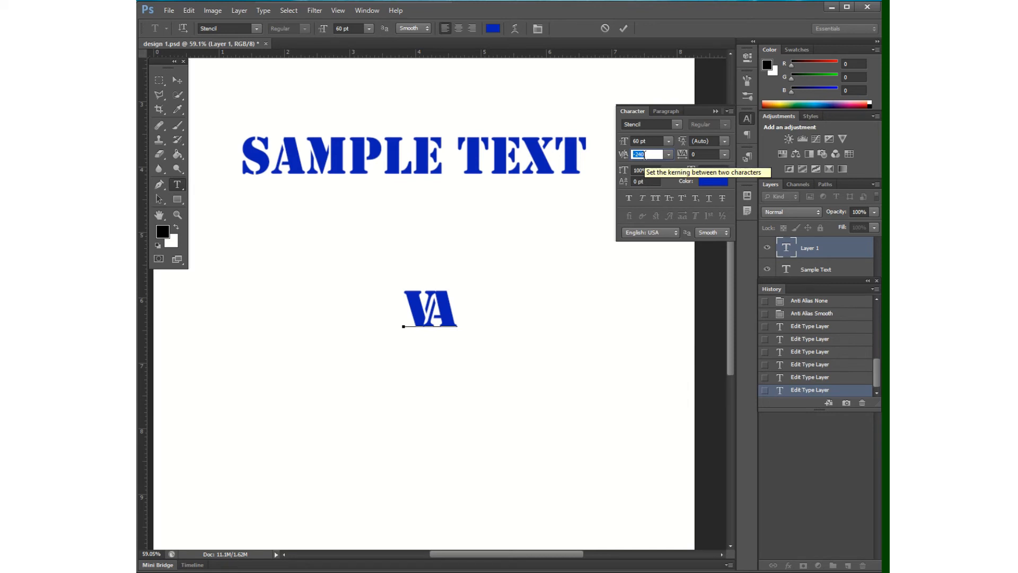
pyautogui.click(179, 80)
# - Make the Sample Text layer active, place the text cursor in its line and leave the edit without changes
pyautogui.click(703, 154)
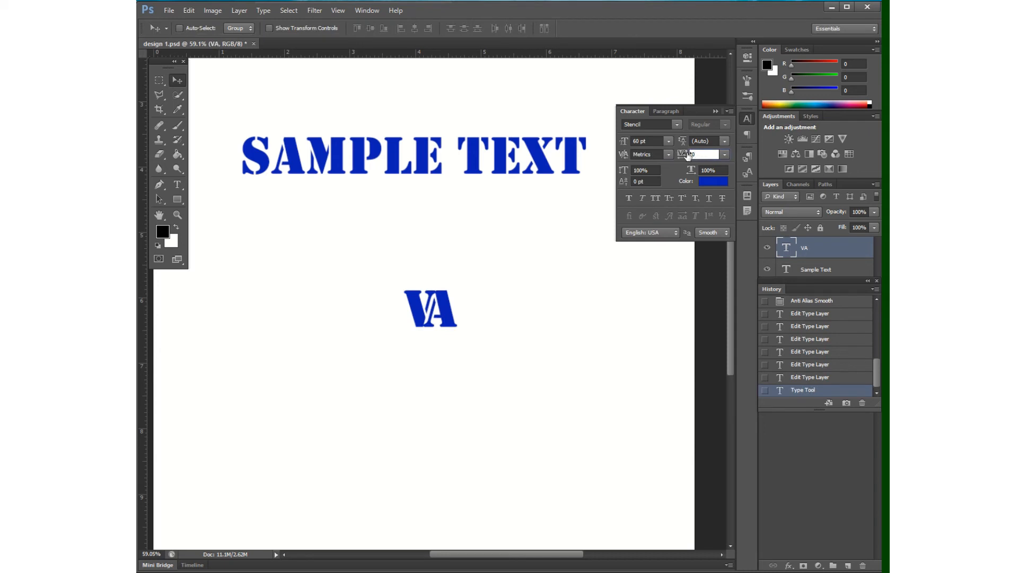
pyautogui.click(356, 143)
pyautogui.rightClick(363, 158)
pyautogui.click(393, 162)
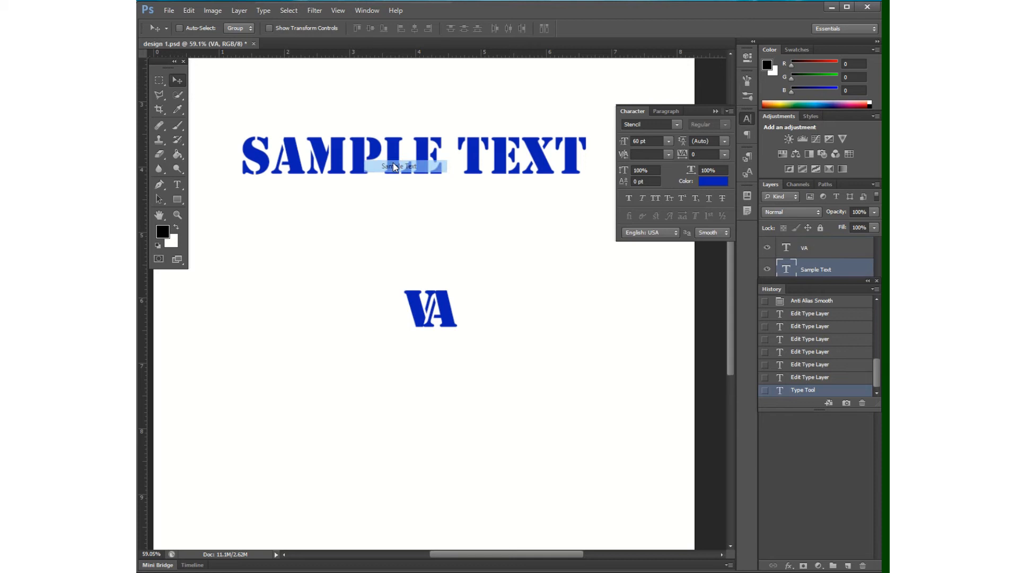
pyautogui.press('t')
pyautogui.click(254, 153)
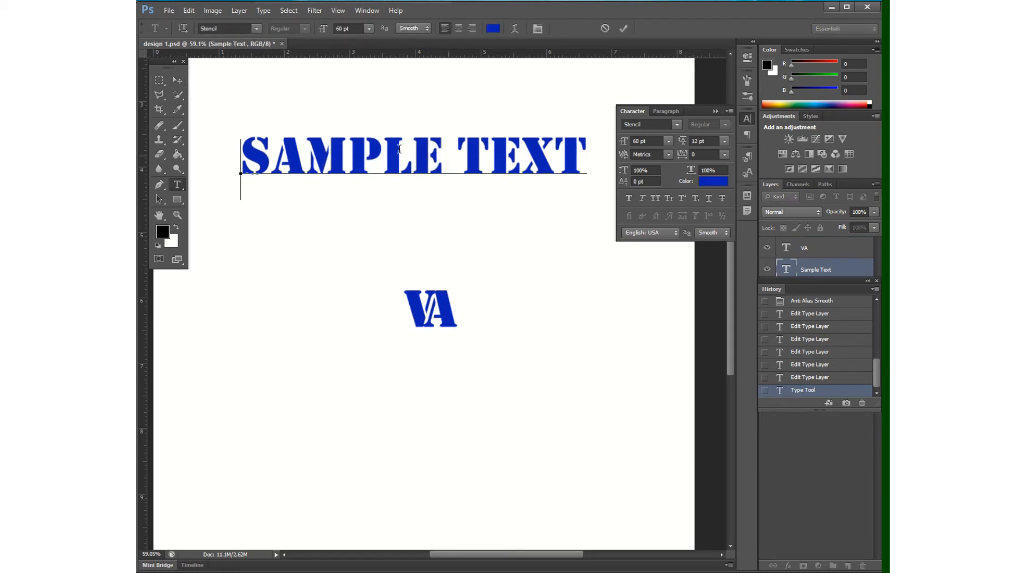
pyautogui.press('Escape')
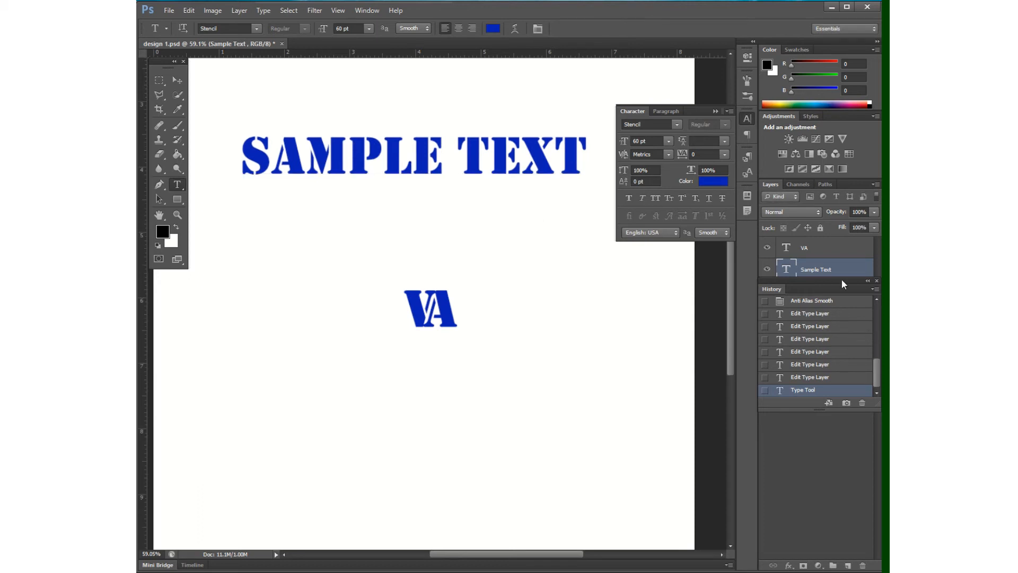
# - Open the SAMPLE TEXT line for editing and select the word TEXT
pyautogui.click(377, 156)
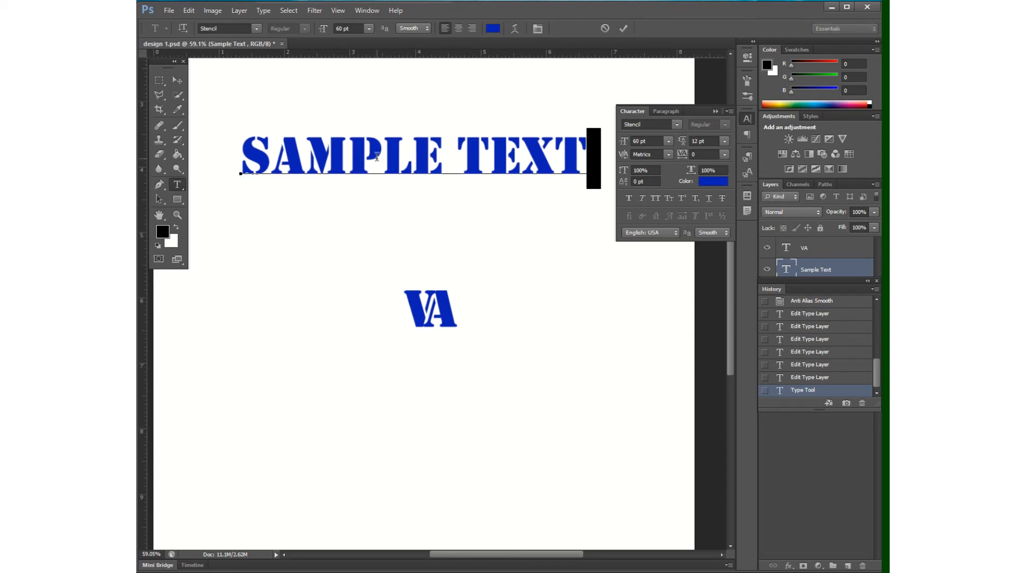
pyautogui.press('Home')
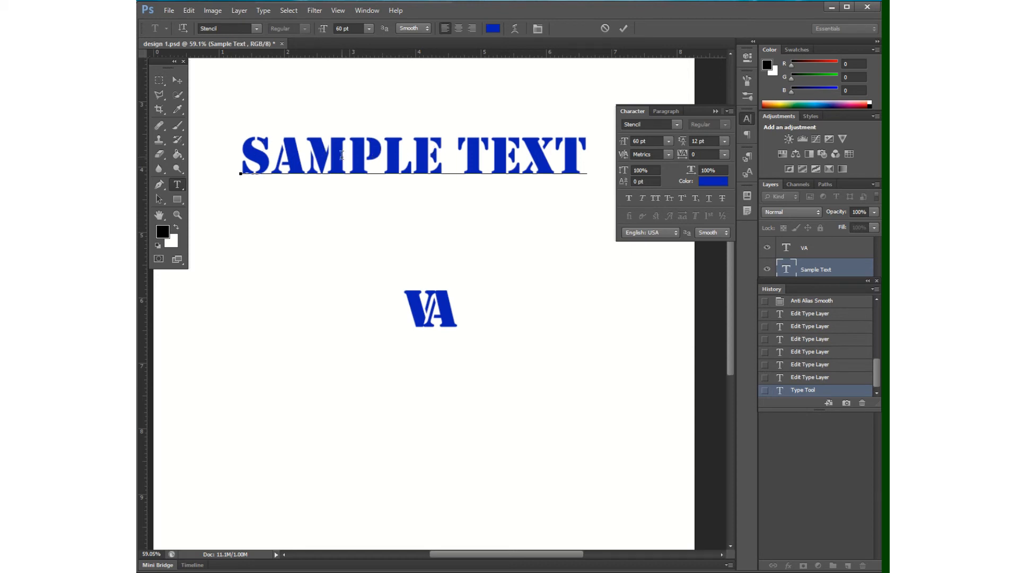
pyautogui.click(588, 195)
pyautogui.moveTo(589, 195); pyautogui.dragTo(459, 166)
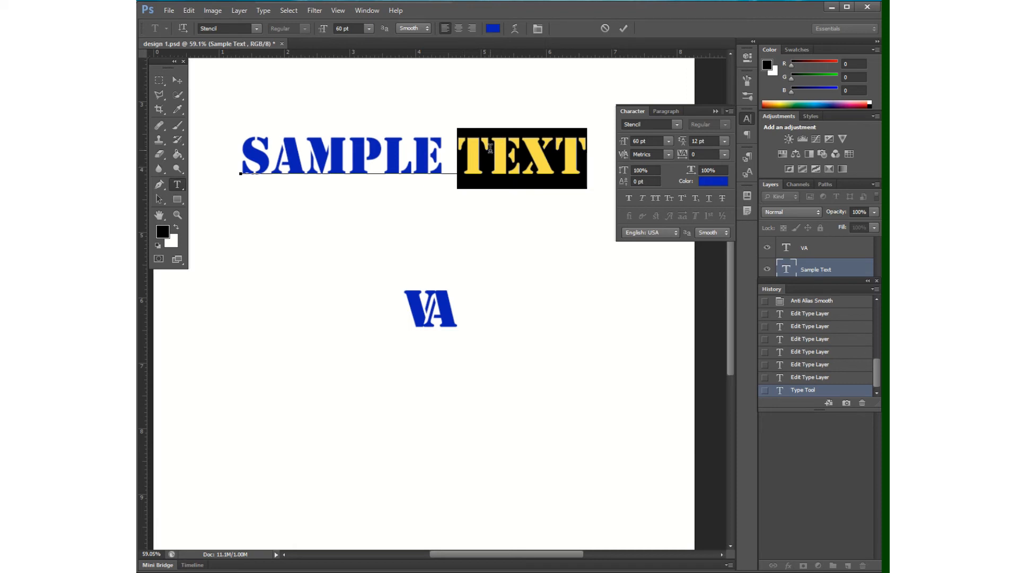
# - Tighten the tracking of the selected word TEXT to about -100
pyautogui.click(698, 154)
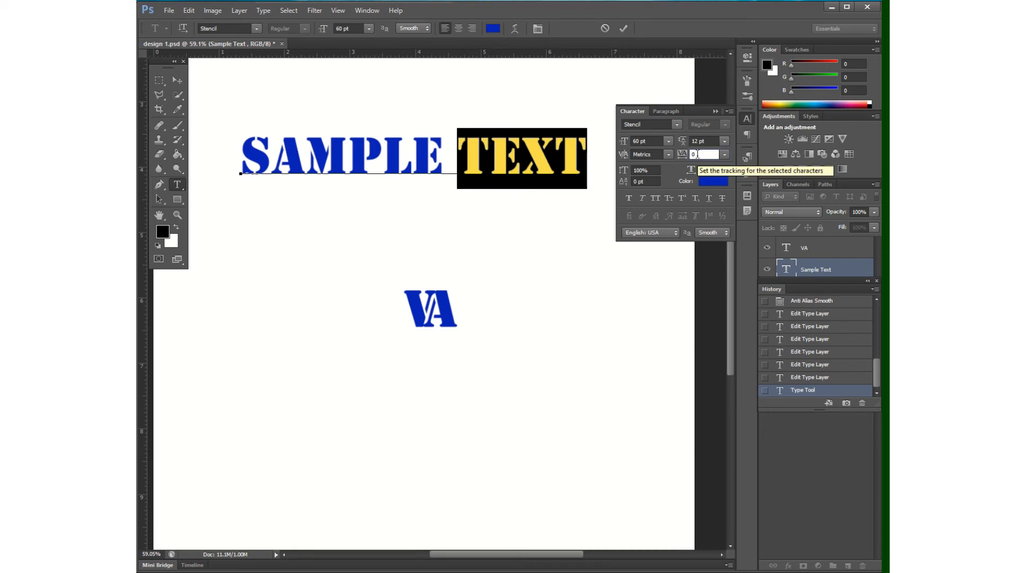
pyautogui.press('Down')
pyautogui.press('Down')
pyautogui.press('Down')
pyautogui.press('Down')
pyautogui.press('Down')
pyautogui.press('Down')
pyautogui.press('Down')
pyautogui.press('Down')
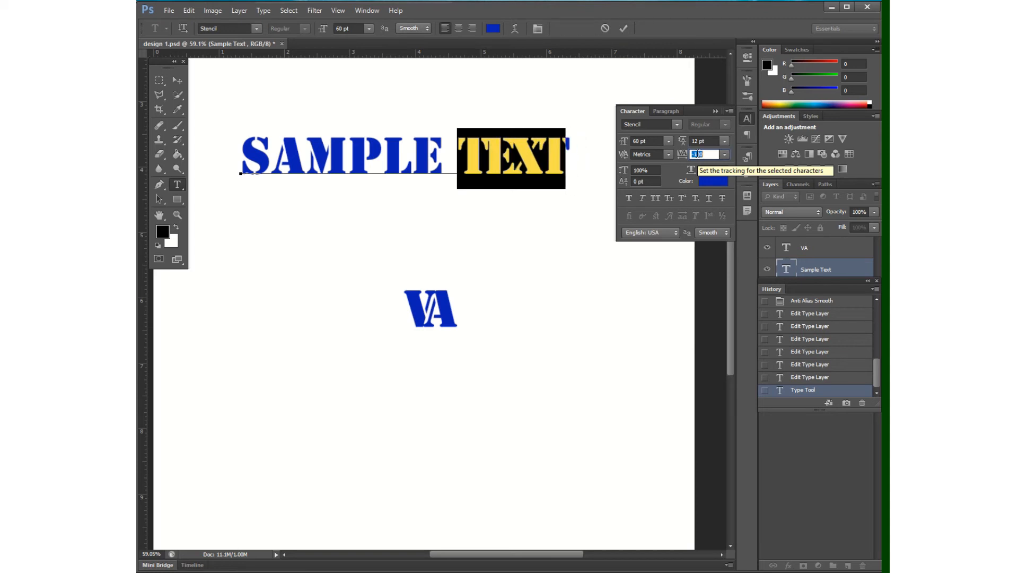
# - Widen the tracking of TEXT step by step to about 280
pyautogui.press('Up')
pyautogui.press('Up')
pyautogui.press('Up')
pyautogui.press('Up')
pyautogui.press('Up')
pyautogui.press('Up')
pyautogui.press('Up')
pyautogui.press('Up')
pyautogui.press('Up')
pyautogui.press('Up')
pyautogui.press('Up')
pyautogui.press('Up')
pyautogui.press('Up')
pyautogui.press('Up')
pyautogui.press('Up')
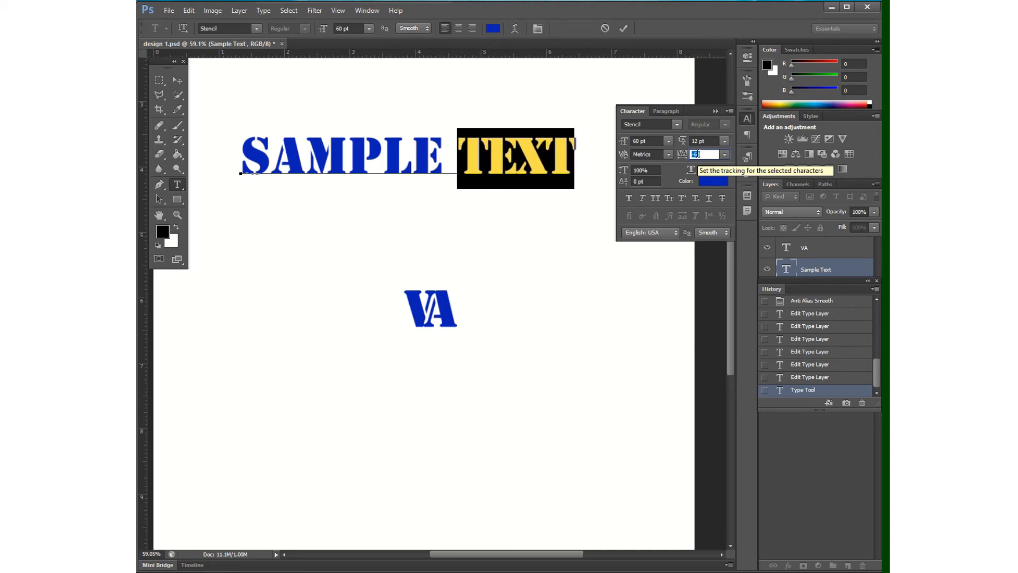
pyautogui.press('Up')
pyautogui.press('Up')
pyautogui.press('Up')
pyautogui.press('Up')
pyautogui.press('Up')
pyautogui.press('Up')
pyautogui.press('Up')
pyautogui.press('Up')
pyautogui.press('Up')
pyautogui.press('Up')
pyautogui.press('Up')
pyautogui.press('Up')
pyautogui.press('Up')
pyautogui.press('Up')
pyautogui.press('Up')
pyautogui.press('Up')
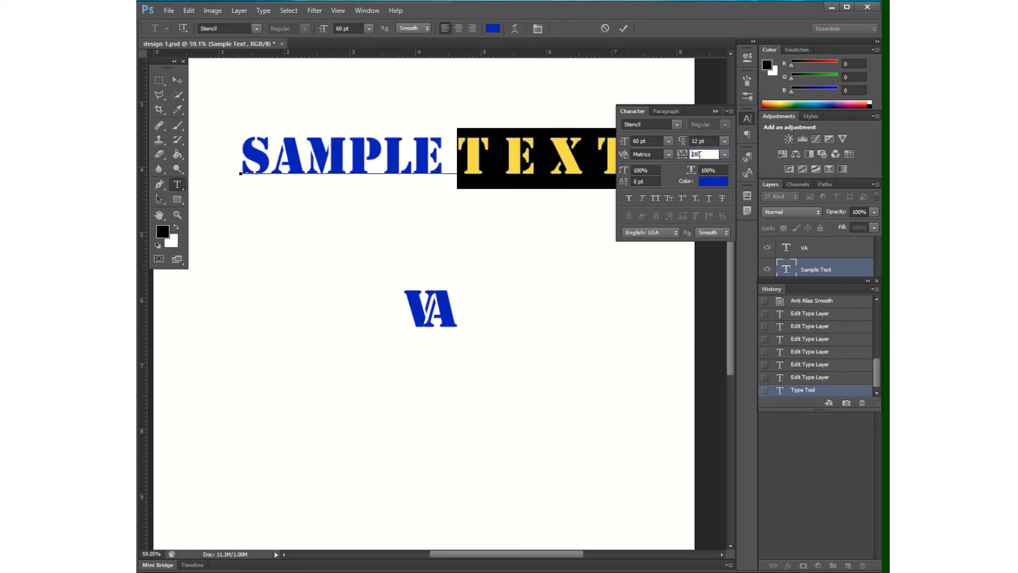
# - Push the tracking of TEXT wider still and bring it back down to 40
pyautogui.press('Down')
pyautogui.press('Down')
pyautogui.press('Down')
pyautogui.press('Down')
pyautogui.press('Down')
pyautogui.press('Down')
pyautogui.press('Down')
pyautogui.press('Down')
pyautogui.press('Down')
pyautogui.press('Down')
pyautogui.press('Down')
pyautogui.press('Down')
pyautogui.press('Down')
pyautogui.press('Down')
pyautogui.press('Down')
pyautogui.press('Down')
pyautogui.press('Down')
pyautogui.press('Down')
pyautogui.press('Down')
pyautogui.press('Down')
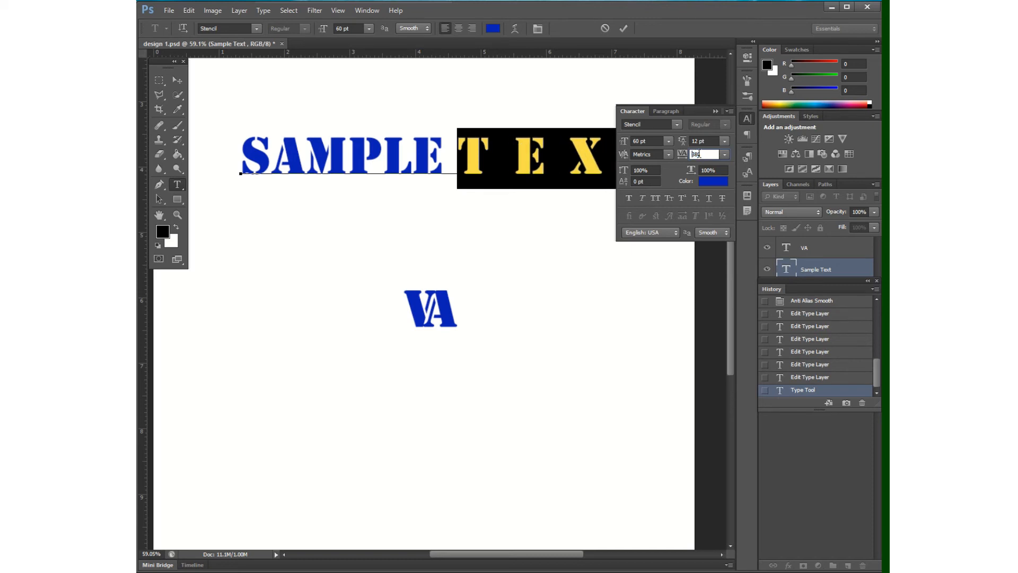
pyautogui.press('Down')
pyautogui.press('Down')
pyautogui.press('Down')
pyautogui.press('Down')
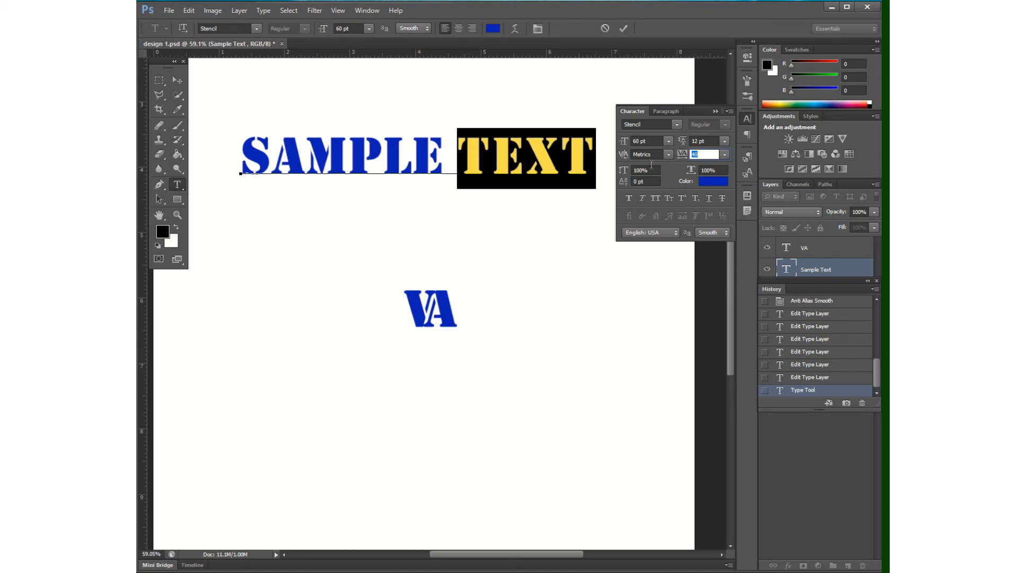
# - Try tracking from -200 up to 400 on the word TEXT and reset it to the preset 0
pyautogui.scroll(-18, 699, 152)
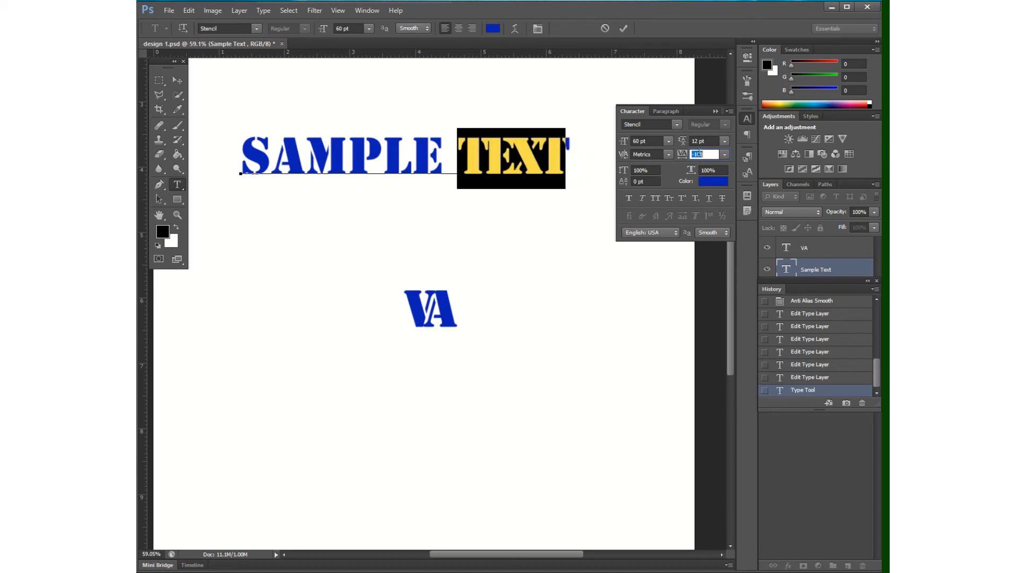
pyautogui.scroll(-4, 699, 153)
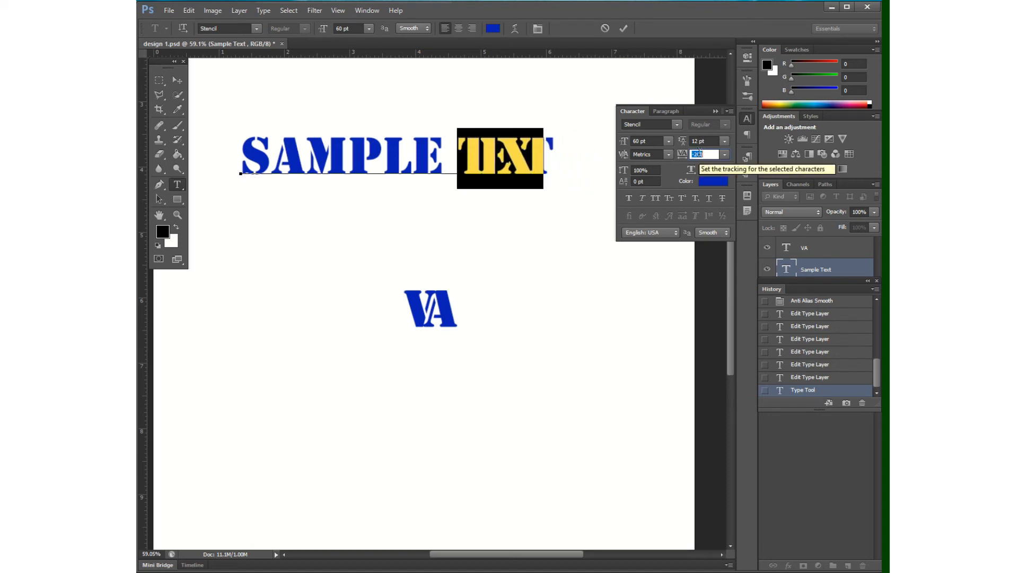
pyautogui.scroll(20, 698, 153)
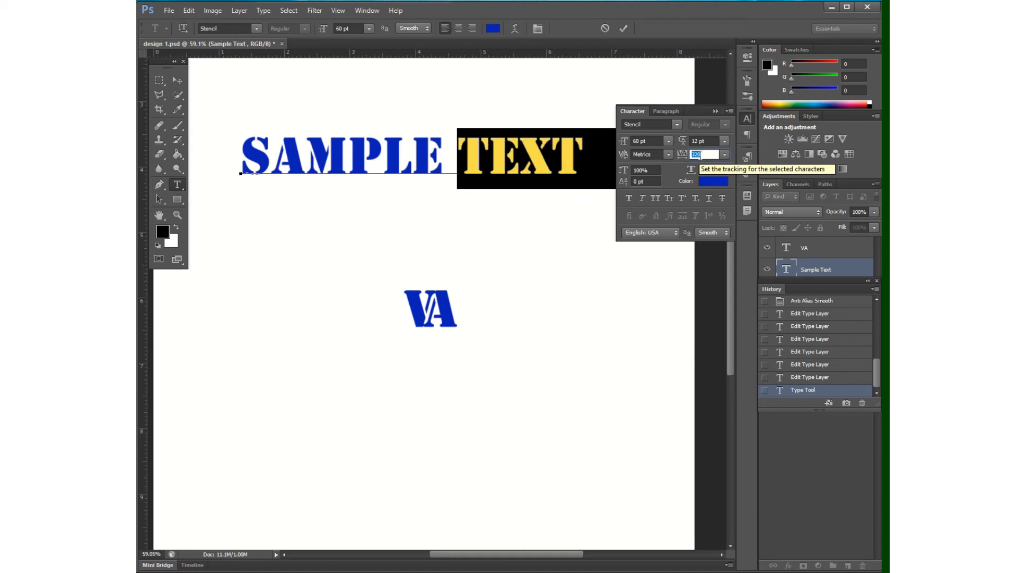
pyautogui.click(724, 155)
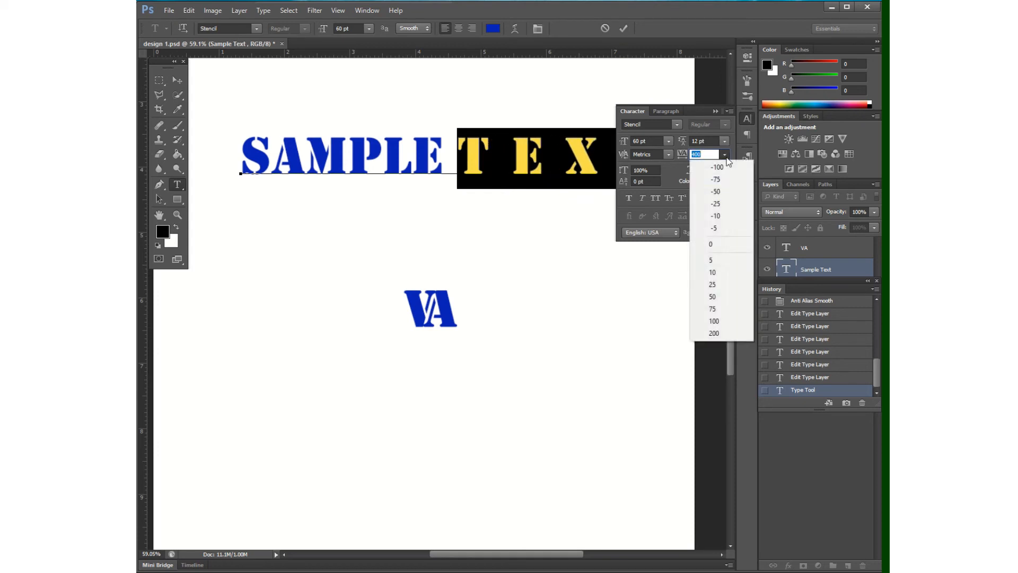
pyautogui.click(718, 243)
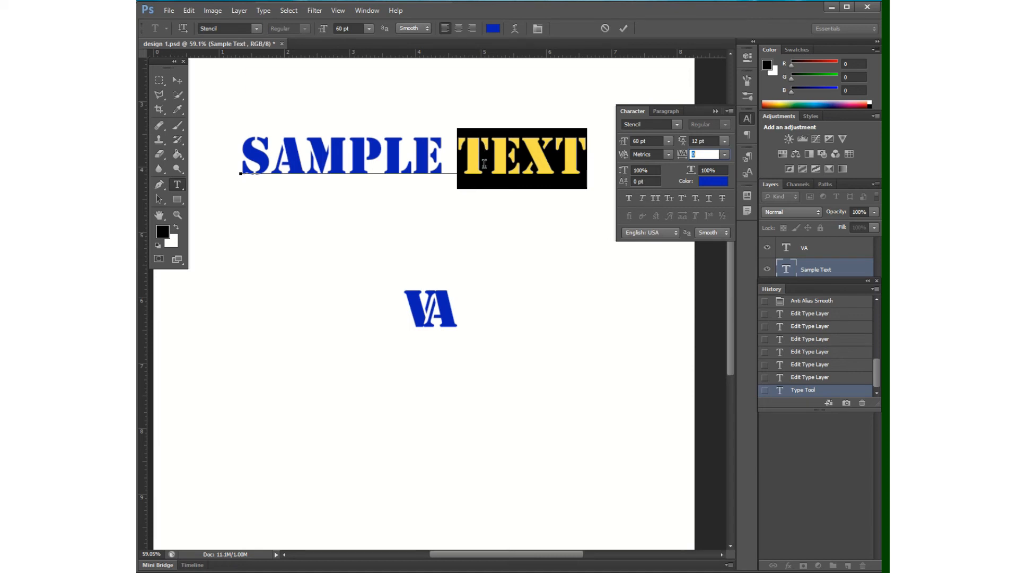
# - Lower the vertical scale of the word TEXT below 100% and raise it again to 104%
pyautogui.click(648, 170)
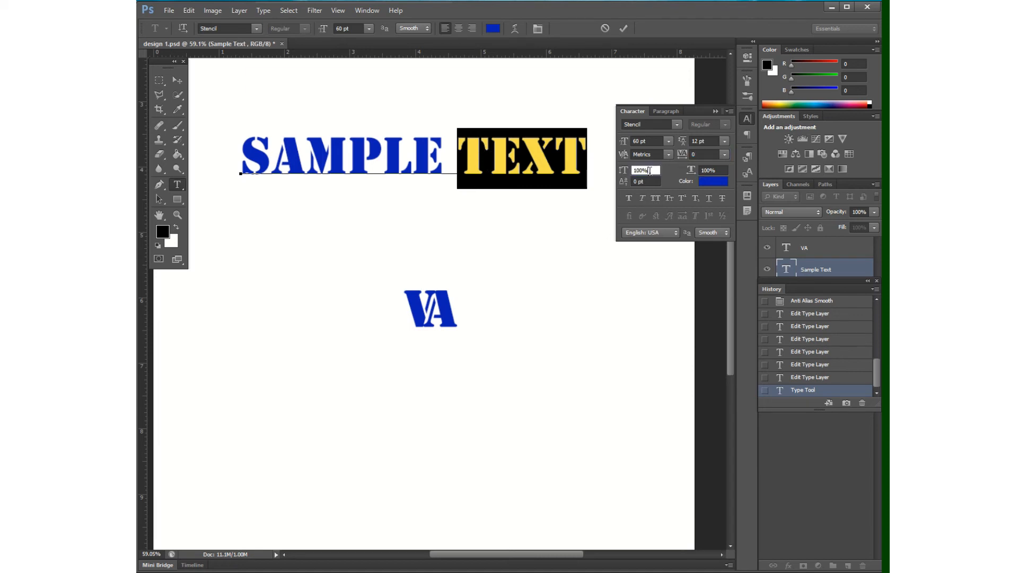
pyautogui.press('Down')
pyautogui.press('Down')
pyautogui.press('Down')
pyautogui.press('Down')
pyautogui.press('Down')
pyautogui.press('Down')
pyautogui.press('Down')
pyautogui.press('Down')
pyautogui.press('Down')
pyautogui.press('Up')
pyautogui.press('Up')
pyautogui.press('Up')
pyautogui.press('Up')
pyautogui.press('Up')
pyautogui.press('Up')
pyautogui.press('Up')
pyautogui.press('Up')
pyautogui.press('Up')
pyautogui.press('Up')
pyautogui.press('Up')
pyautogui.press('Up')
pyautogui.press('Up')
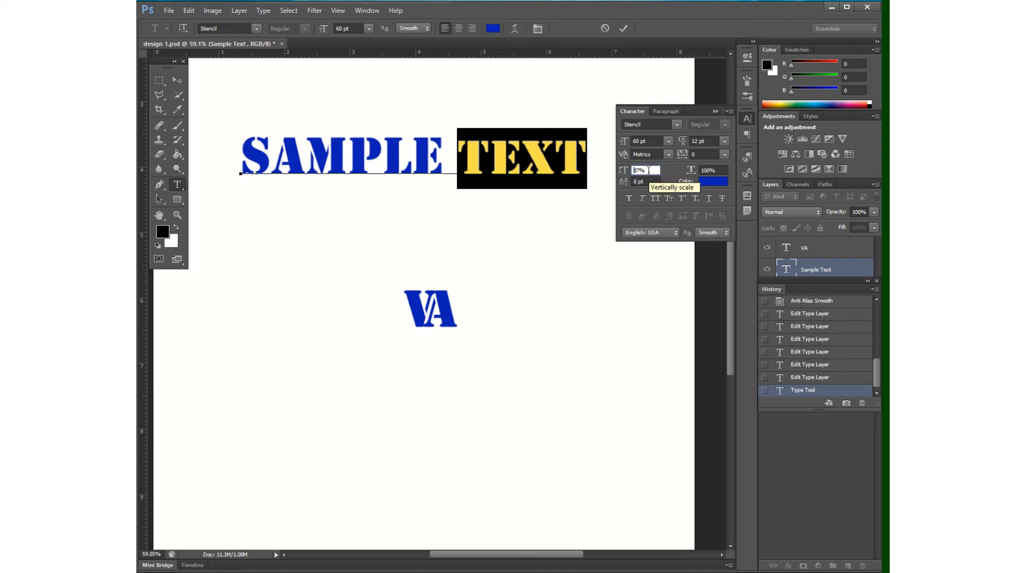
pyautogui.press('Up')
pyautogui.press('Up')
pyautogui.press('Up')
pyautogui.press('Up')
pyautogui.press('Up')
pyautogui.press('Up')
pyautogui.press('Up')
pyautogui.press('Up')
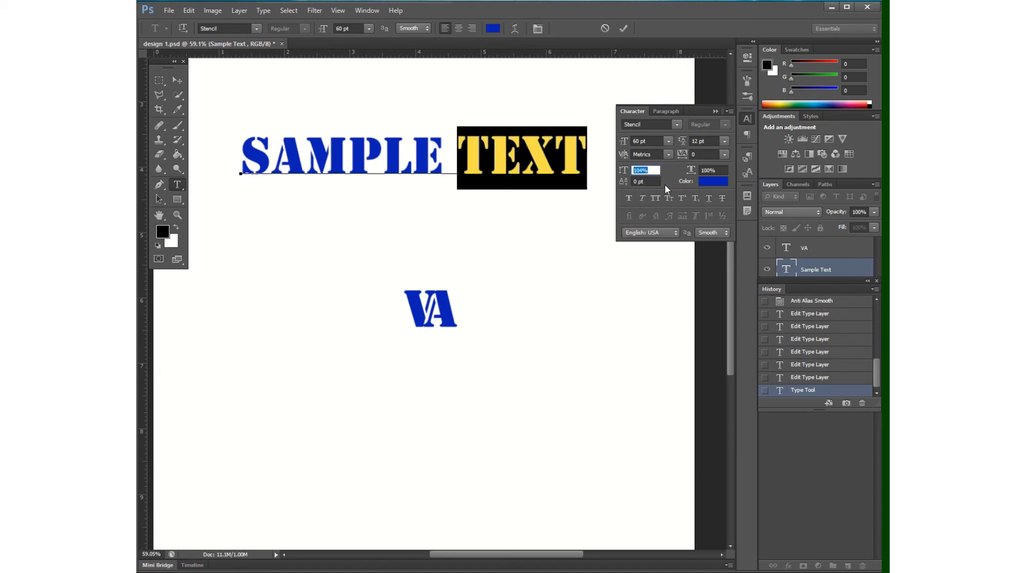
# - Stretch the word TEXT taller by increasing its vertical scale to about 147%
pyautogui.press('Up')
pyautogui.press('Up')
pyautogui.press('Up')
pyautogui.press('Up')
pyautogui.press('Up')
pyautogui.press('Up')
pyautogui.press('Up')
pyautogui.press('Up')
pyautogui.press('Up')
pyautogui.press('Up')
pyautogui.press('Up')
pyautogui.press('Up')
pyautogui.press('Up')
pyautogui.press('Up')
pyautogui.press('Up')
pyautogui.press('Up')
pyautogui.press('Up')
pyautogui.press('Up')
pyautogui.press('Up')
pyautogui.press('Up')
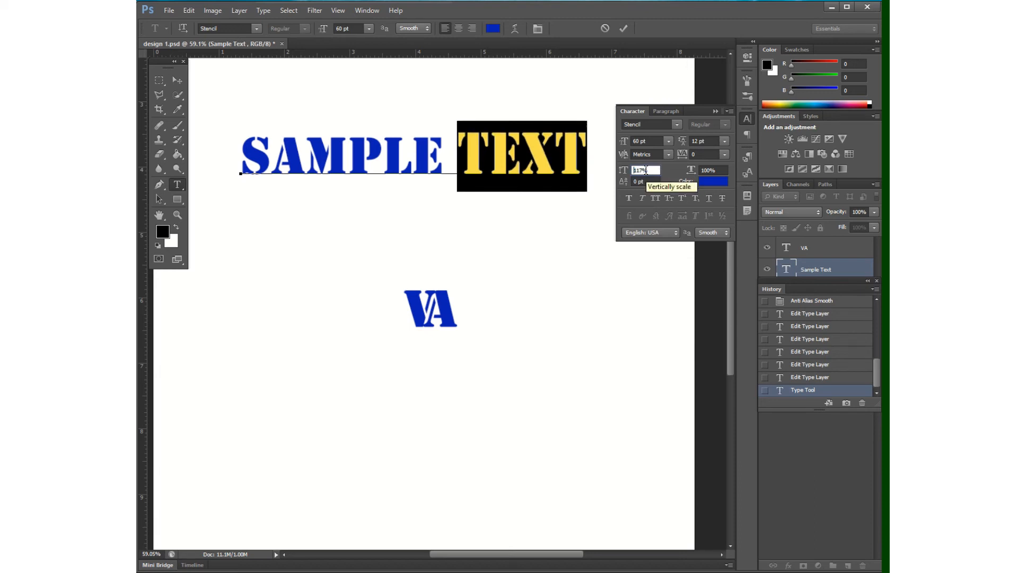
pyautogui.press('Up')
pyautogui.press('Up')
pyautogui.press('Up')
pyautogui.press('Up')
pyautogui.press('Up')
pyautogui.press('Up')
pyautogui.press('Up')
pyautogui.press('Up')
pyautogui.press('Up')
pyautogui.press('Up')
pyautogui.press('Up')
pyautogui.press('Up')
pyautogui.press('Up')
pyautogui.press('Up')
pyautogui.press('Up')
pyautogui.press('Up')
pyautogui.press('Up')
pyautogui.press('Up')
pyautogui.press('Up')
pyautogui.press('Up')
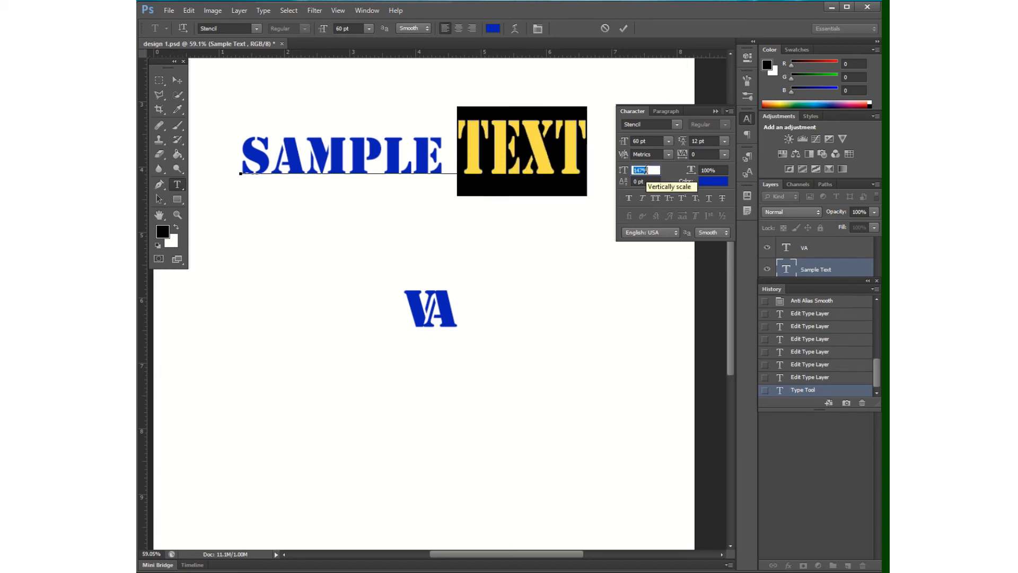
# - Reduce the vertical scale of the word TEXT to 133% and fine-tune it to about 135%
pyautogui.press('Down')
pyautogui.press('Down')
pyautogui.press('Down')
pyautogui.press('Down')
pyautogui.press('Down')
pyautogui.press('Down')
pyautogui.press('Down')
pyautogui.press('Down')
pyautogui.press('Down')
pyautogui.press('Down')
pyautogui.press('Down')
pyautogui.press('Down')
pyautogui.press('Down')
pyautogui.press('Down')
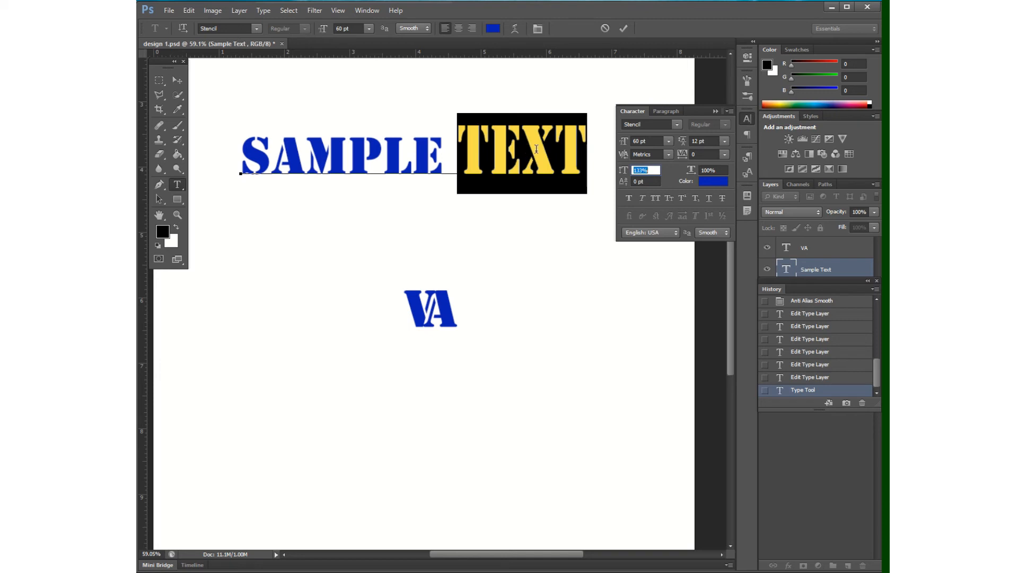
pyautogui.press('Up')
pyautogui.press('Up')
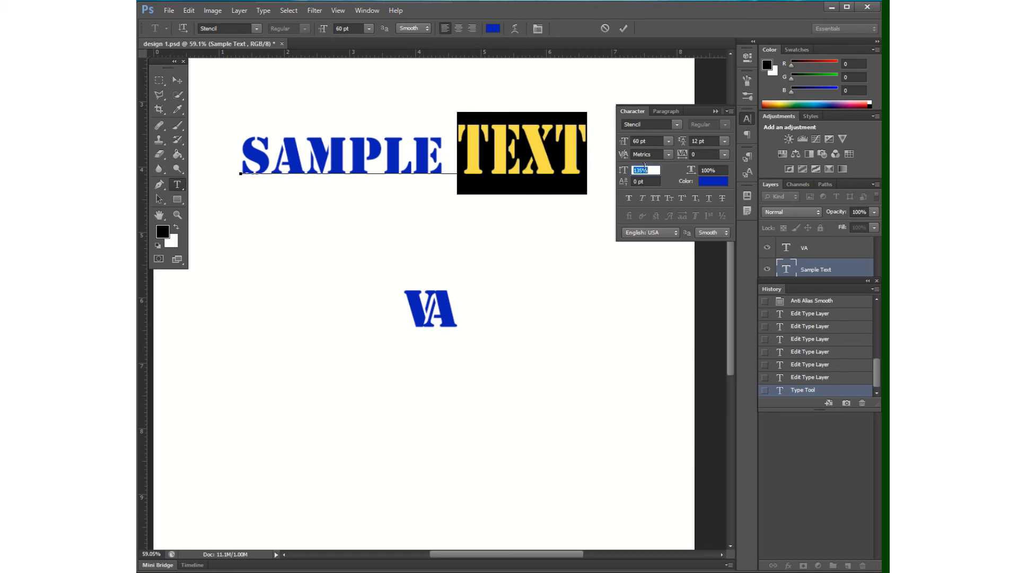
# - Set the vertical scale of the word TEXT back to 100%
pyautogui.write('1')
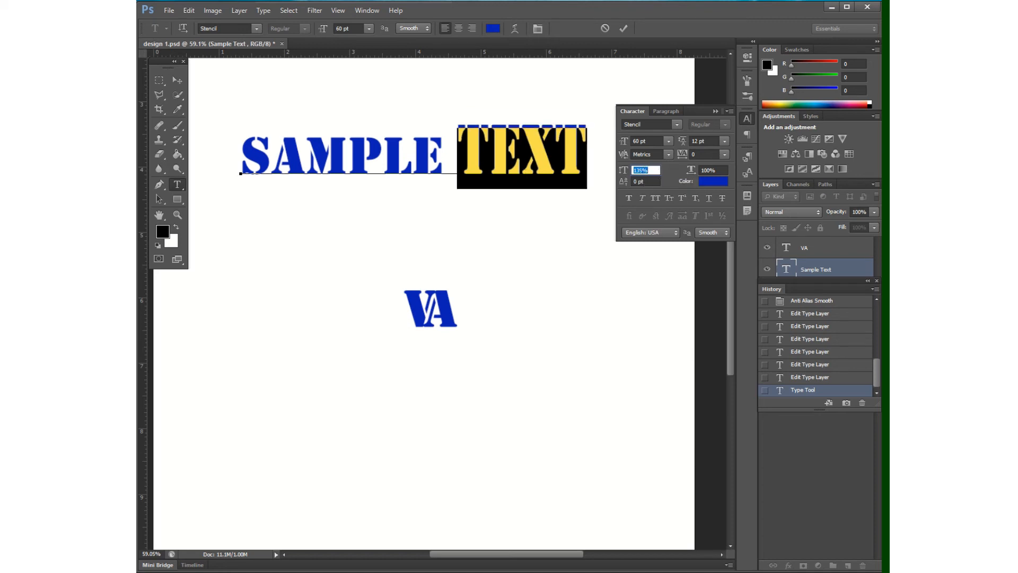
pyautogui.write('00')
pyautogui.press('Return')
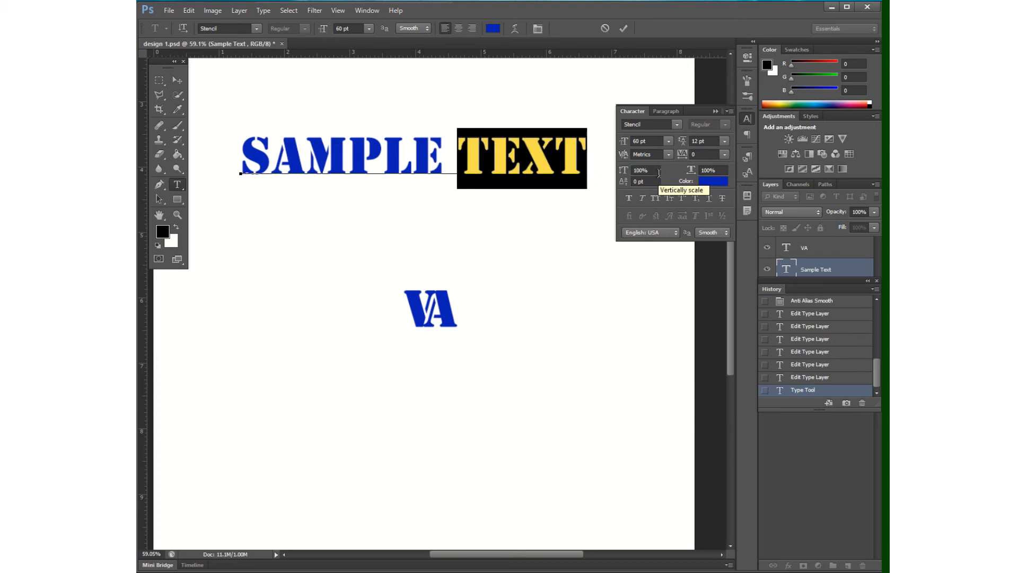
# - Stretch the word TEXT wider by gradually increasing its horizontal scale from 100% to well above 120%
pyautogui.click(711, 171)
pyautogui.press('Up')
pyautogui.press('Up')
pyautogui.press('Up')
pyautogui.press('Up')
pyautogui.press('Up')
pyautogui.press('Up')
pyautogui.press('Up')
pyautogui.press('Up')
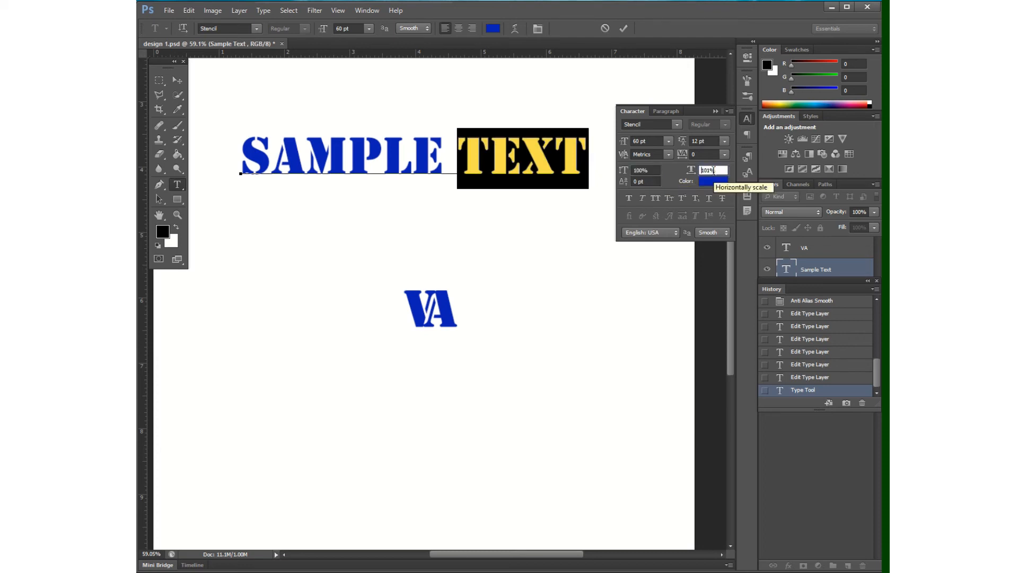
pyautogui.press('Up')
pyautogui.press('Up')
pyautogui.press('Up')
pyautogui.press('Up')
pyautogui.press('Up')
pyautogui.press('Up')
pyautogui.press('Up')
pyautogui.press('Up')
pyautogui.press('Up')
pyautogui.press('Up')
pyautogui.press('Up')
pyautogui.press('Up')
pyautogui.press('Up')
pyautogui.press('Up')
pyautogui.press('Up')
pyautogui.press('Up')
pyautogui.press('Up')
pyautogui.press('Up')
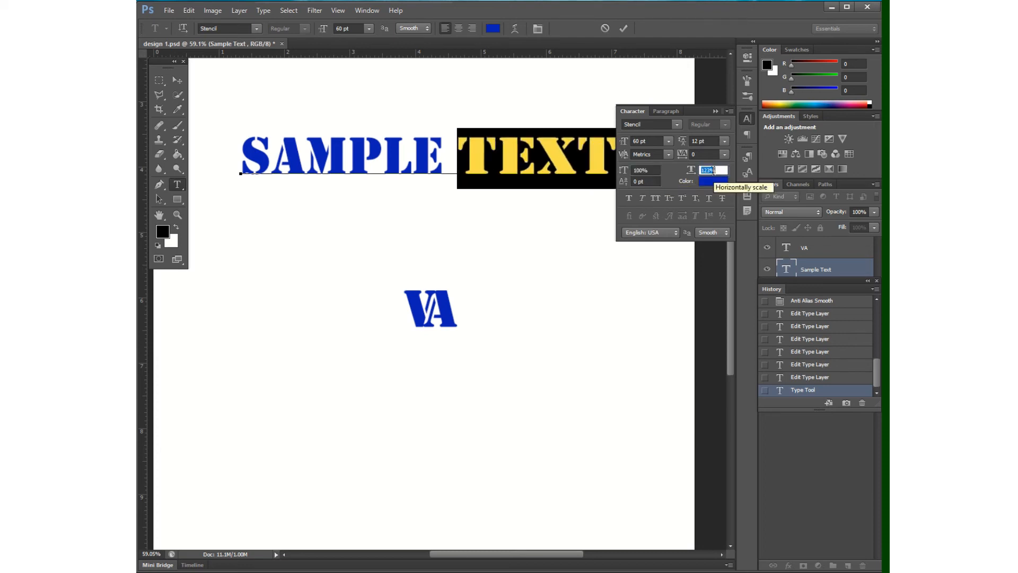
pyautogui.press('Up')
pyautogui.press('Up')
pyautogui.press('Up')
pyautogui.press('Up')
pyautogui.press('Up')
pyautogui.press('Up')
pyautogui.press('Up')
pyautogui.press('Up')
pyautogui.press('Up')
pyautogui.press('Up')
pyautogui.press('Up')
pyautogui.press('Up')
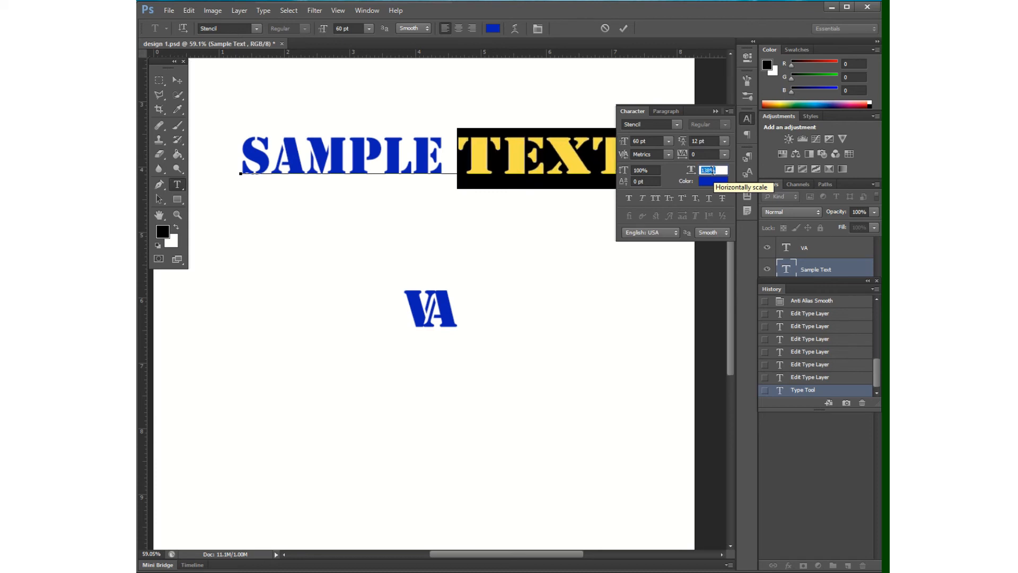
# - Set the horizontal scale of the word TEXT back to 100%
pyautogui.write('10')
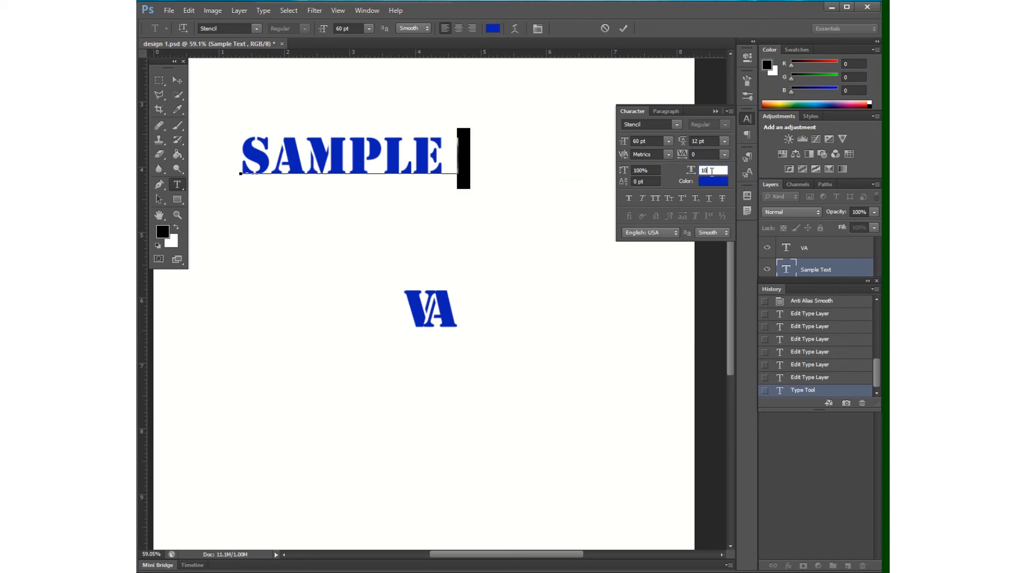
pyautogui.write('0')
pyautogui.press('Return')
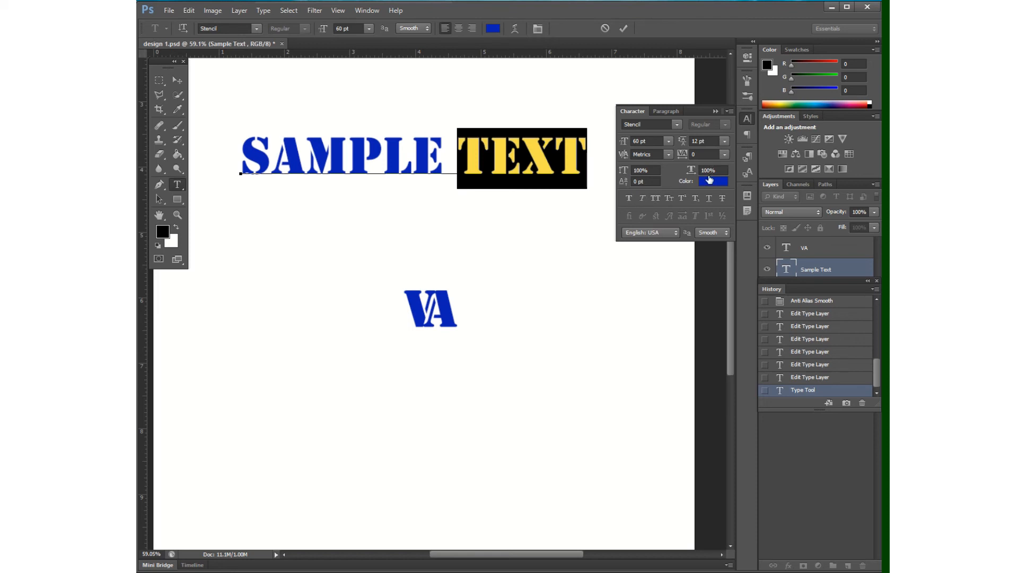
# - Raise the word TEXT above the baseline by increasing its baseline shift to about 20 pt
pyautogui.click(635, 180)
pyautogui.press('Up')
pyautogui.press('Up')
pyautogui.press('Up')
pyautogui.press('Up')
pyautogui.press('Up')
pyautogui.press('Up')
pyautogui.press('Up')
pyautogui.press('Up')
pyautogui.press('Up')
pyautogui.press('Up')
pyautogui.press('Up')
pyautogui.press('Up')
pyautogui.press('Up')
pyautogui.press('Up')
pyautogui.press('Up')
pyautogui.press('Up')
pyautogui.press('Up')
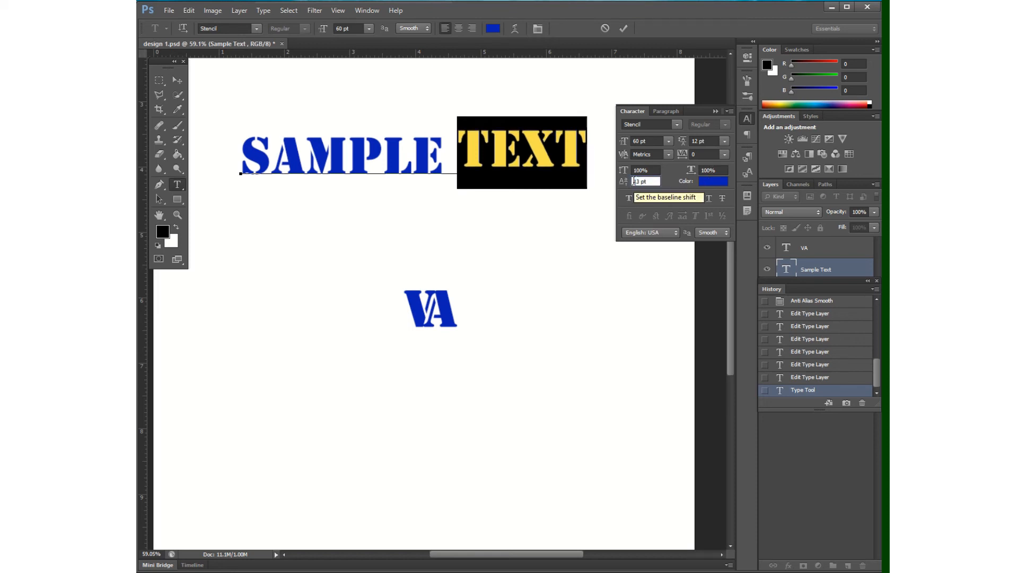
pyautogui.press('Up')
pyautogui.press('Up')
pyautogui.press('Up')
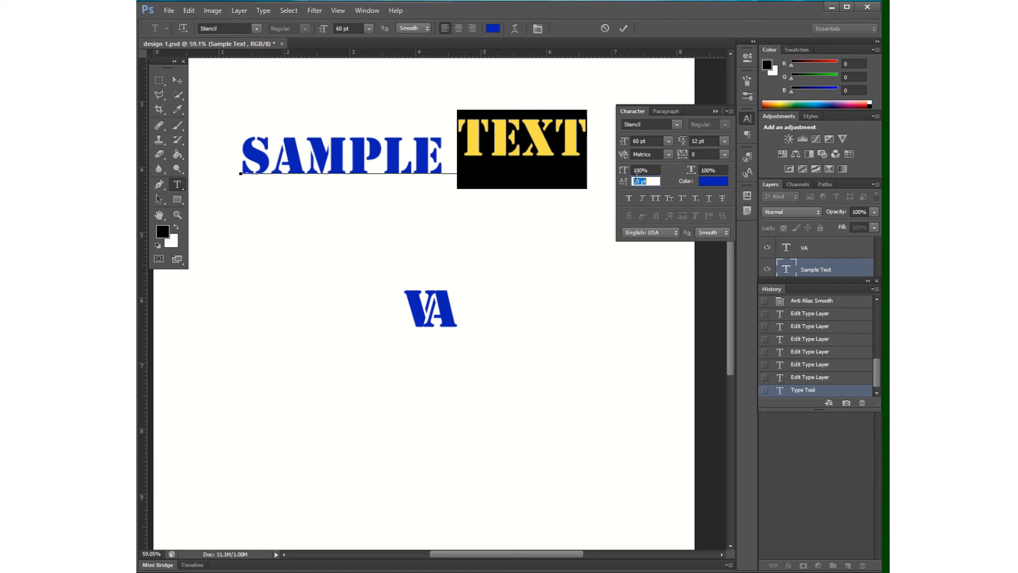
# - Lower the word TEXT below the baseline by decreasing its baseline shift to about -30 pt
pyautogui.press('Down')
pyautogui.press('Down')
pyautogui.press('Down')
pyautogui.press('Down')
pyautogui.press('Down')
pyautogui.press('Down')
pyautogui.press('Down')
pyautogui.press('Down')
pyautogui.press('Down')
pyautogui.press('Down')
pyautogui.press('Down')
pyautogui.press('Down')
pyautogui.press('Down')
pyautogui.press('Down')
pyautogui.press('Down')
pyautogui.press('Down')
pyautogui.press('Down')
pyautogui.press('Down')
pyautogui.press('Down')
pyautogui.press('Down')
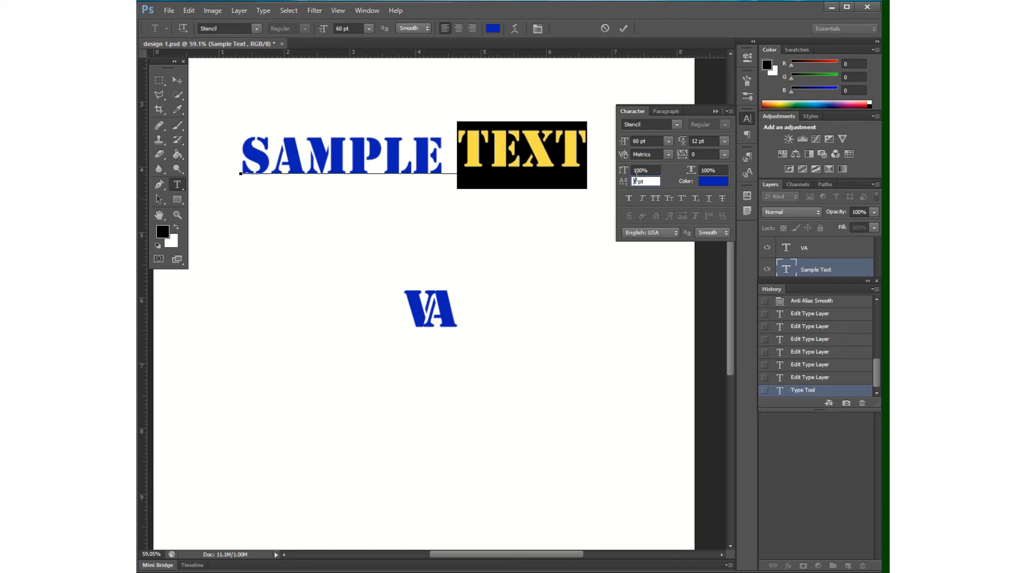
pyautogui.press('Down')
pyautogui.press('Down')
pyautogui.press('Down')
pyautogui.press('Down')
pyautogui.press('Down')
pyautogui.press('Down')
pyautogui.press('Down')
pyautogui.press('Down')
pyautogui.press('Down')
pyautogui.press('Down')
pyautogui.press('Down')
pyautogui.press('Down')
pyautogui.press('Down')
pyautogui.press('Down')
pyautogui.press('Down')
pyautogui.press('Down')
pyautogui.press('Down')
pyautogui.press('Down')
pyautogui.press('Down')
pyautogui.press('Down')
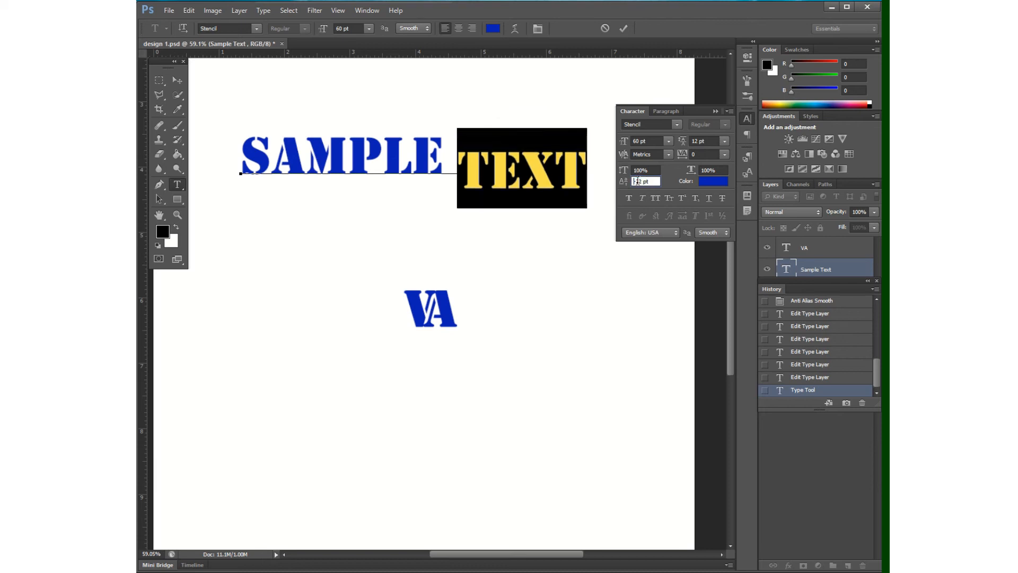
pyautogui.press('Down')
pyautogui.press('Down')
pyautogui.press('Down')
pyautogui.press('Down')
pyautogui.press('Down')
pyautogui.press('Down')
pyautogui.press('Down')
pyautogui.press('Down')
# - Raise the word TEXT gradually to a baseline shift of 21 pt and reset the shift to 0
pyautogui.press('Up')
pyautogui.press('Up')
pyautogui.press('Up')
pyautogui.press('Up')
pyautogui.press('Up')
pyautogui.press('Up')
pyautogui.press('Up')
pyautogui.press('Up')
pyautogui.press('Up')
pyautogui.press('Up')
pyautogui.press('Up')
pyautogui.press('Up')
pyautogui.press('Up')
pyautogui.press('Up')
pyautogui.press('Up')
pyautogui.press('Up')
pyautogui.press('Up')
pyautogui.press('Up')
pyautogui.press('Up')
pyautogui.press('Up')
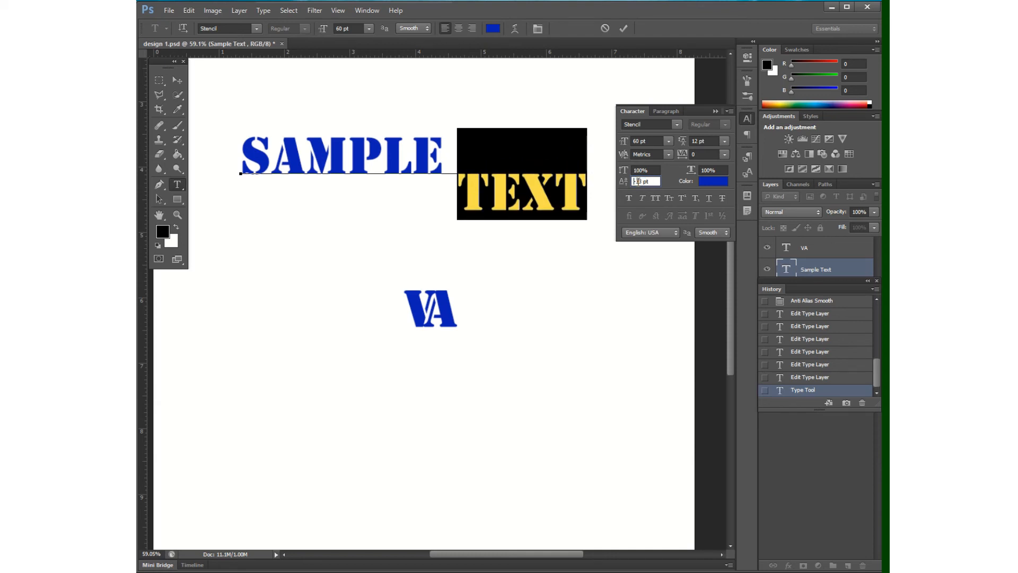
pyautogui.press('Up')
pyautogui.press('Up')
pyautogui.press('Up')
pyautogui.press('Up')
pyautogui.press('Up')
pyautogui.press('Up')
pyautogui.press('Up')
pyautogui.press('Up')
pyautogui.press('Up')
pyautogui.press('Up')
pyautogui.press('Up')
pyautogui.press('Up')
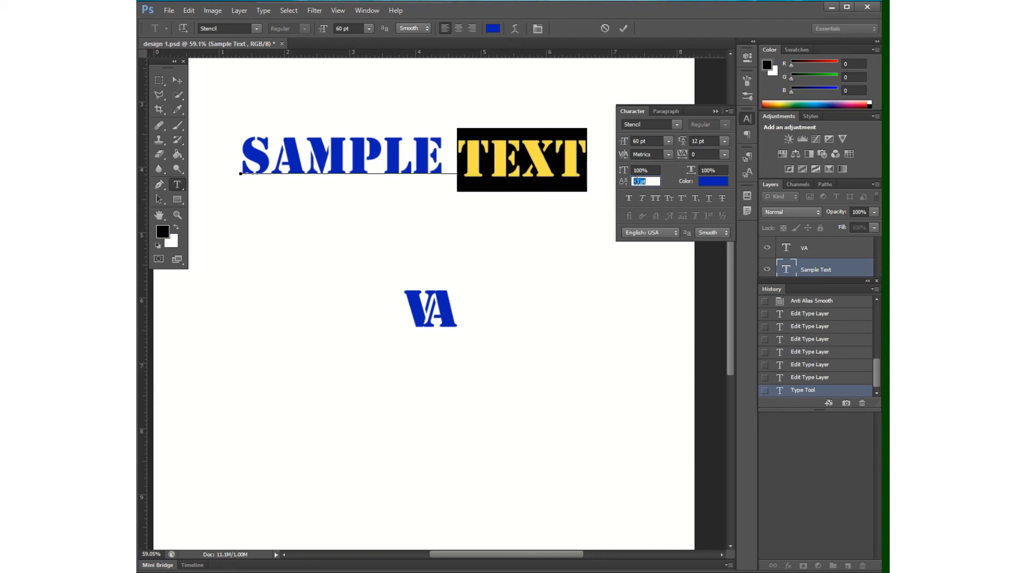
pyautogui.press('Up')
pyautogui.press('Up')
pyautogui.press('Up')
pyautogui.press('Up')
pyautogui.press('Up')
pyautogui.press('Up')
pyautogui.press('Up')
pyautogui.press('Up')
pyautogui.press('Up')
pyautogui.press('Up')
pyautogui.press('Up')
pyautogui.press('Up')
pyautogui.press('Up')
pyautogui.press('Up')
pyautogui.press('Up')
pyautogui.press('Up')
pyautogui.press('Up')
pyautogui.press('Up')
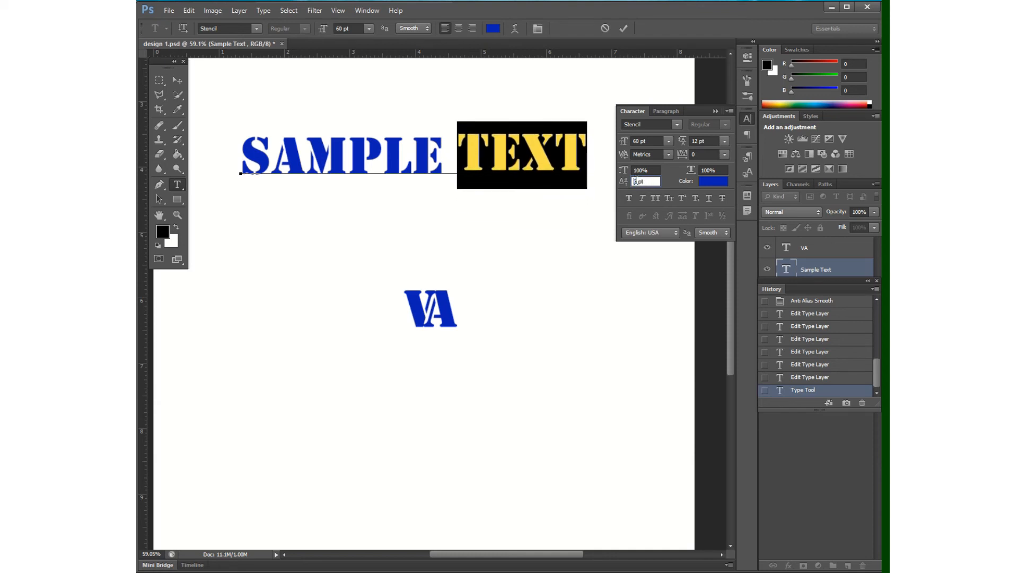
pyautogui.press('Up')
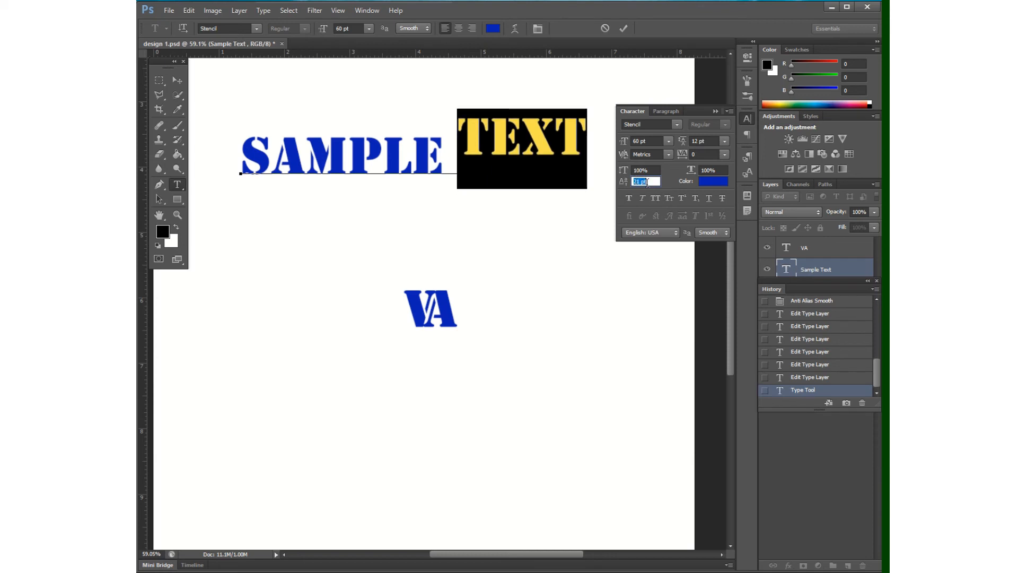
pyautogui.write('0')
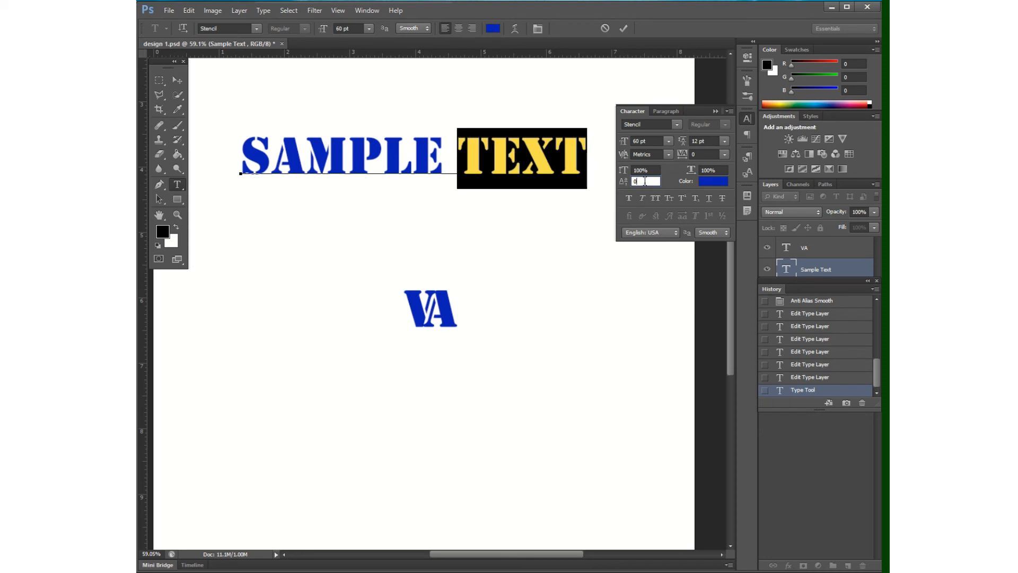
# - Try baseline shifts on the word TEXT up to about 27 pt and down to about -42 pt, and reset to 0
pyautogui.scroll(8, 644, 180)
pyautogui.scroll(19, 644, 181)
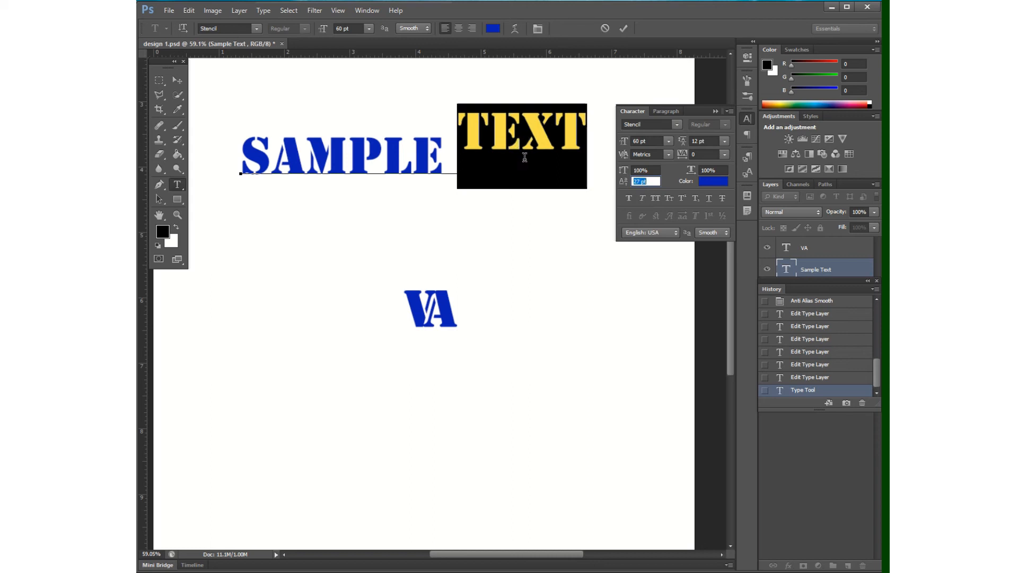
pyautogui.scroll(-10, 637, 181)
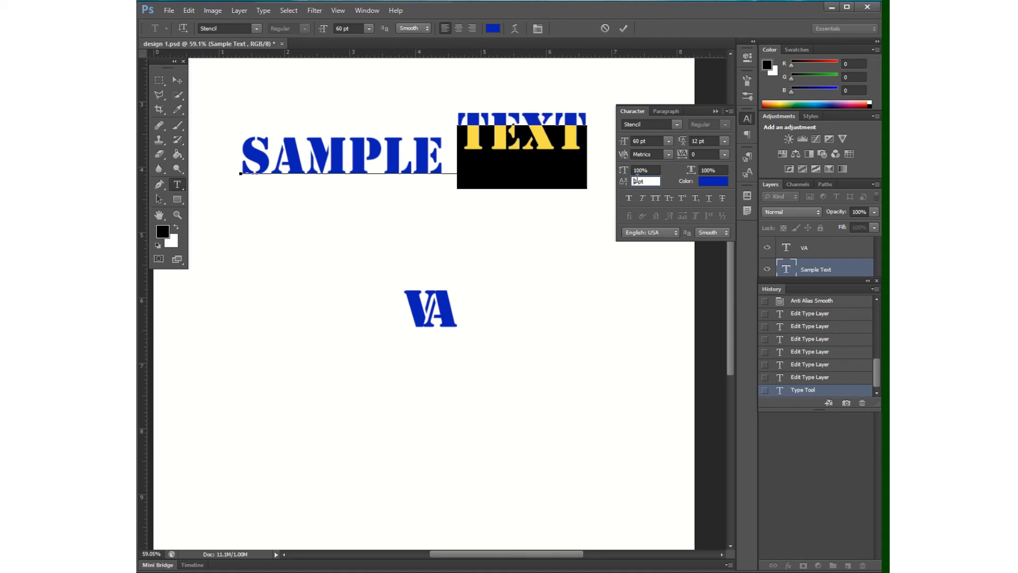
pyautogui.scroll(-2, 637, 181)
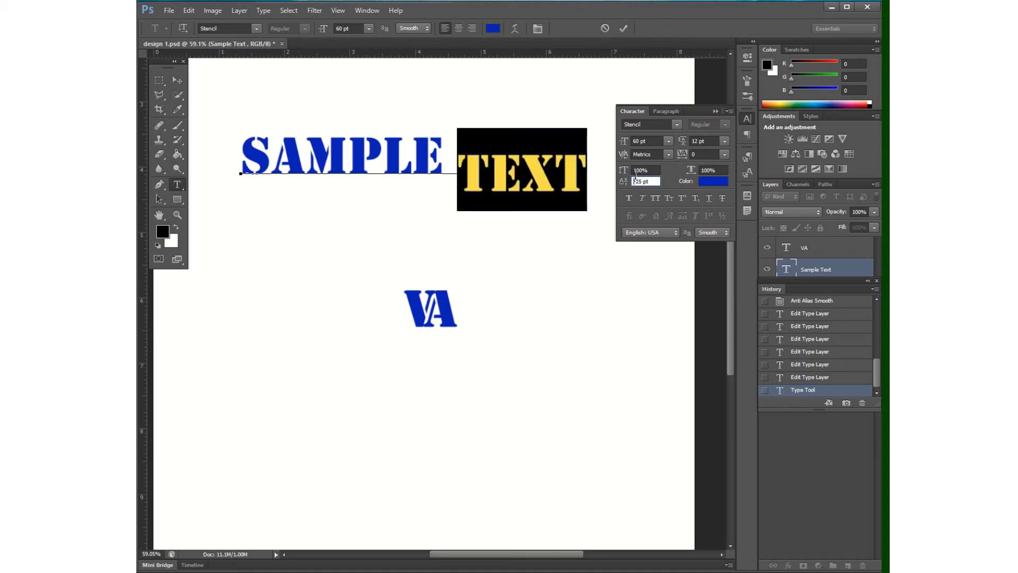
pyautogui.scroll(-12, 636, 176)
pyautogui.scroll(3, 636, 176)
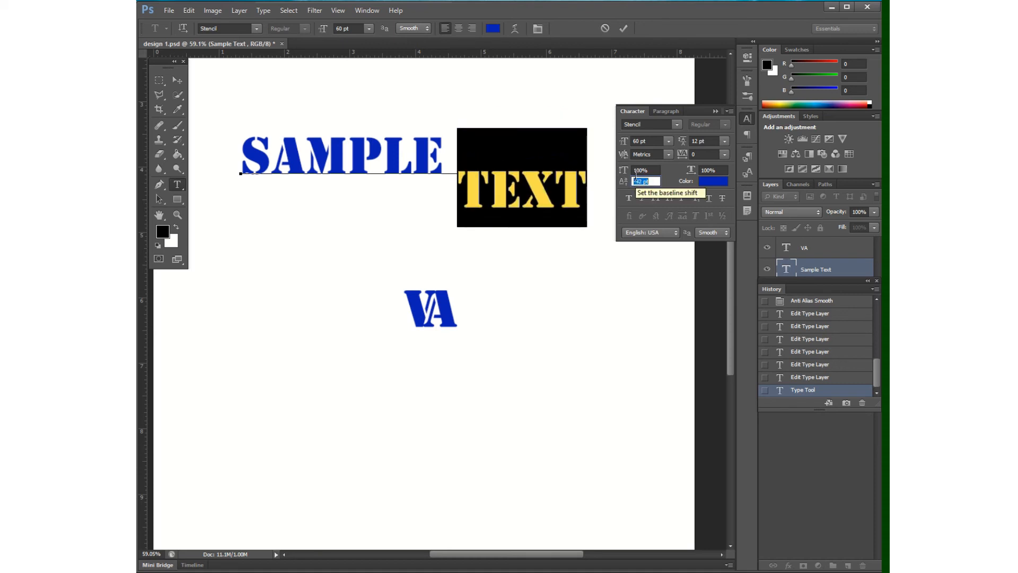
pyautogui.scroll(6, 638, 175)
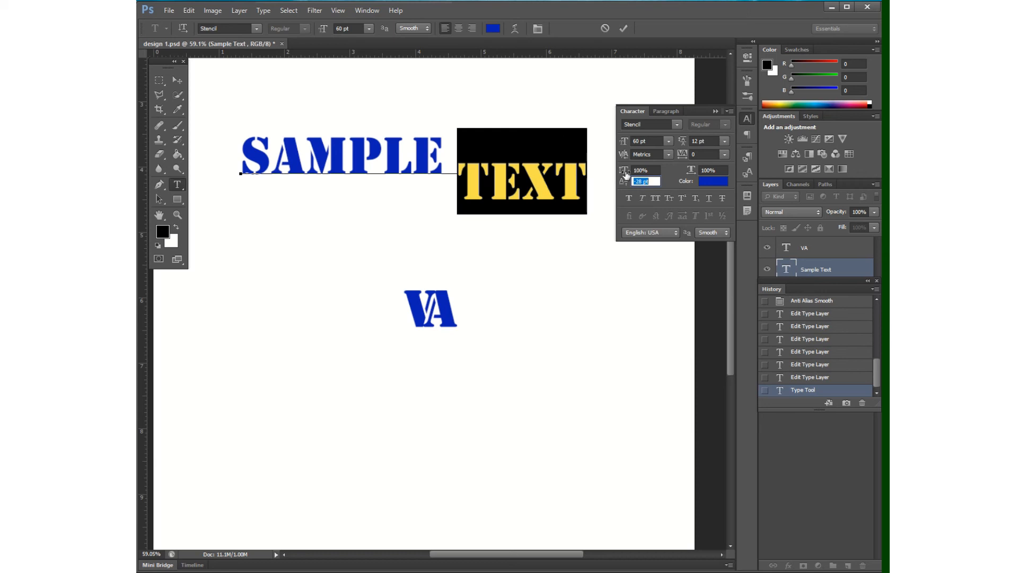
pyautogui.write('0')
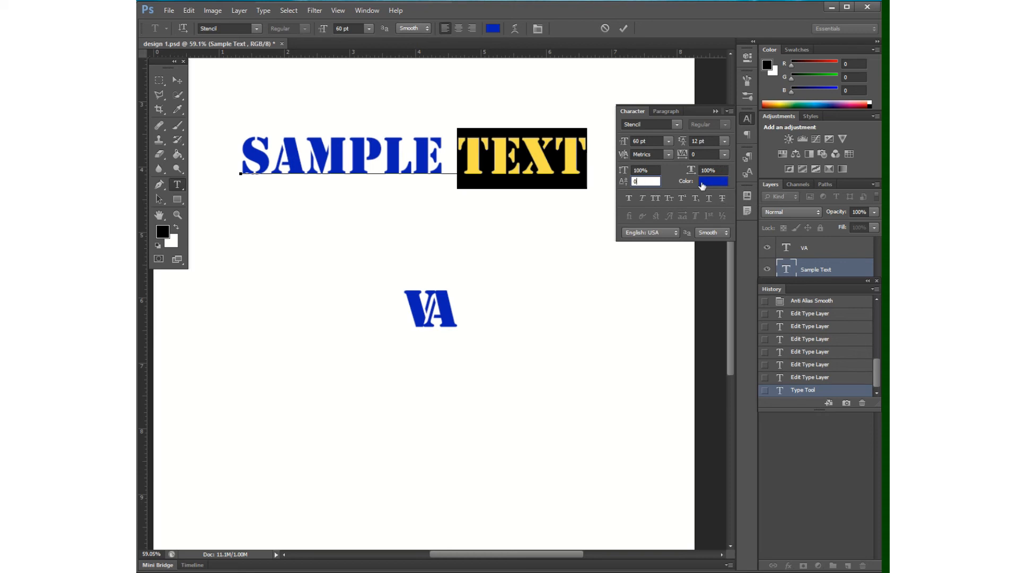
# - Try Faux Bold and Faux Italic in turn on the whole SAMPLE TEXT line, switching each one off again
pyautogui.click(521, 159)
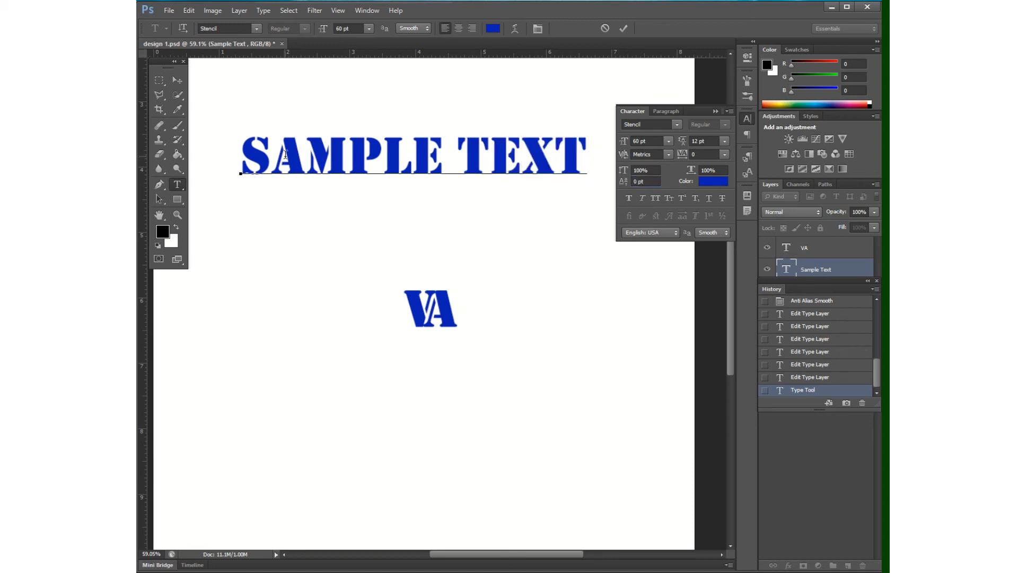
pyautogui.moveTo(244, 159); pyautogui.dragTo(587, 163)
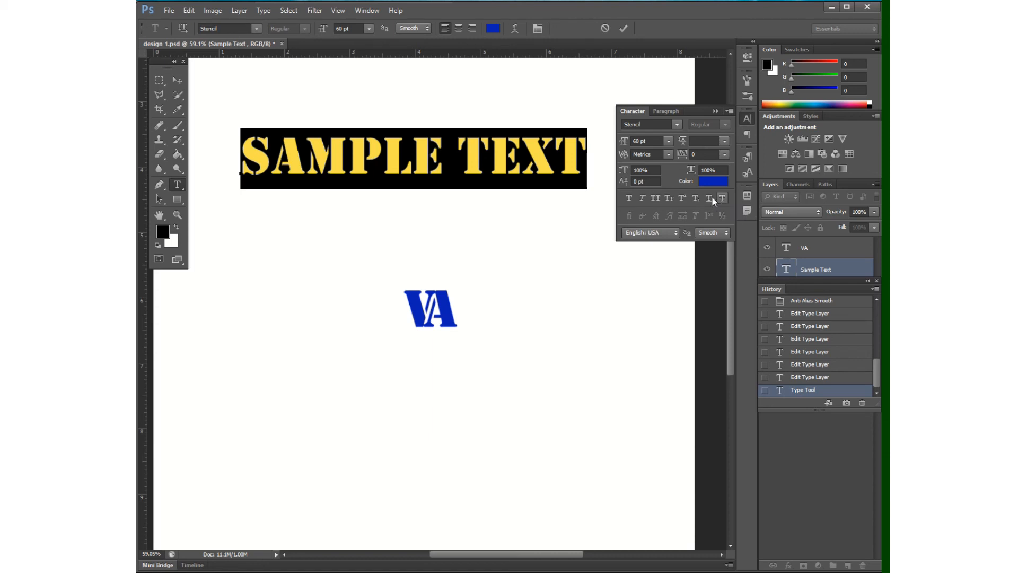
pyautogui.click(629, 198)
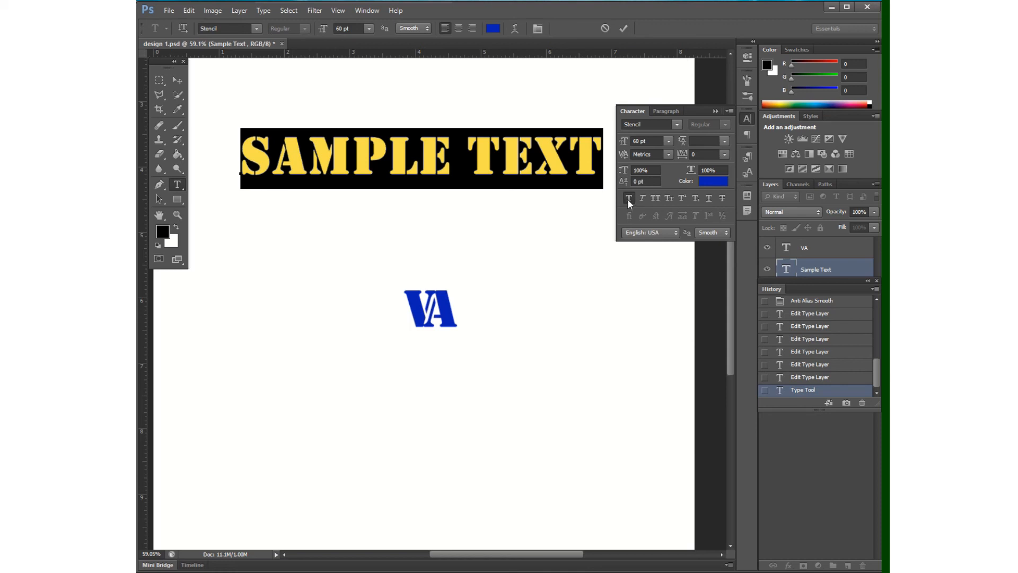
pyautogui.click(628, 198)
pyautogui.click(629, 198)
pyautogui.click(628, 198)
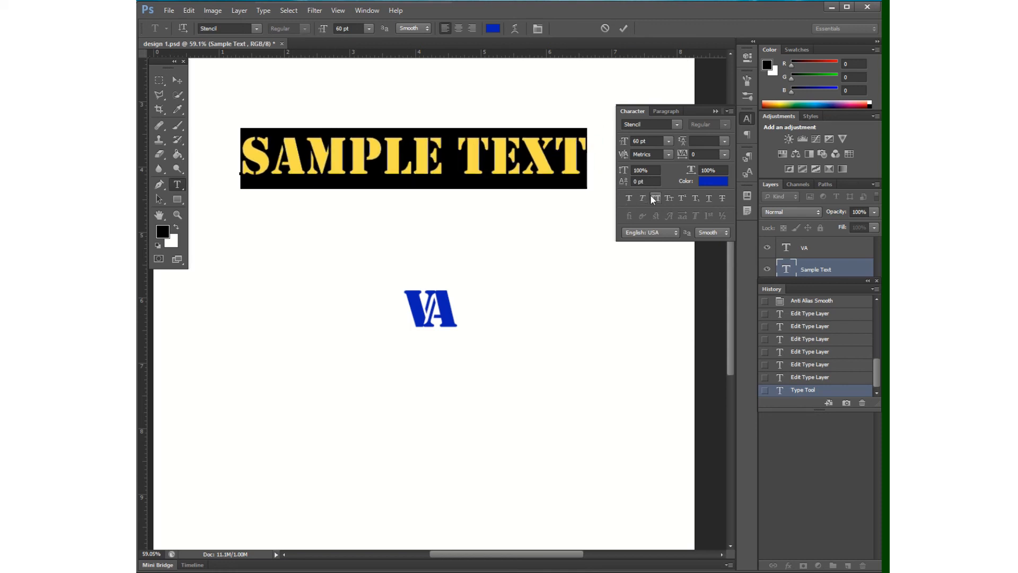
pyautogui.click(642, 199)
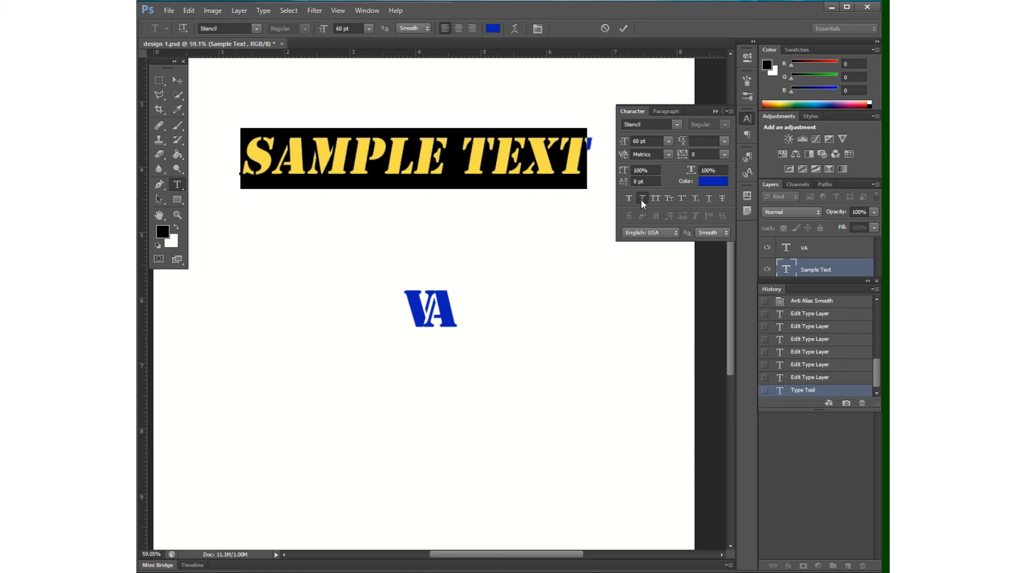
pyautogui.click(642, 200)
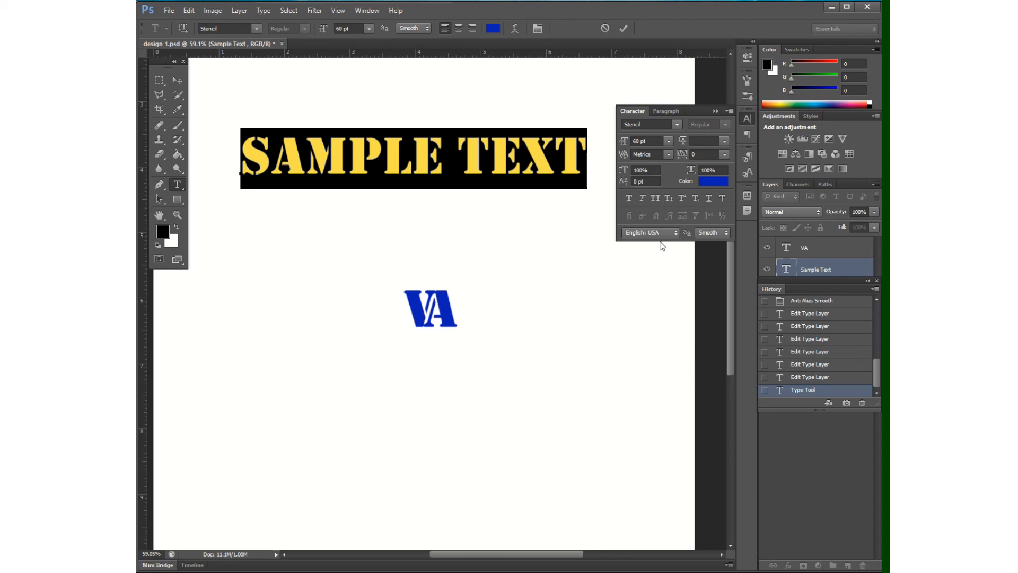
# - Change the font of the selected sample text to Sylfaen
pyautogui.click(257, 28)
pyautogui.click(280, 60)
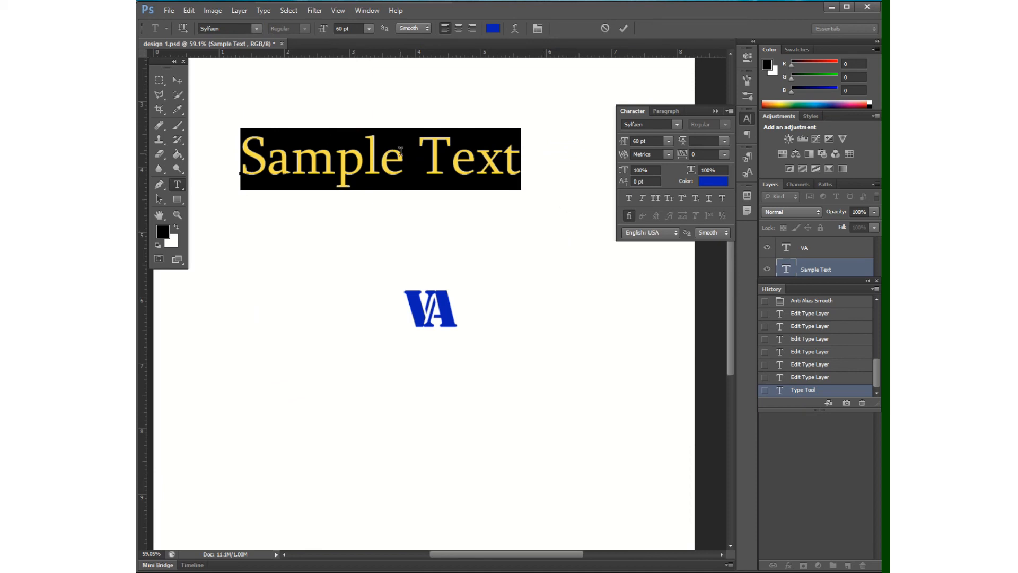
# - Try All Caps and Small Caps in turn on the selected sample text, switching each one off again
pyautogui.click(659, 197)
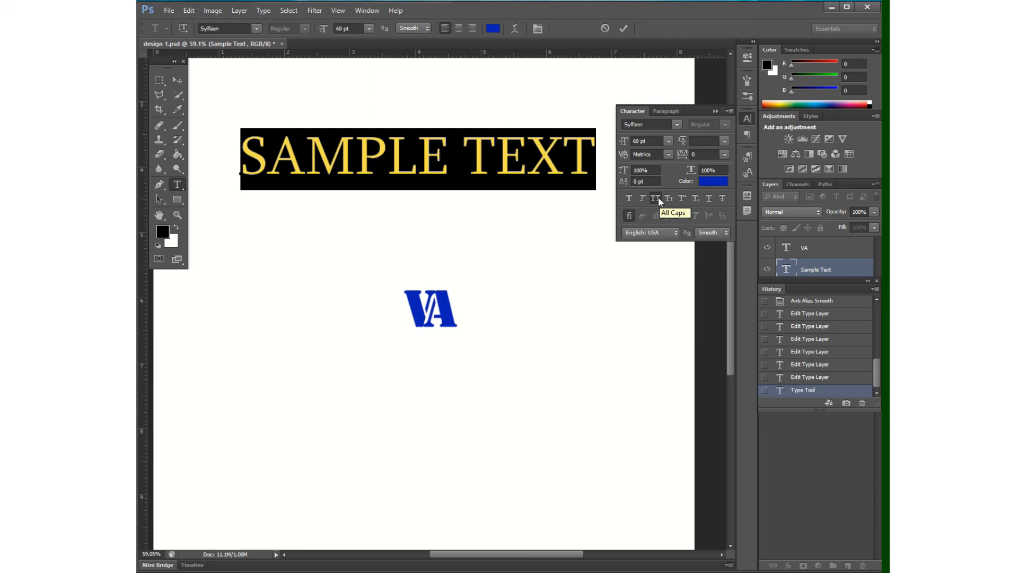
pyautogui.click(657, 197)
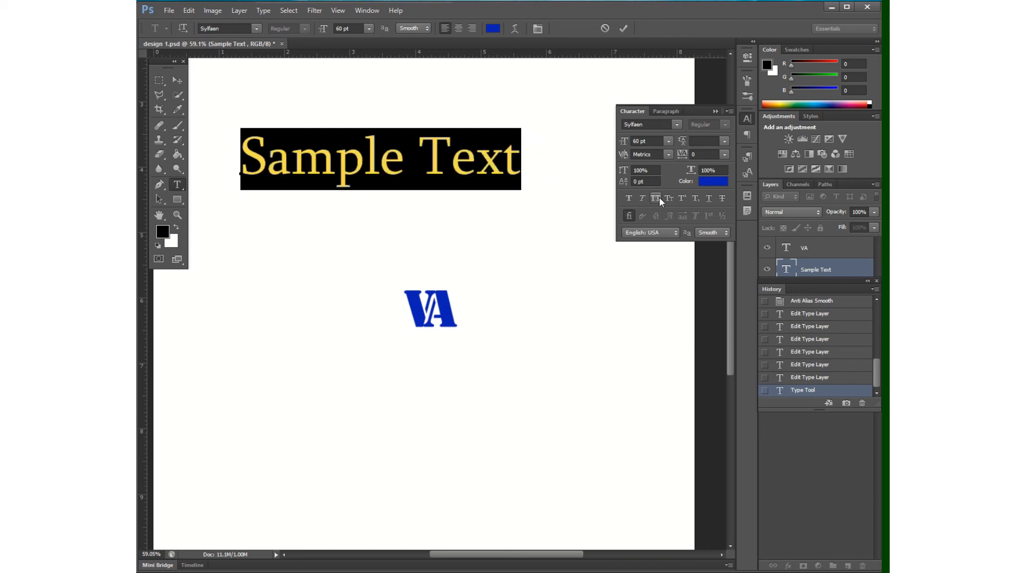
pyautogui.click(668, 197)
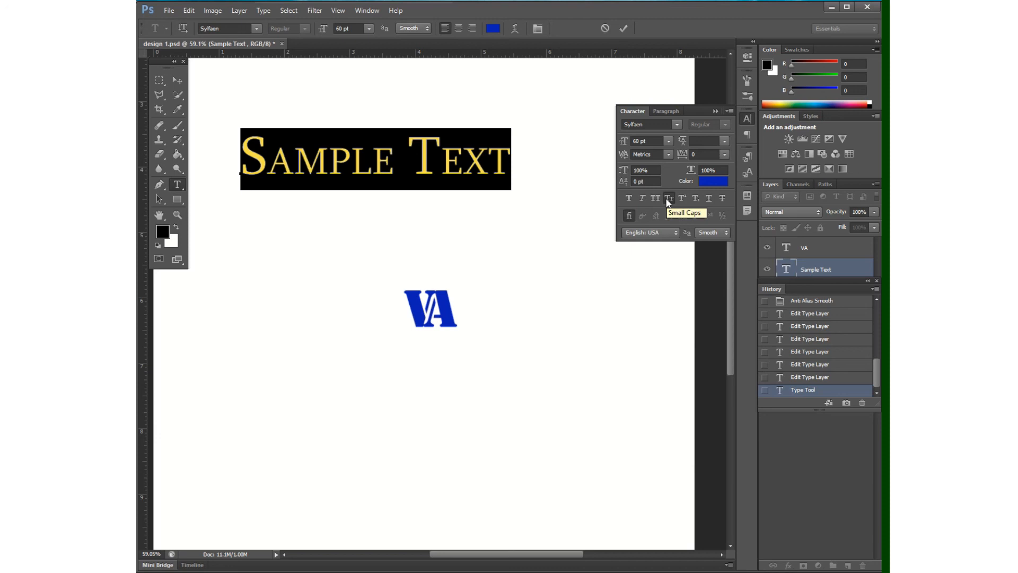
pyautogui.click(668, 200)
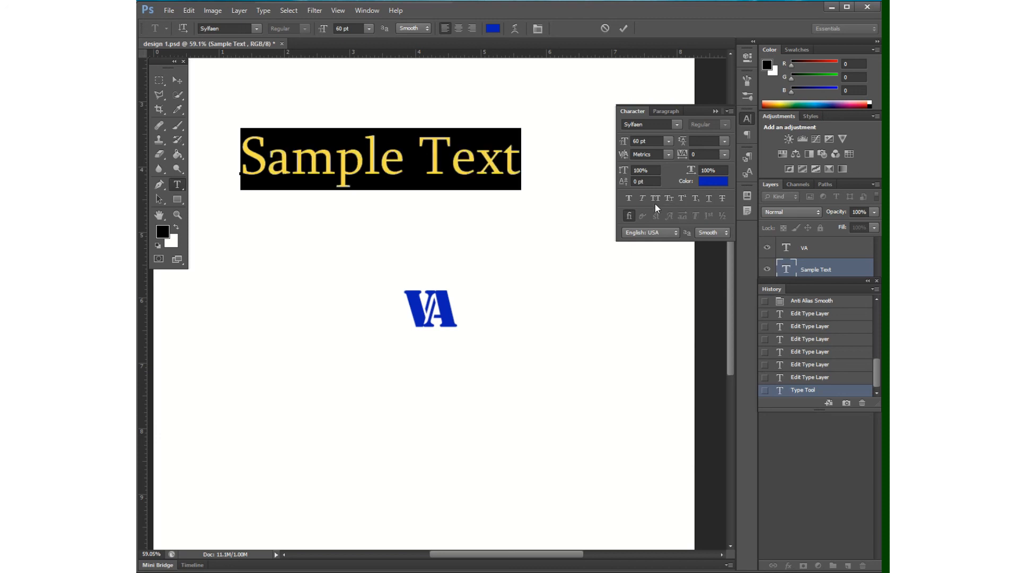
# - Insert "8th" in front of the words Sample Text
pyautogui.click(503, 168)
pyautogui.click(524, 162)
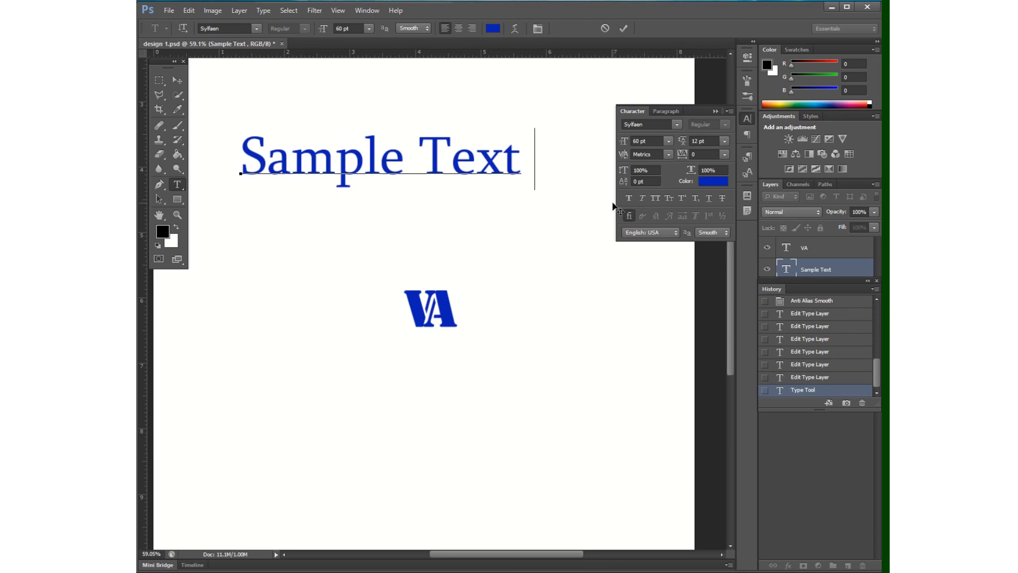
pyautogui.press('BackSpace')
pyautogui.click(245, 160)
pyautogui.write('8th')
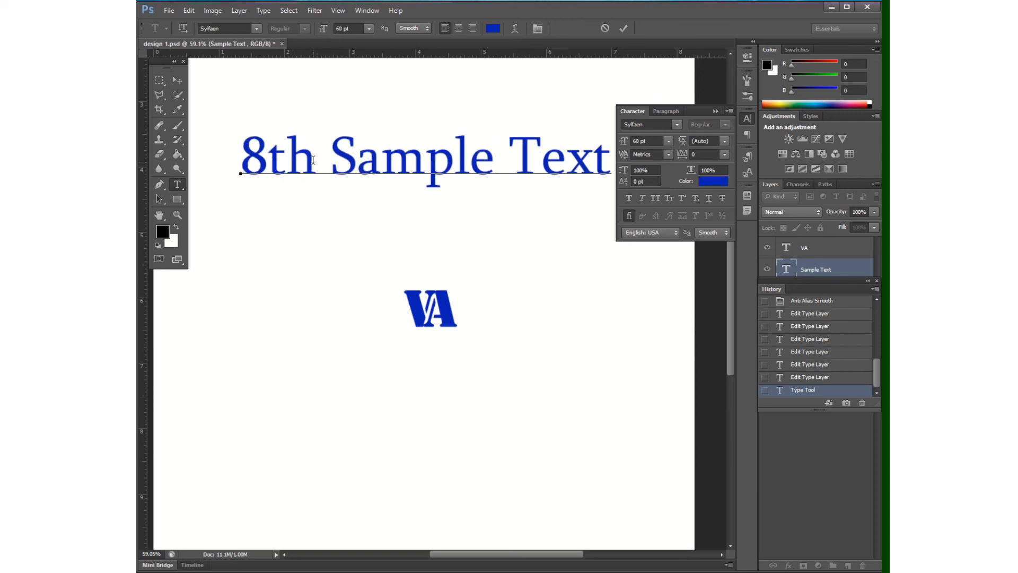
# - Make the letters "th" of 8th superscript and commit the text edit
pyautogui.moveTo(316, 159); pyautogui.dragTo(268, 159)
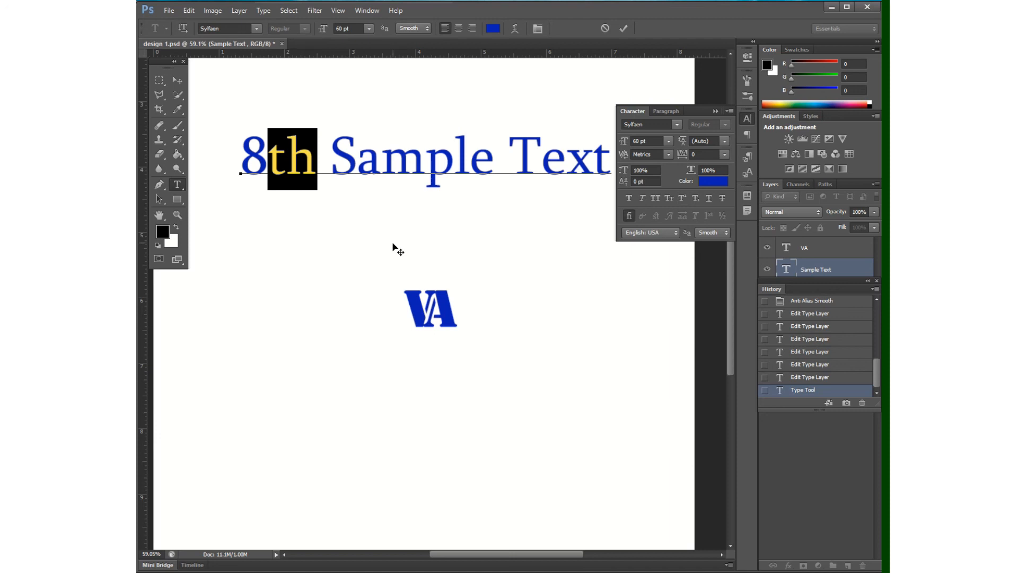
pyautogui.click(684, 199)
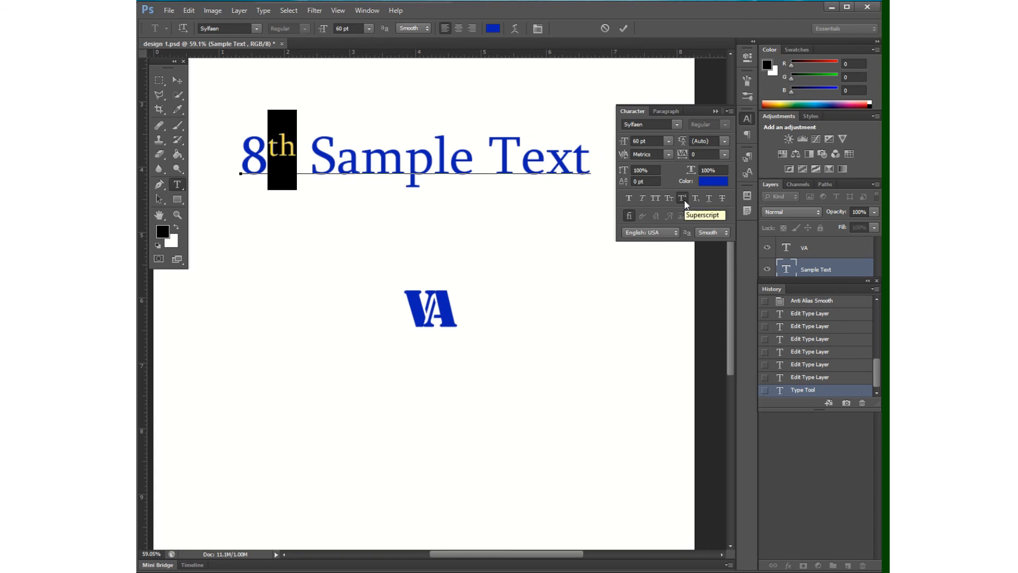
pyautogui.click(594, 163)
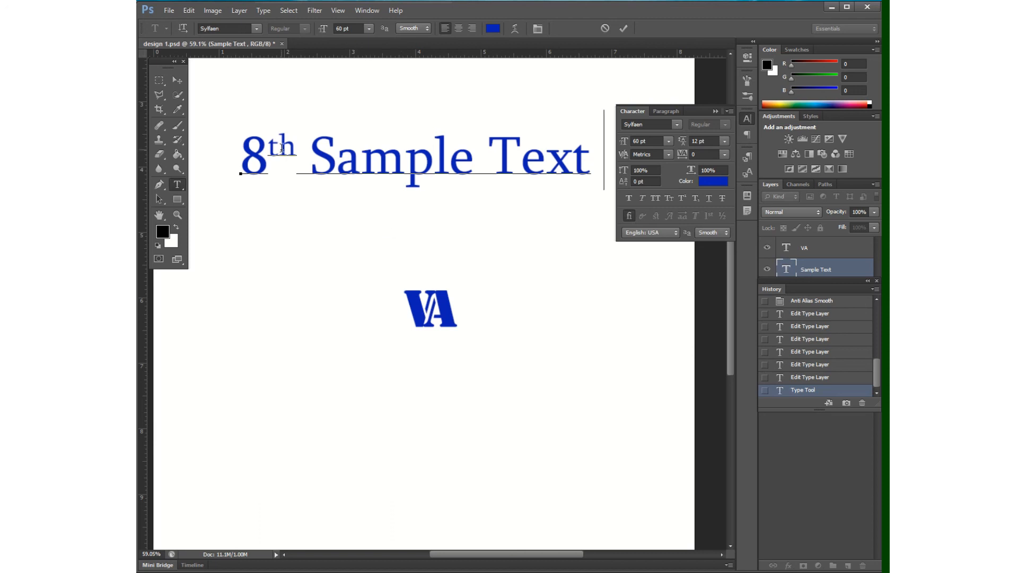
pyautogui.press('Home')
pyautogui.click(725, 140)
pyautogui.click(712, 154)
pyautogui.hotkey('ctrl', 'Return')
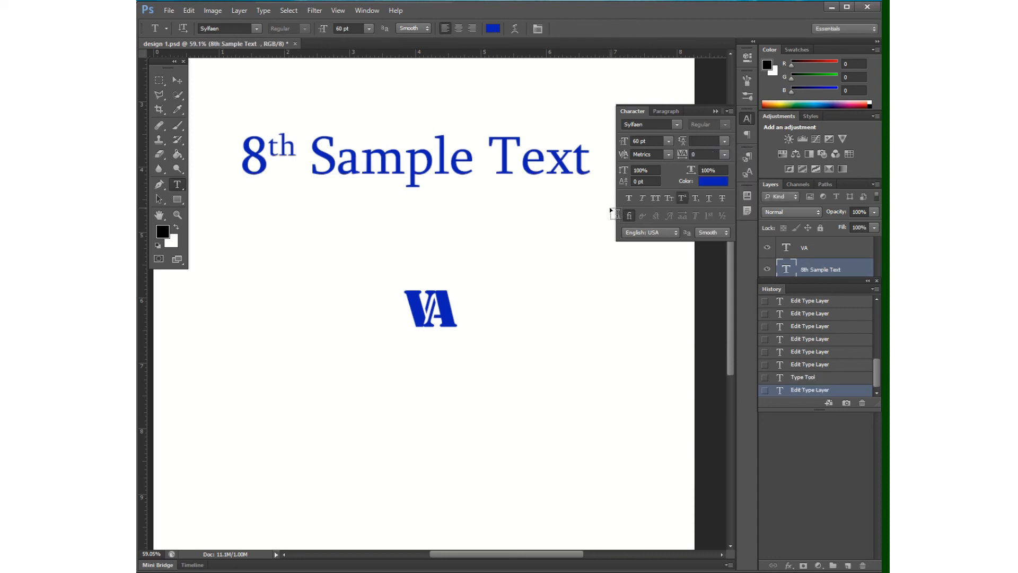
# - Reopen the 8th Sample Text layer for editing and add "H2O" as a second line
pyautogui.click(241, 159)
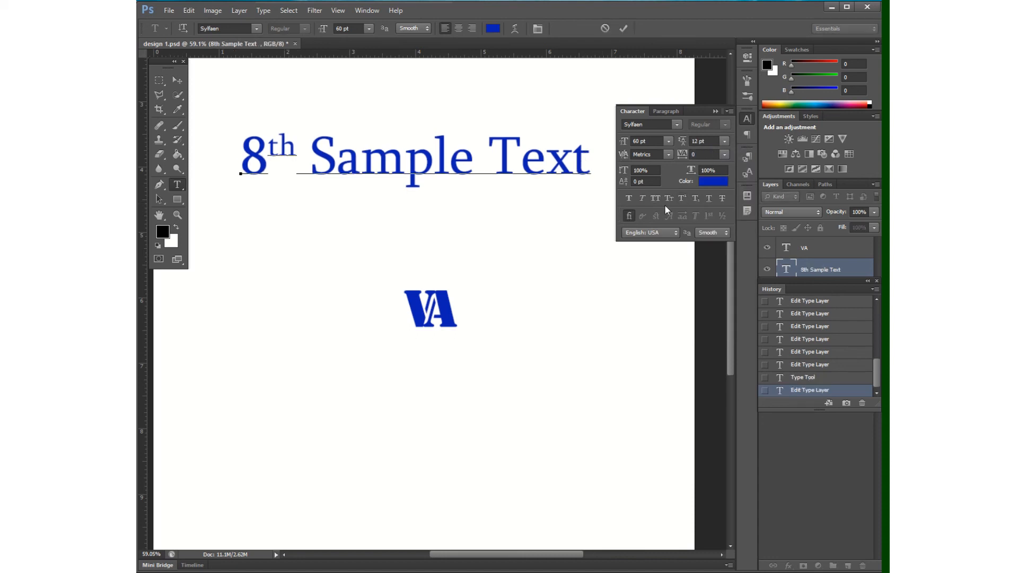
pyautogui.write('H')
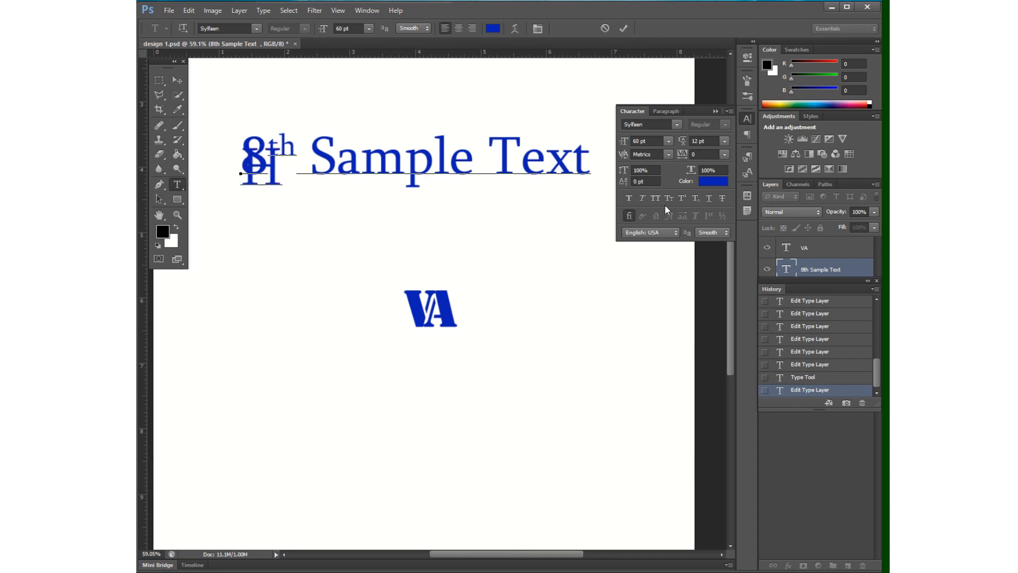
pyautogui.write('2O')
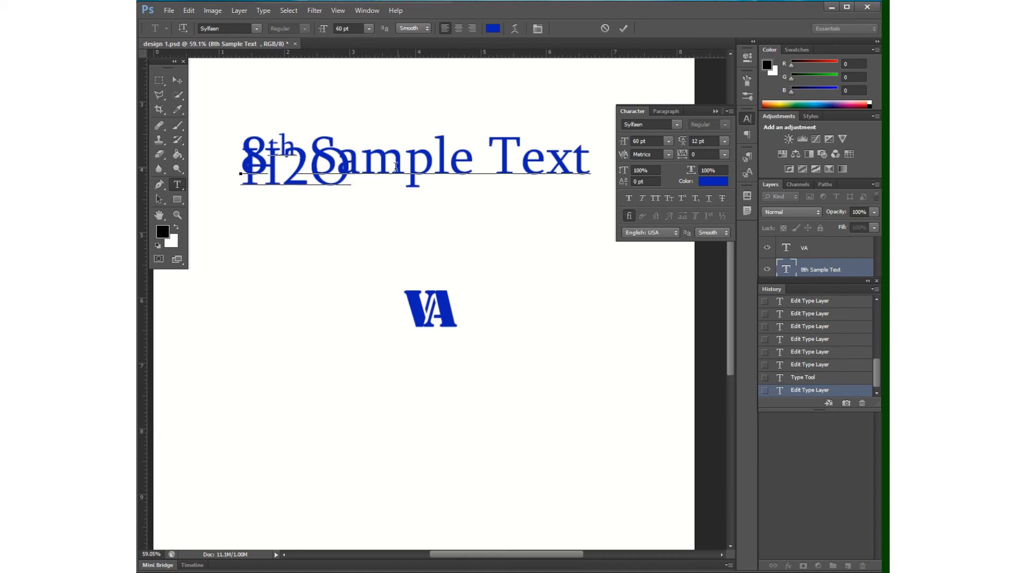
# - Set the leading of the H2O line to 60 pt so it sits clear below the first line
pyautogui.moveTo(354, 178); pyautogui.dragTo(230, 177)
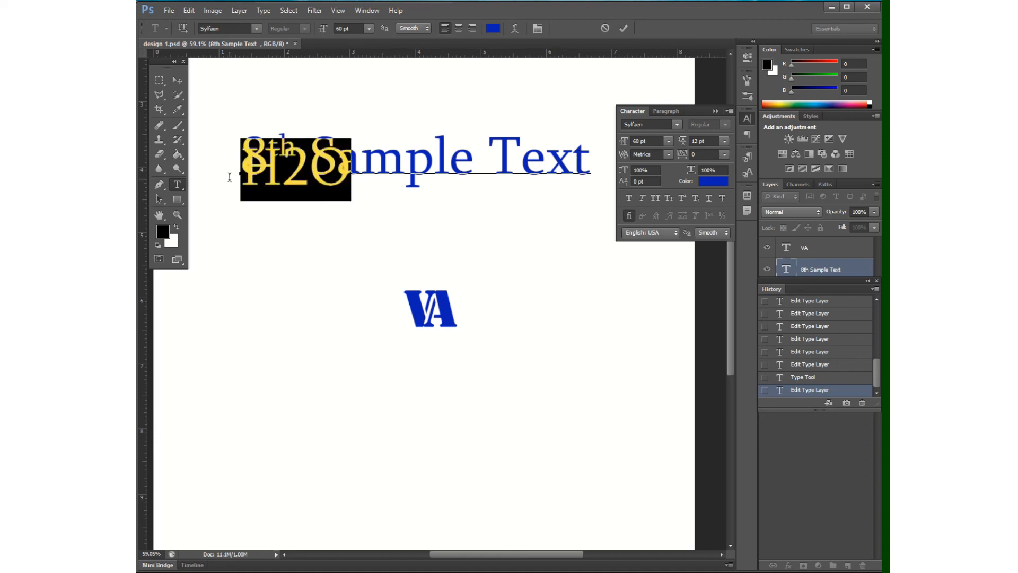
pyautogui.click(724, 141)
pyautogui.click(718, 169)
pyautogui.click(723, 141)
pyautogui.click(726, 268)
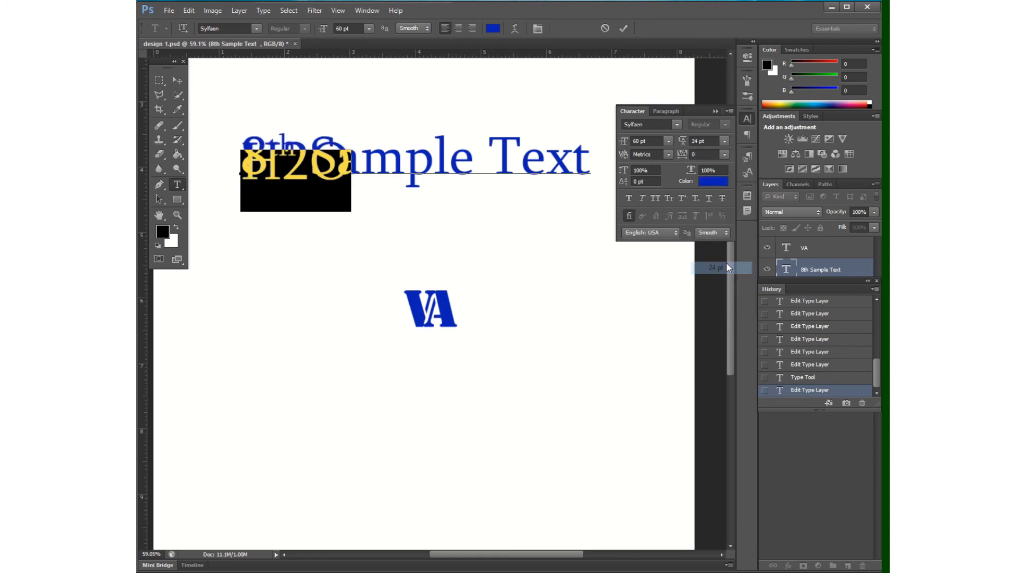
pyautogui.click(722, 141)
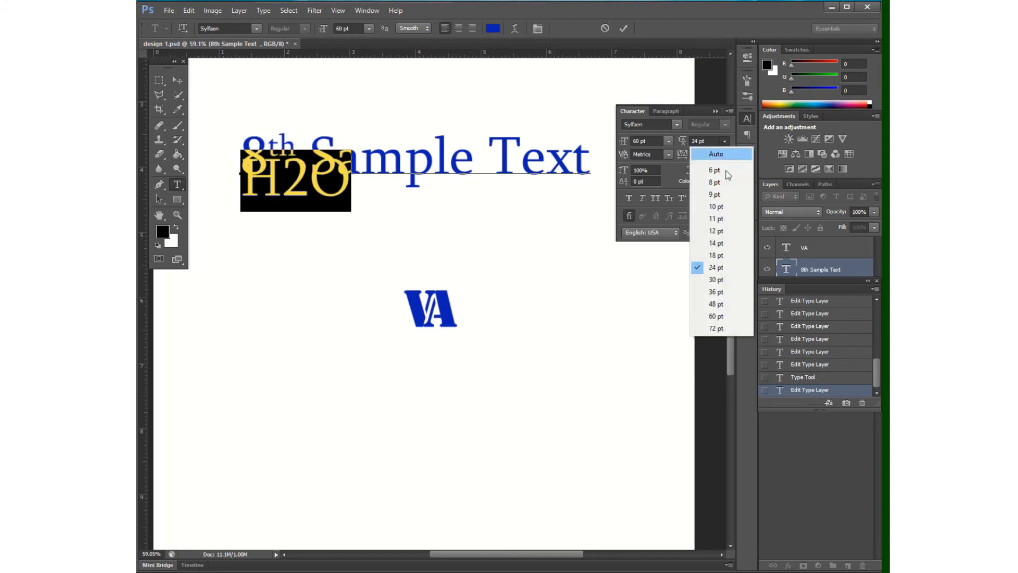
pyautogui.click(718, 308)
pyautogui.click(725, 141)
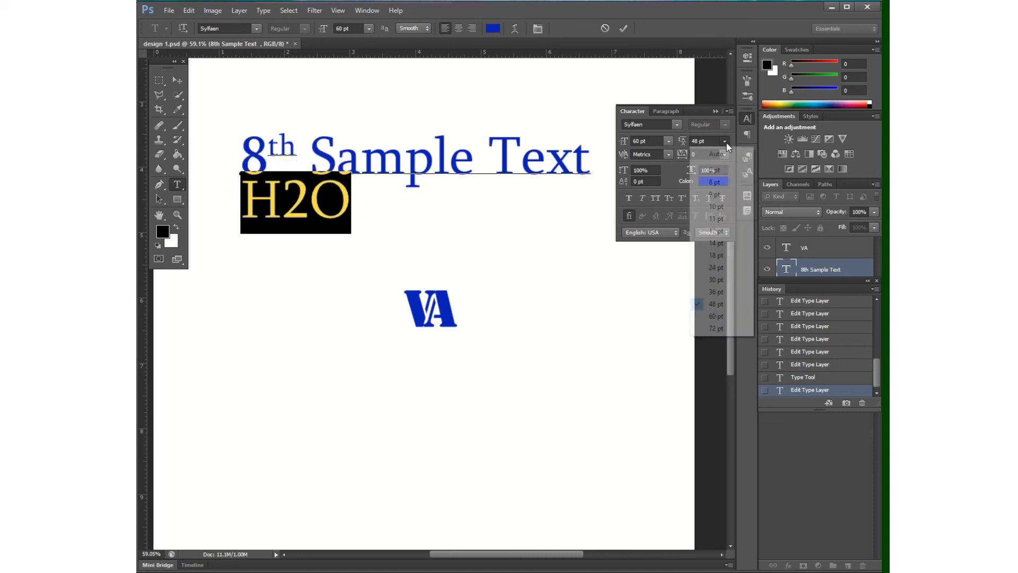
pyautogui.click(725, 317)
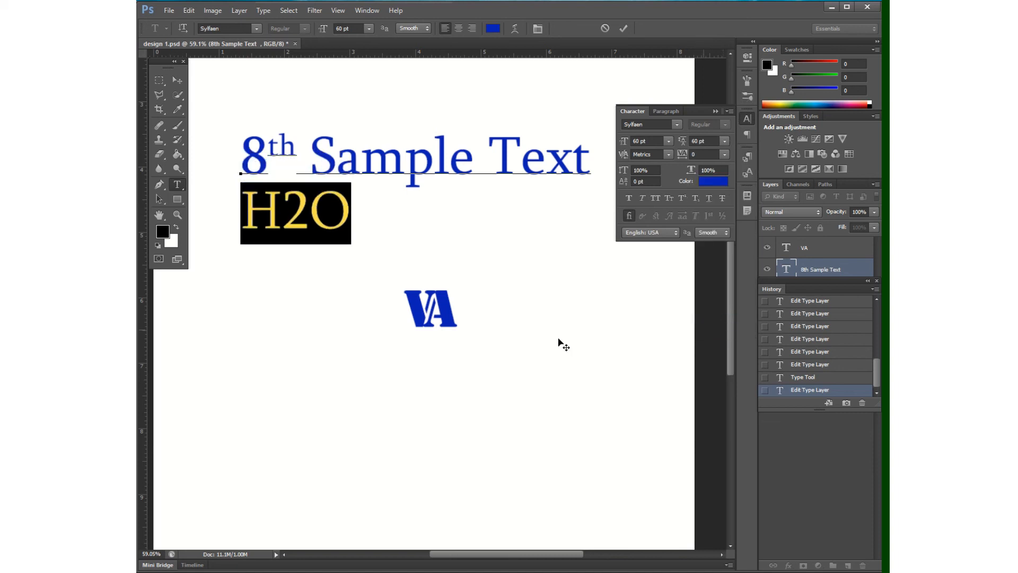
# - Make the 2 in H2O subscript
pyautogui.click(287, 201)
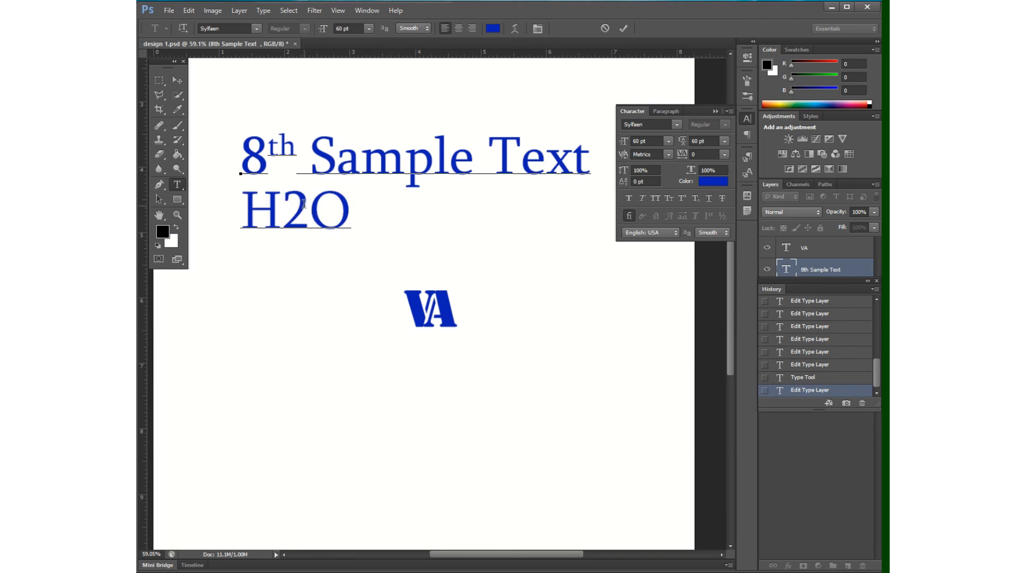
pyautogui.moveTo(304, 204); pyautogui.dragTo(291, 206)
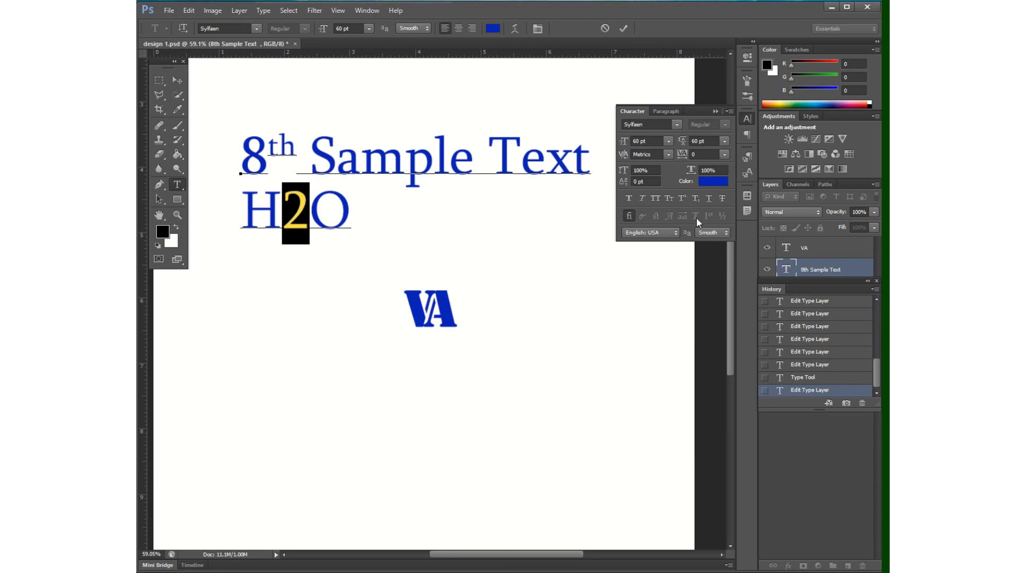
pyautogui.click(696, 198)
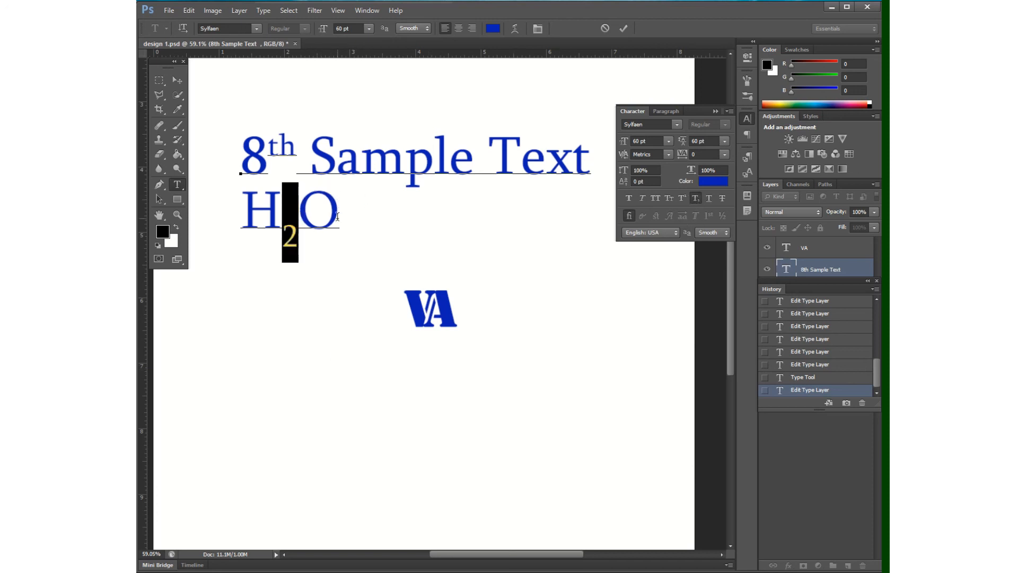
# - Try Underline and Strikethrough on the whole H2O line, switching both off again
pyautogui.click(341, 217)
pyautogui.moveTo(341, 217); pyautogui.dragTo(243, 212)
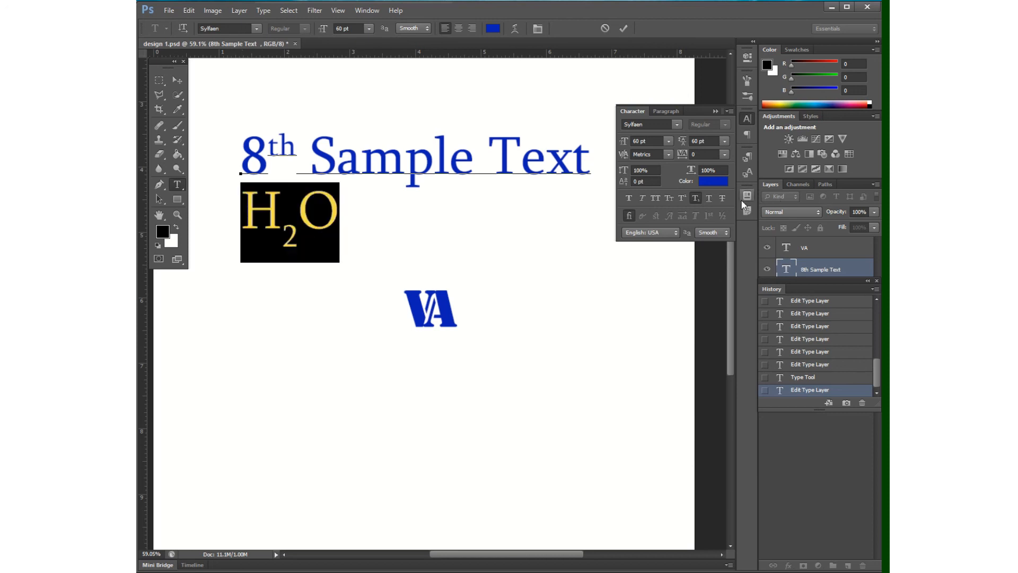
pyautogui.click(709, 198)
pyautogui.click(723, 198)
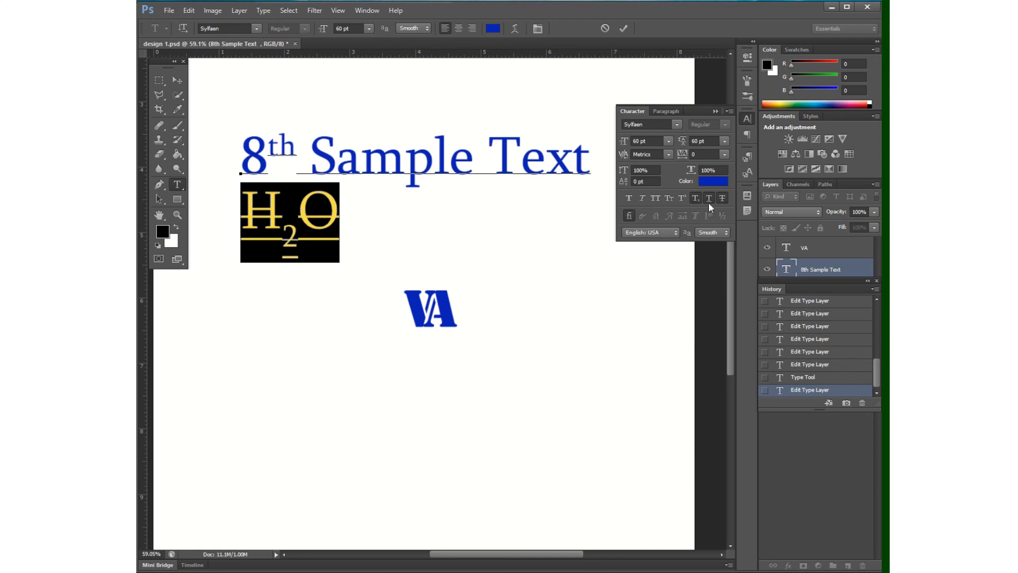
pyautogui.click(709, 199)
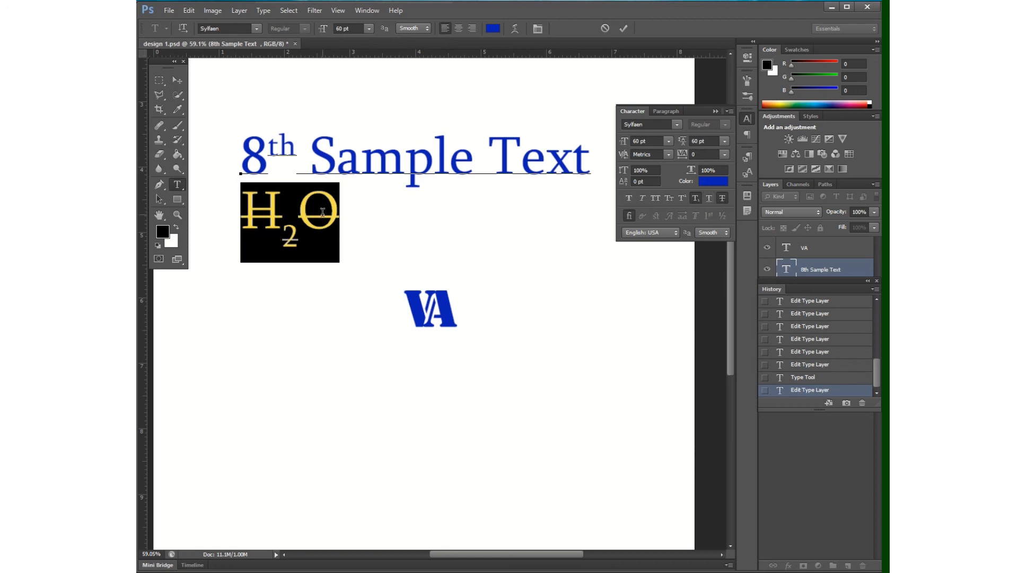
pyautogui.click(723, 198)
# - Commit the text edit, collapse the character settings and move the 8th Sample Text H2O layer slightly to the right on the canvas
pyautogui.click(182, 78)
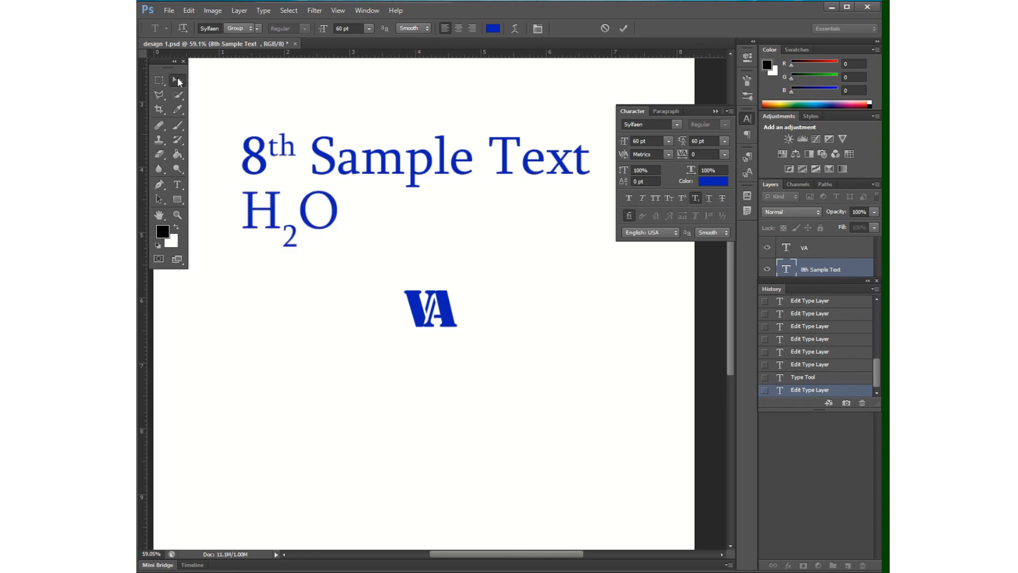
pyautogui.click(715, 112)
pyautogui.scroll(2, 378, 264)
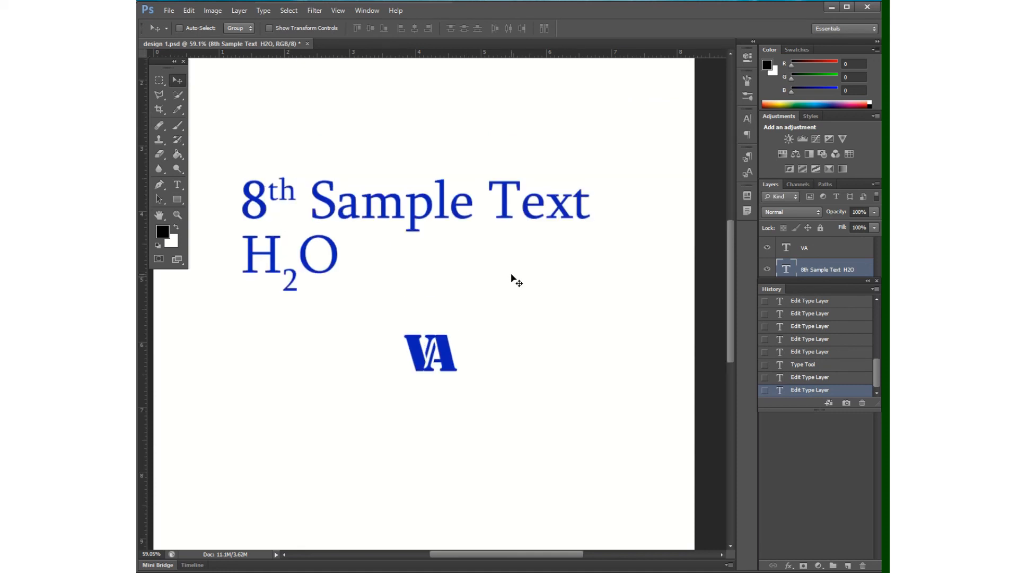
pyautogui.rightClick(454, 211)
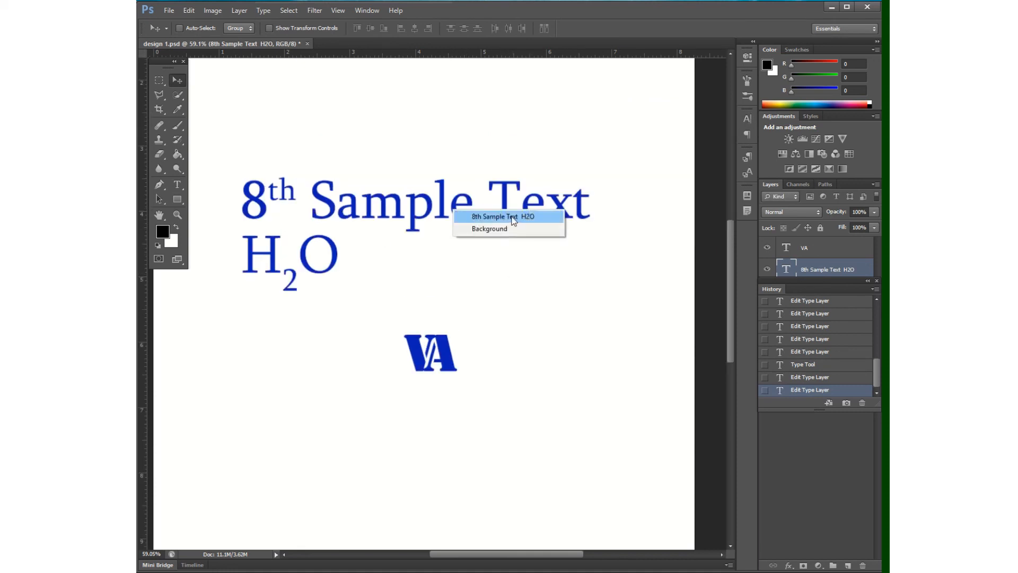
pyautogui.click(514, 219)
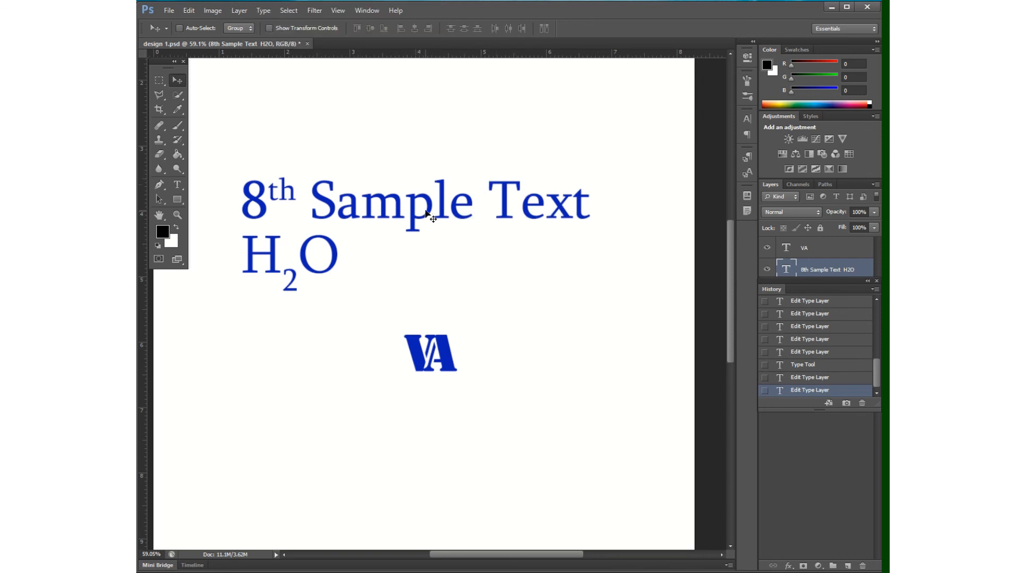
pyautogui.moveTo(430, 211); pyautogui.dragTo(459, 213)
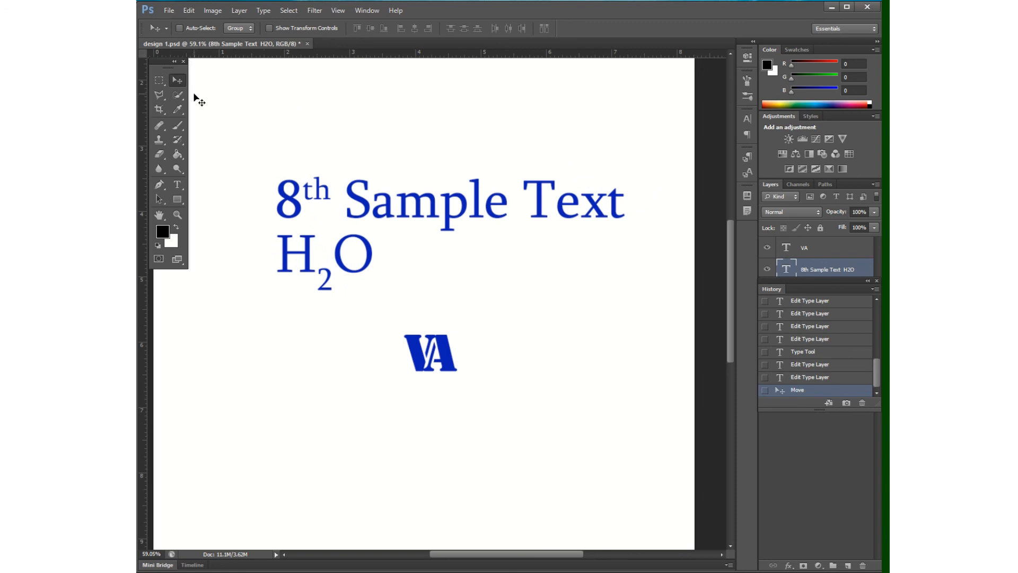
pyautogui.moveTo(494, 204); pyautogui.dragTo(471, 217)
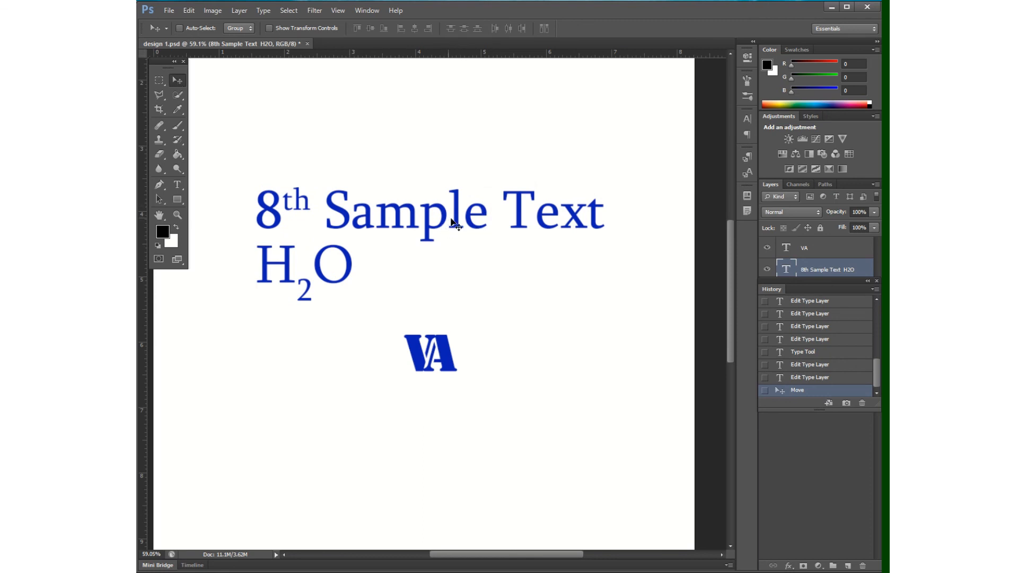
pyautogui.moveTo(459, 223); pyautogui.dragTo(456, 215)
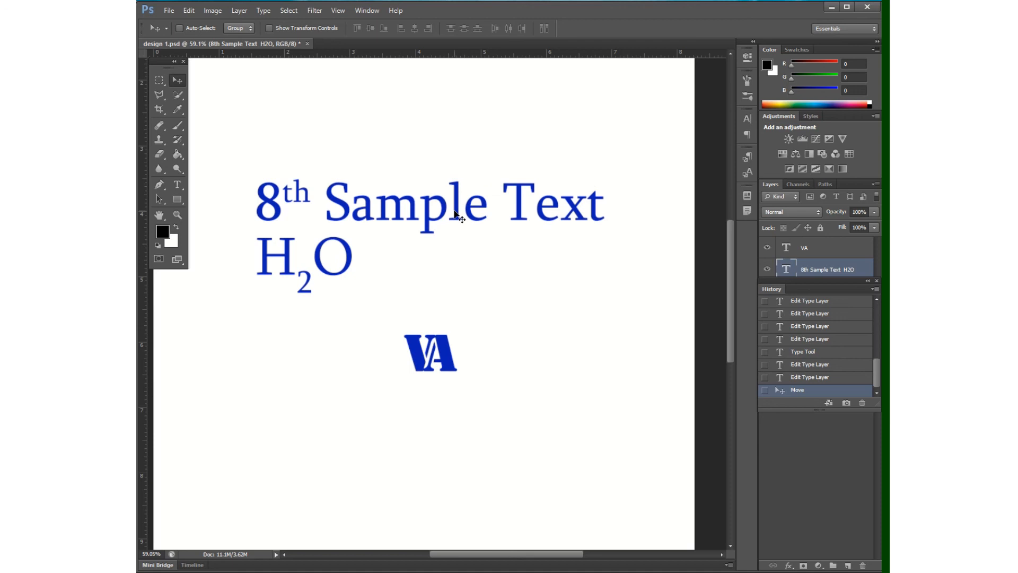
# - Look at the Rasterize Type option for the 8th Sample Text H2O layer without applying it
pyautogui.rightClick(812, 268)
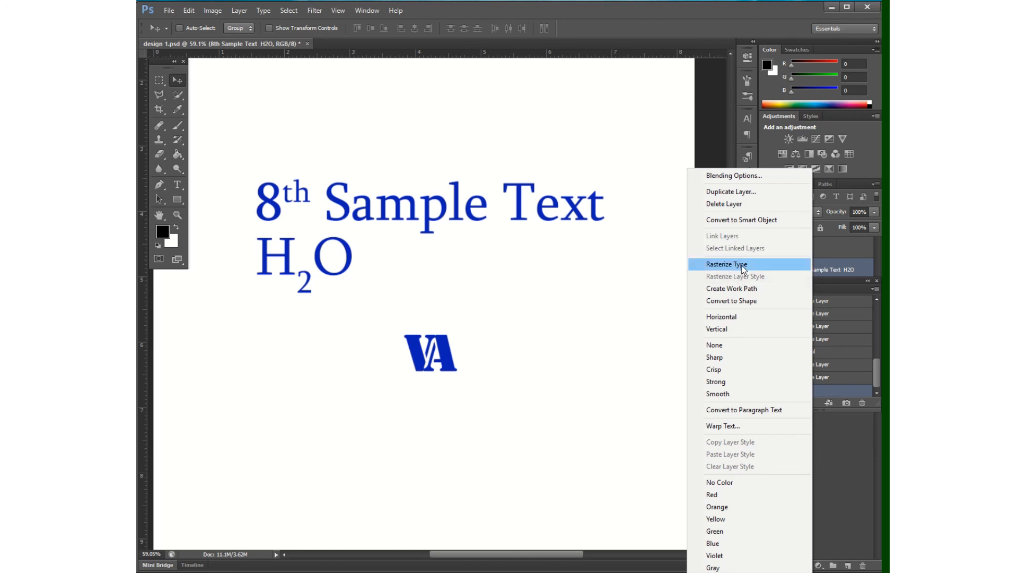
pyautogui.click(714, 125)
pyautogui.moveTo(330, 15)
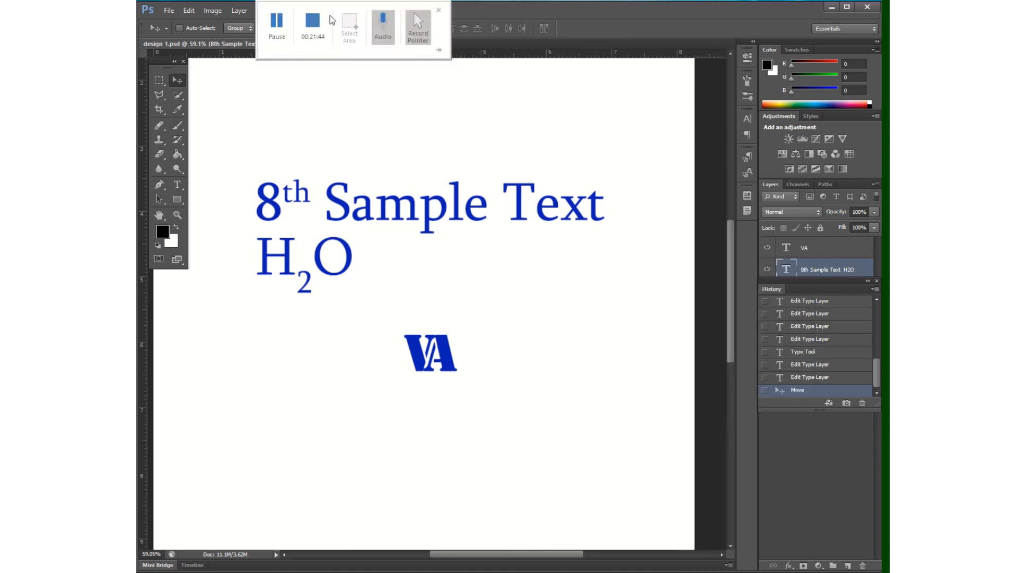